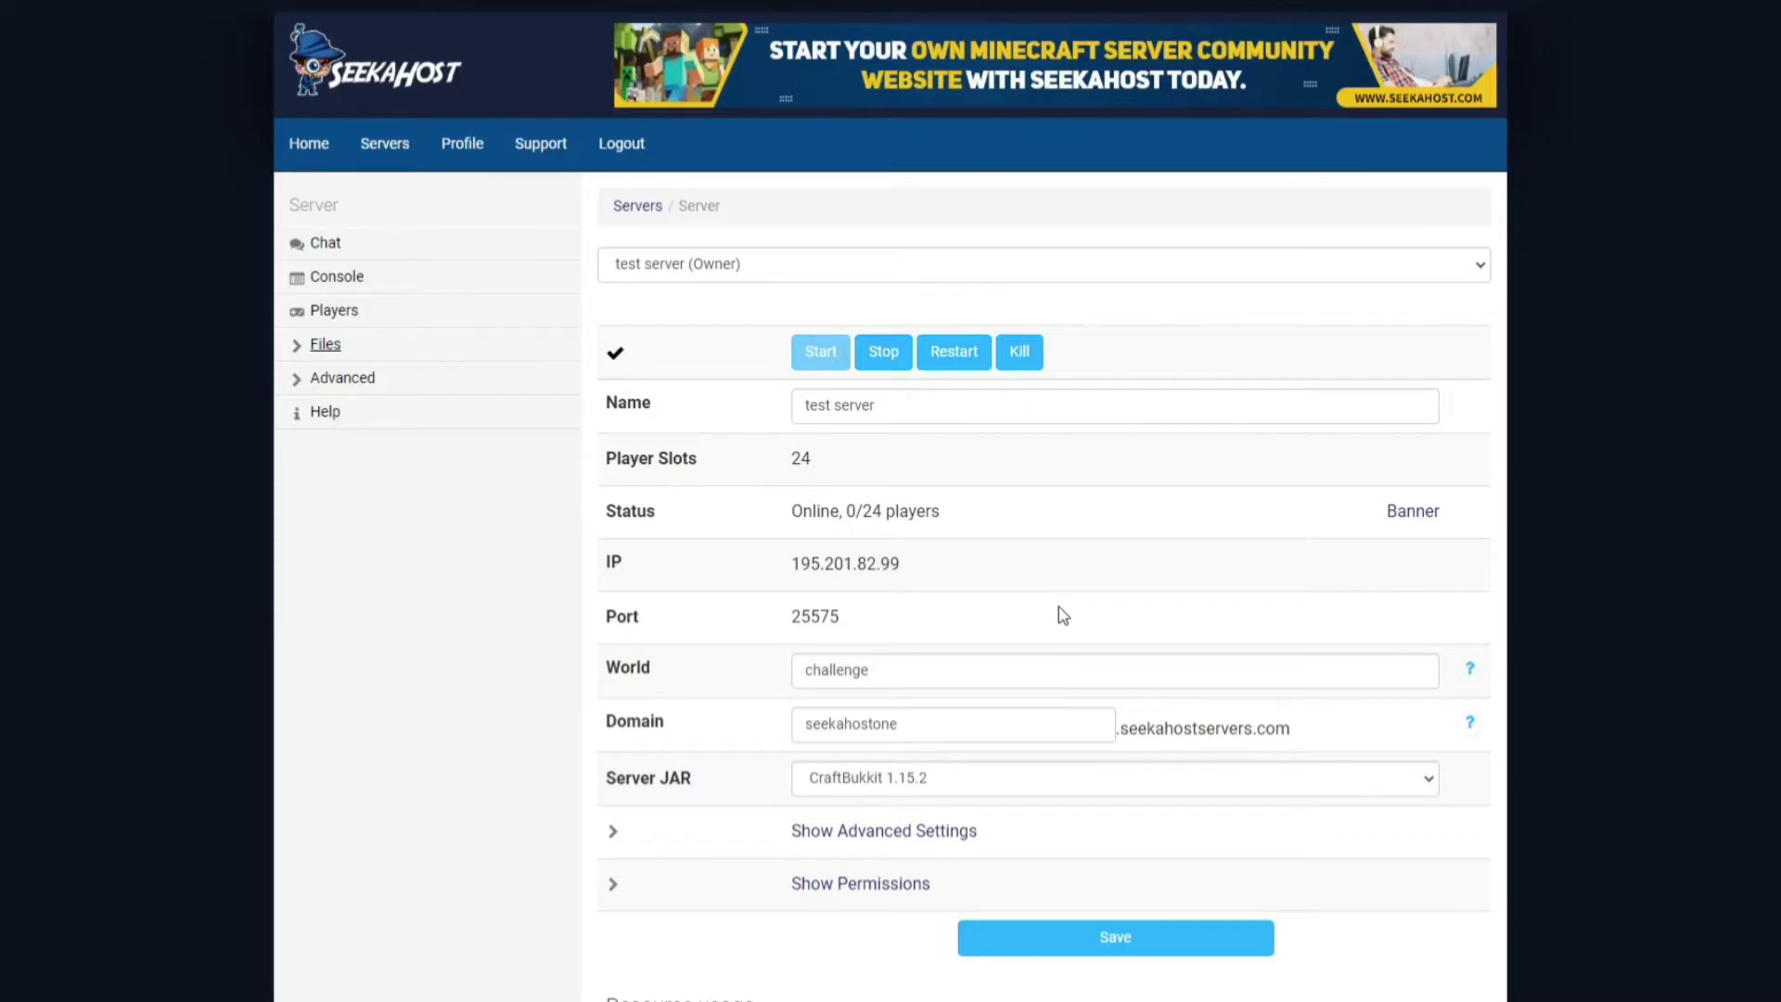
# Step: Open the test server's Bukkit plugin list and examine the listed plugins and the available plugin sources
pyautogui.click(328, 346)
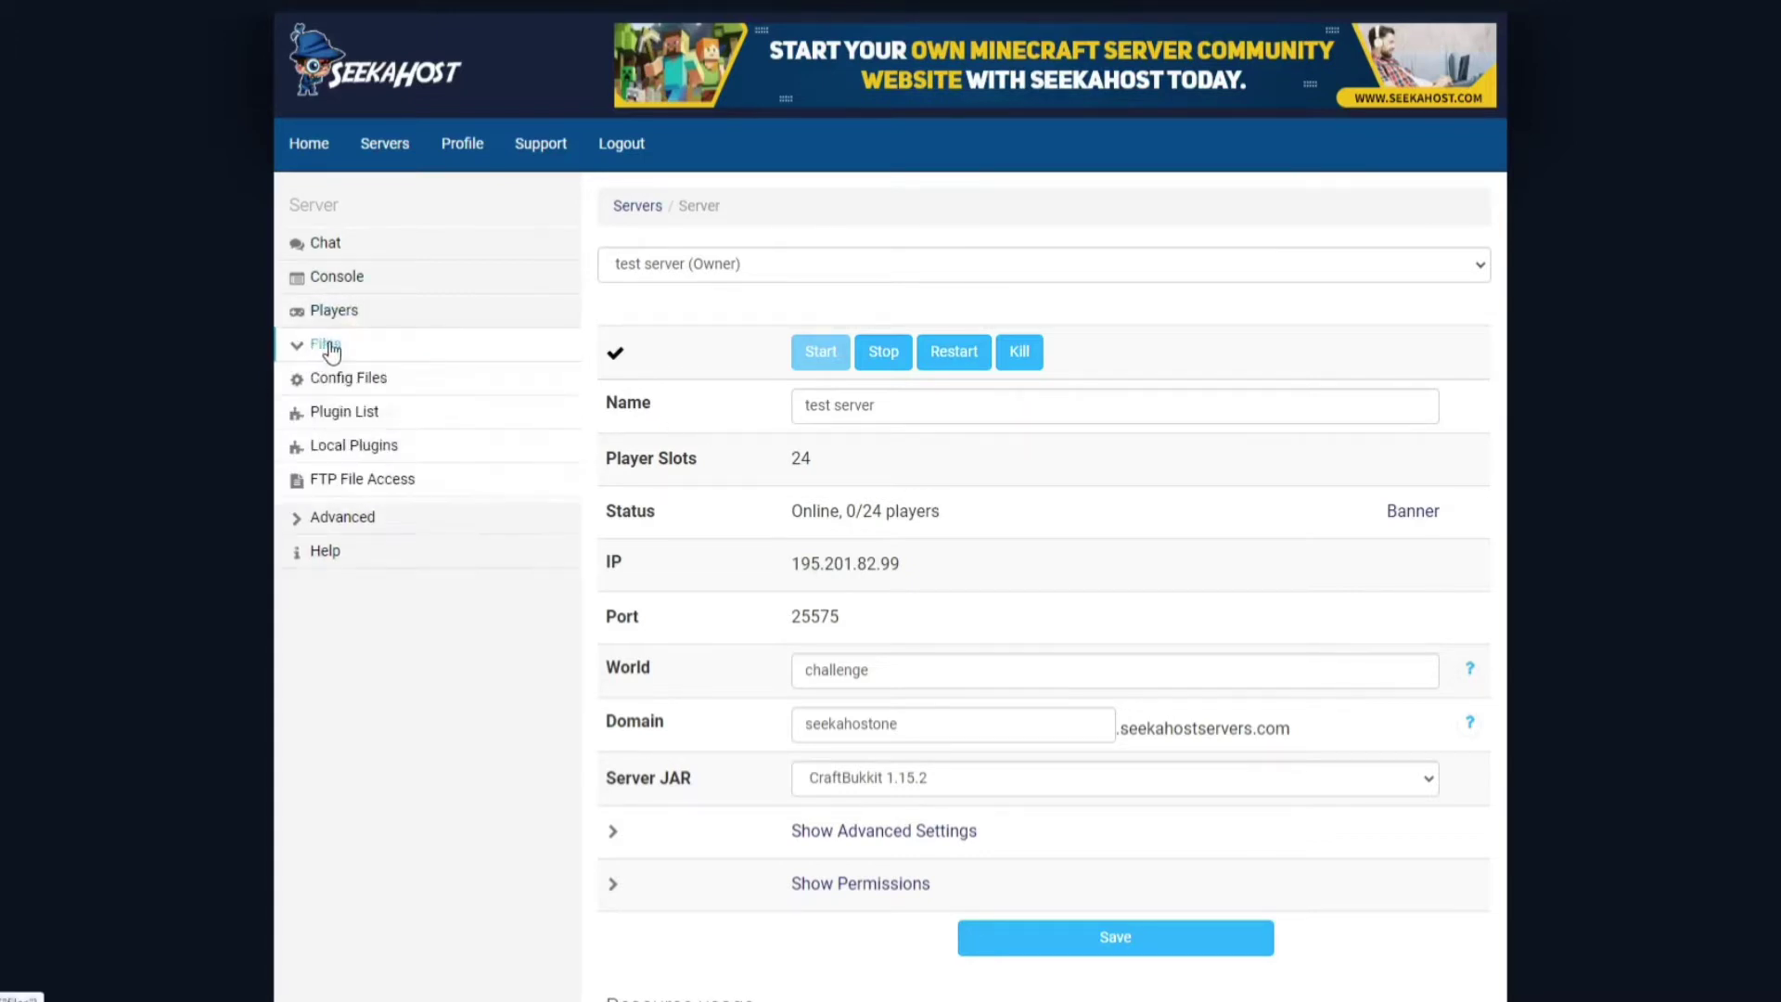
pyautogui.click(350, 414)
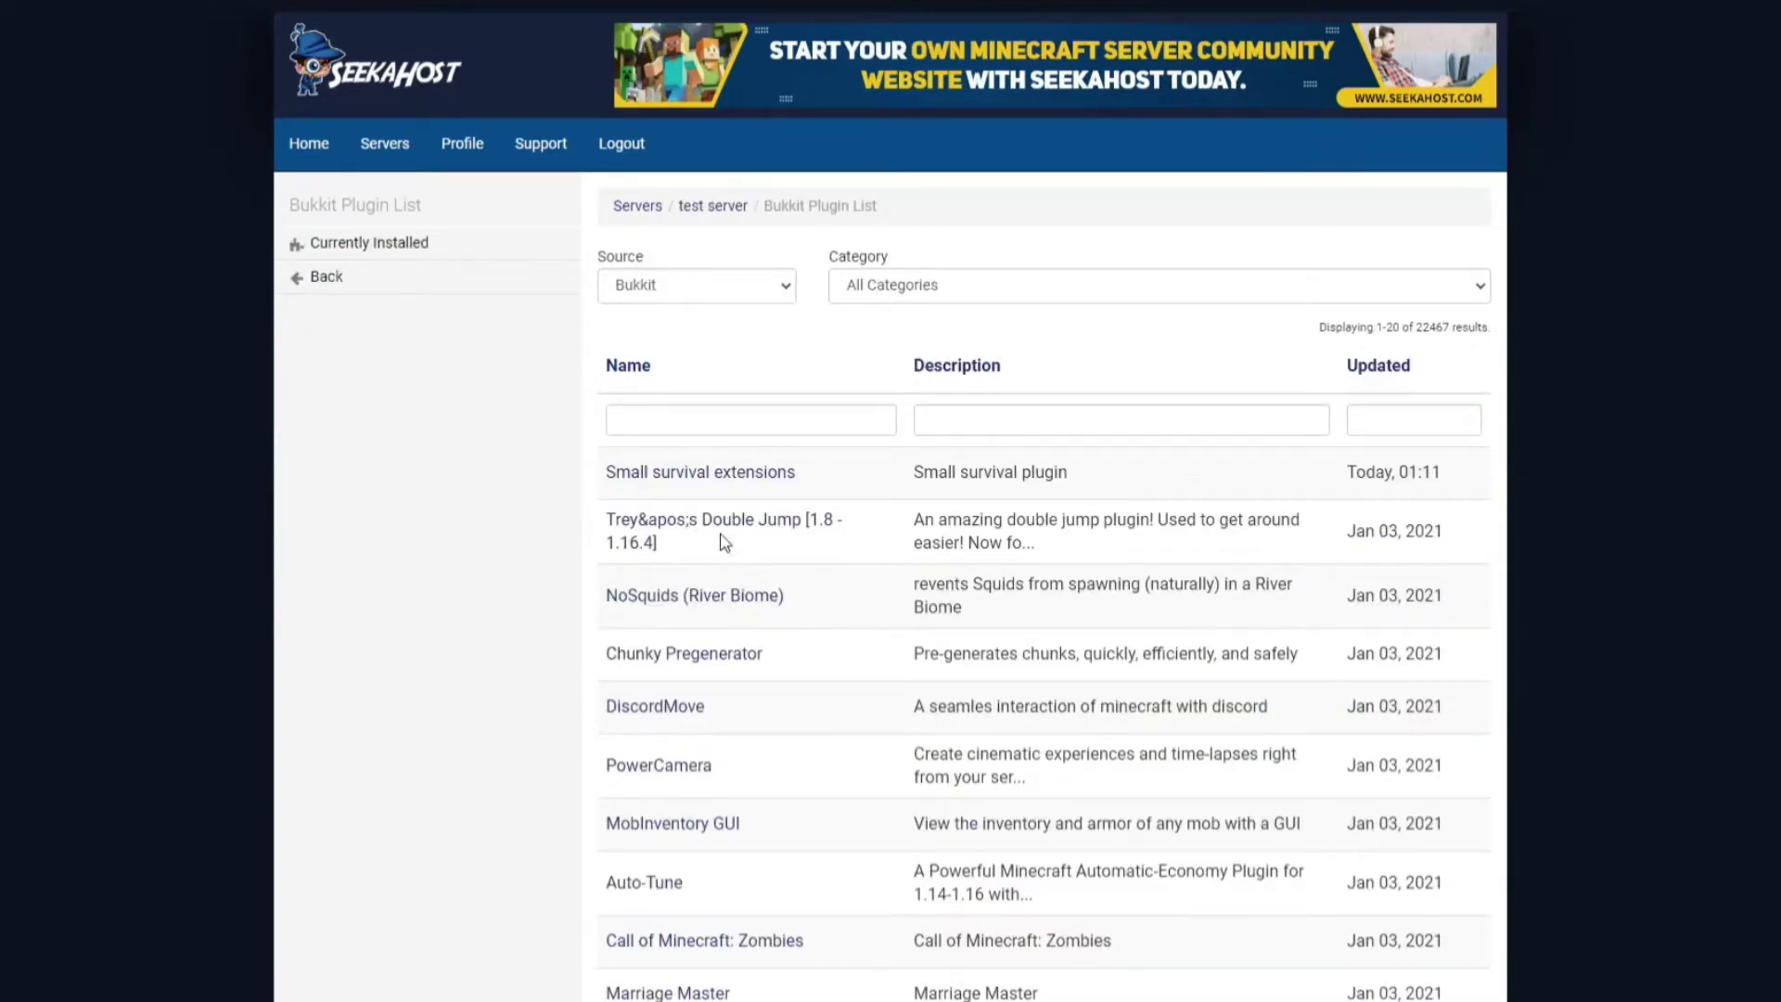
pyautogui.scroll(-6, 721, 541)
pyautogui.scroll(5, 722, 536)
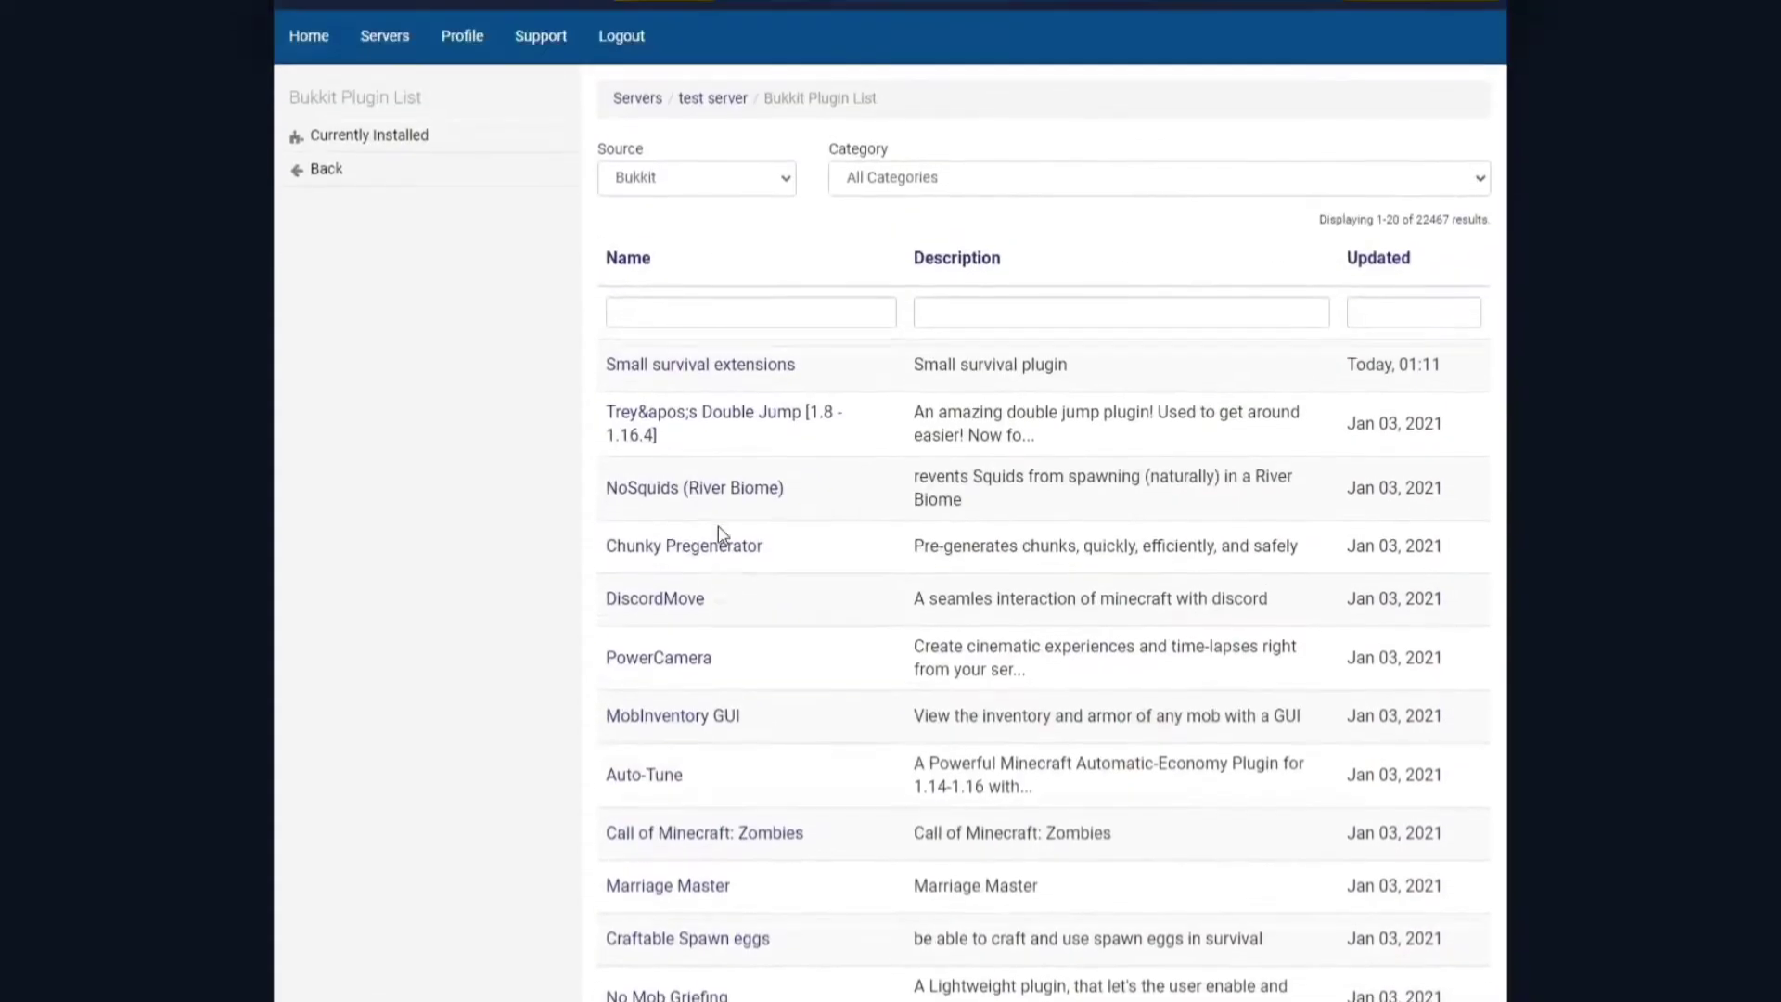
pyautogui.scroll(1, 722, 535)
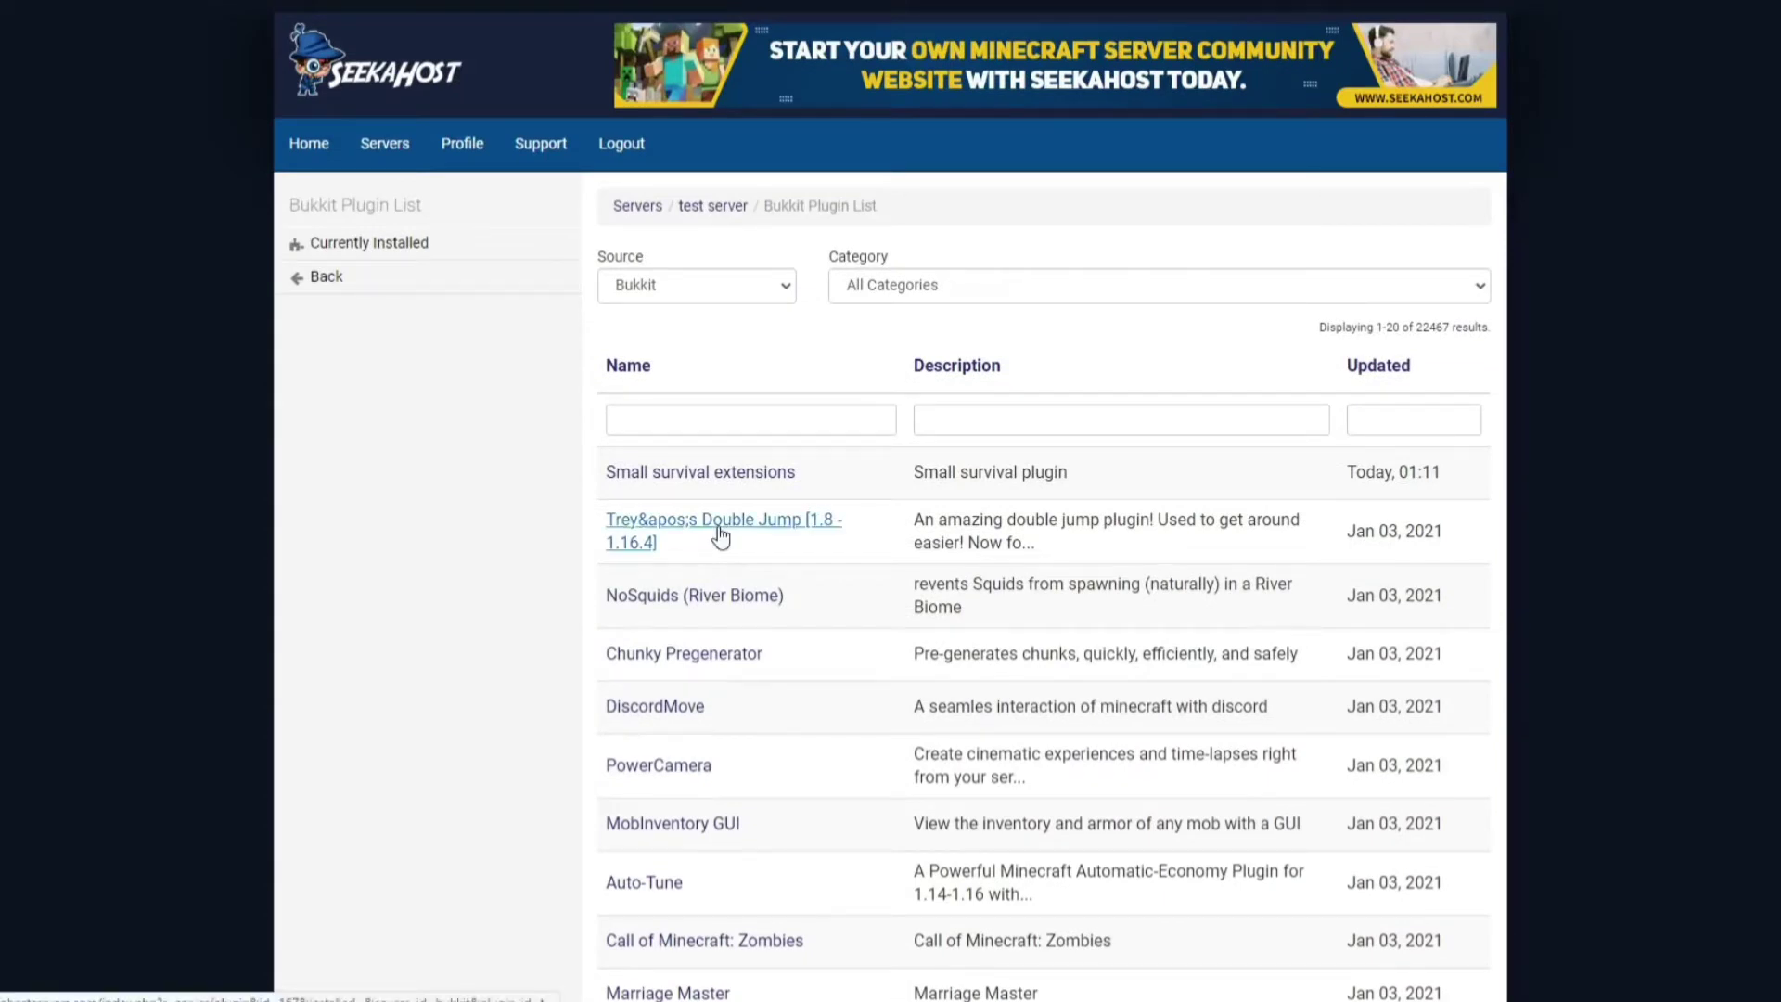
pyautogui.click(788, 290)
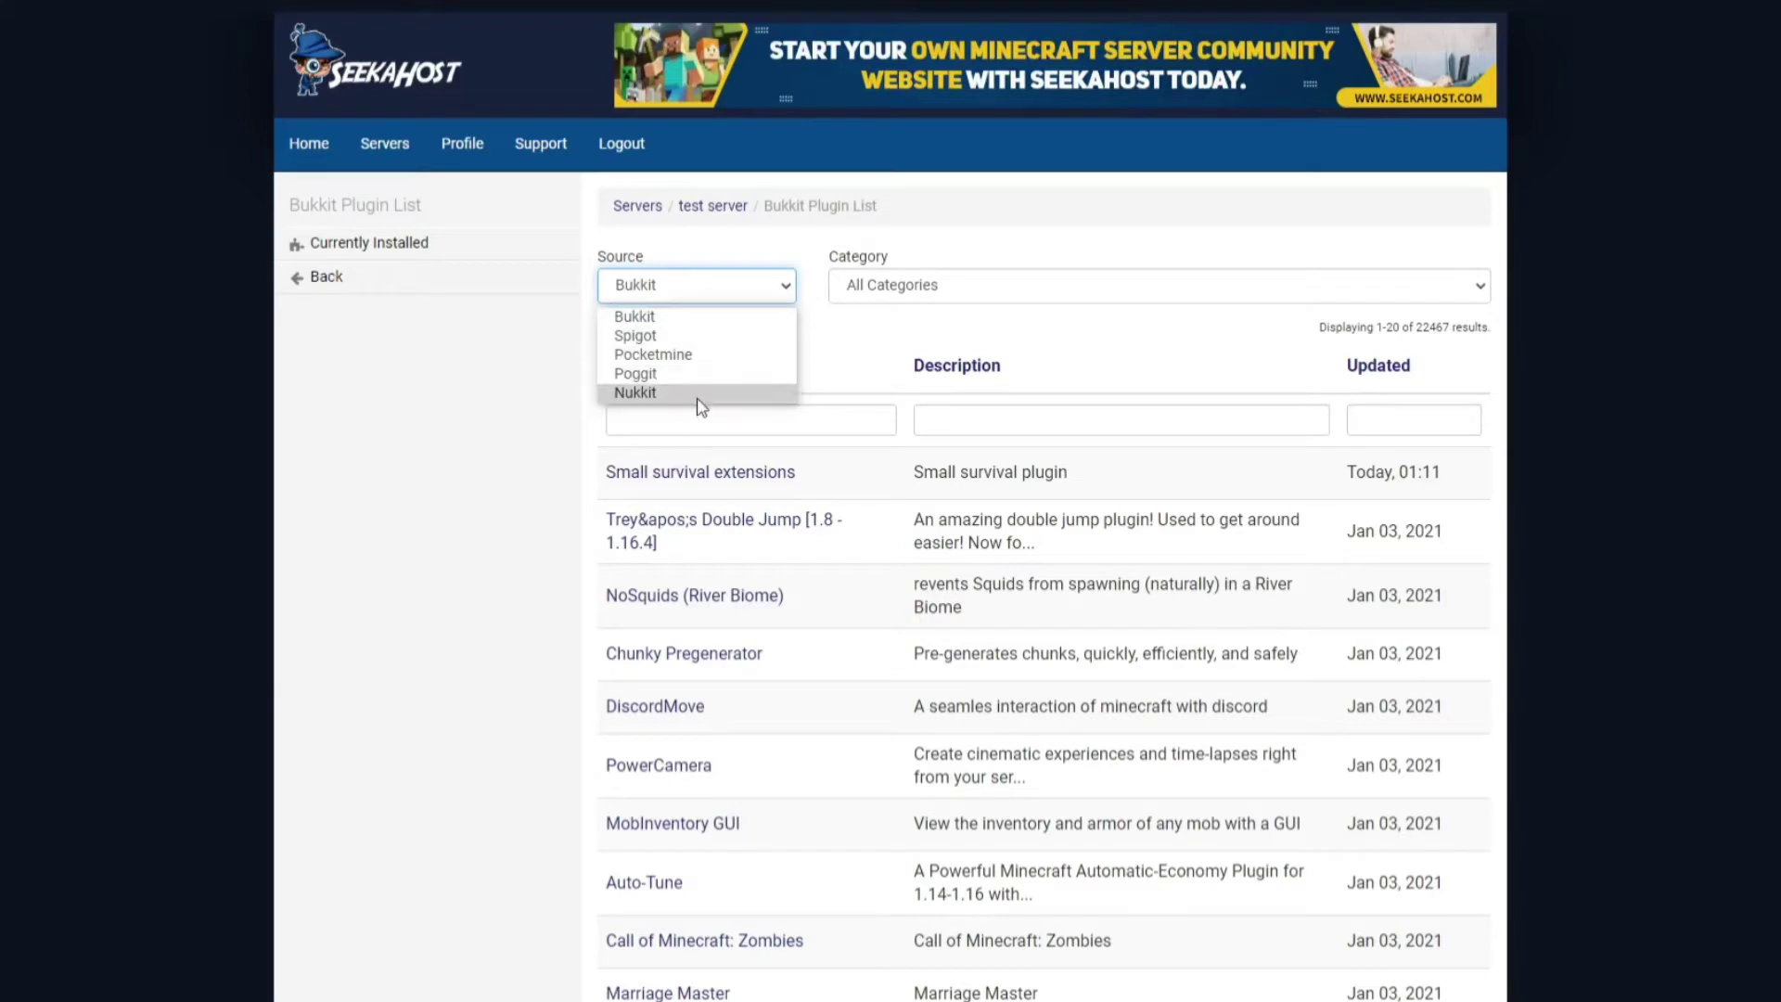
pyautogui.click(789, 289)
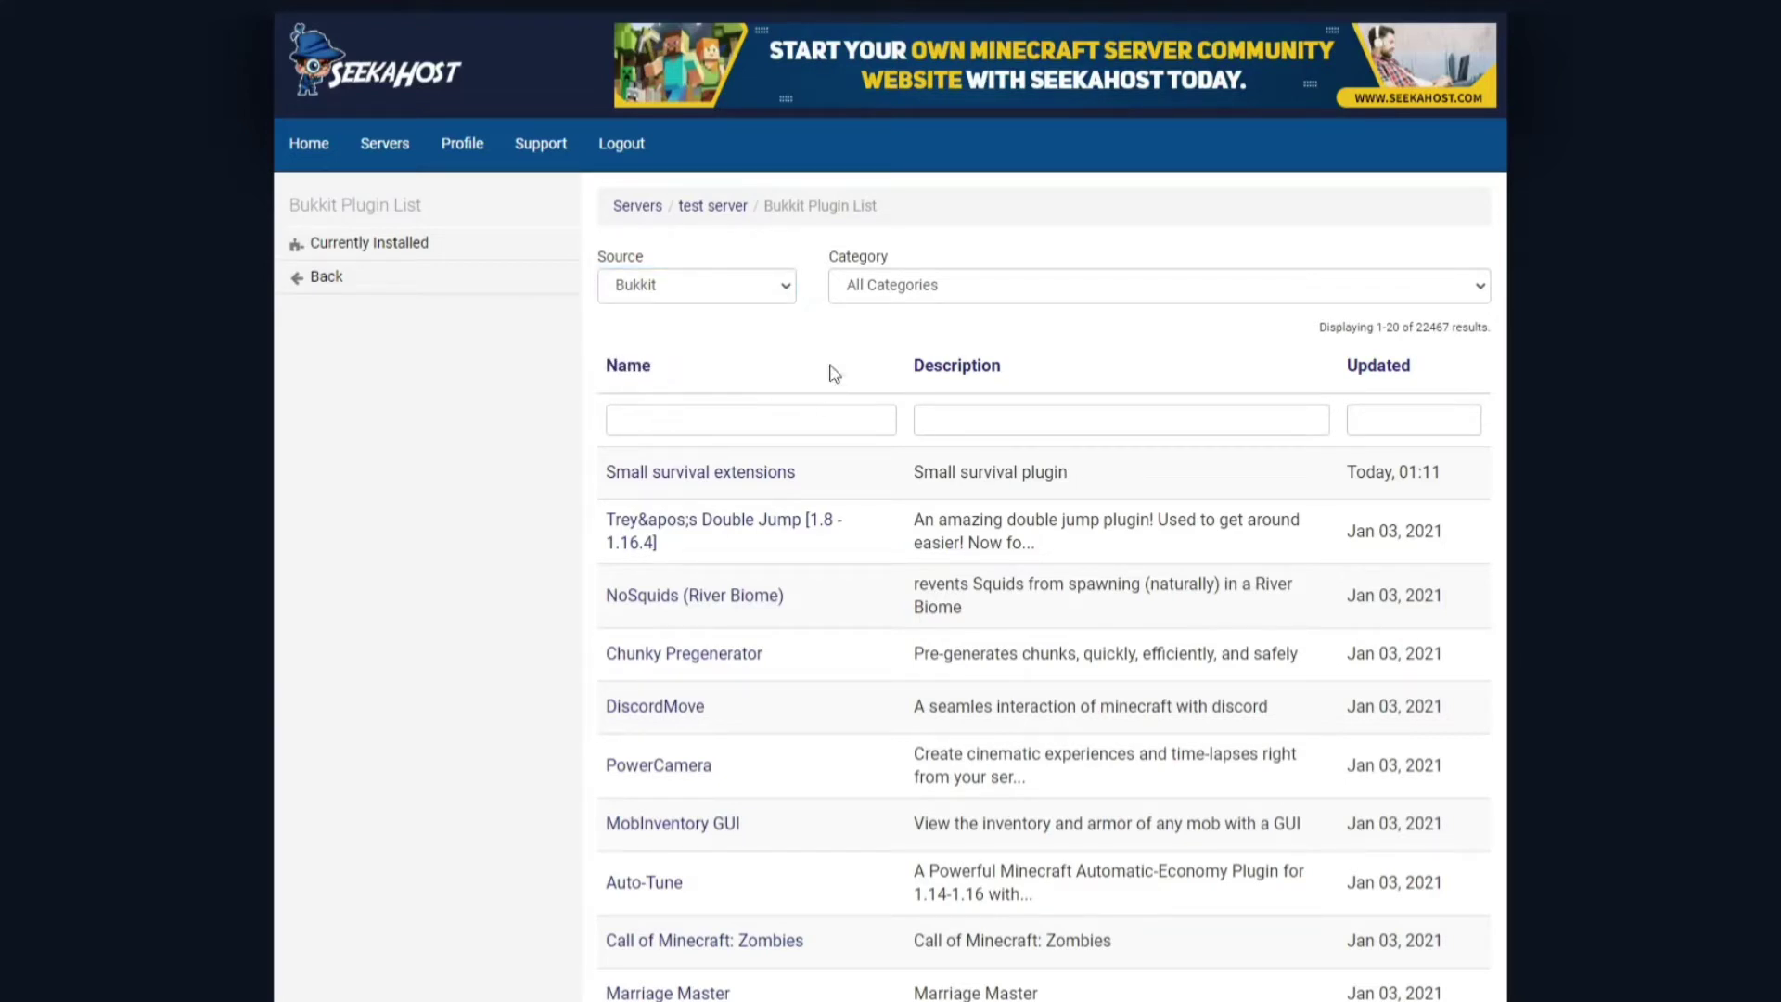
# Step: Return to the test server's main page and view its local plugins
pyautogui.click(712, 205)
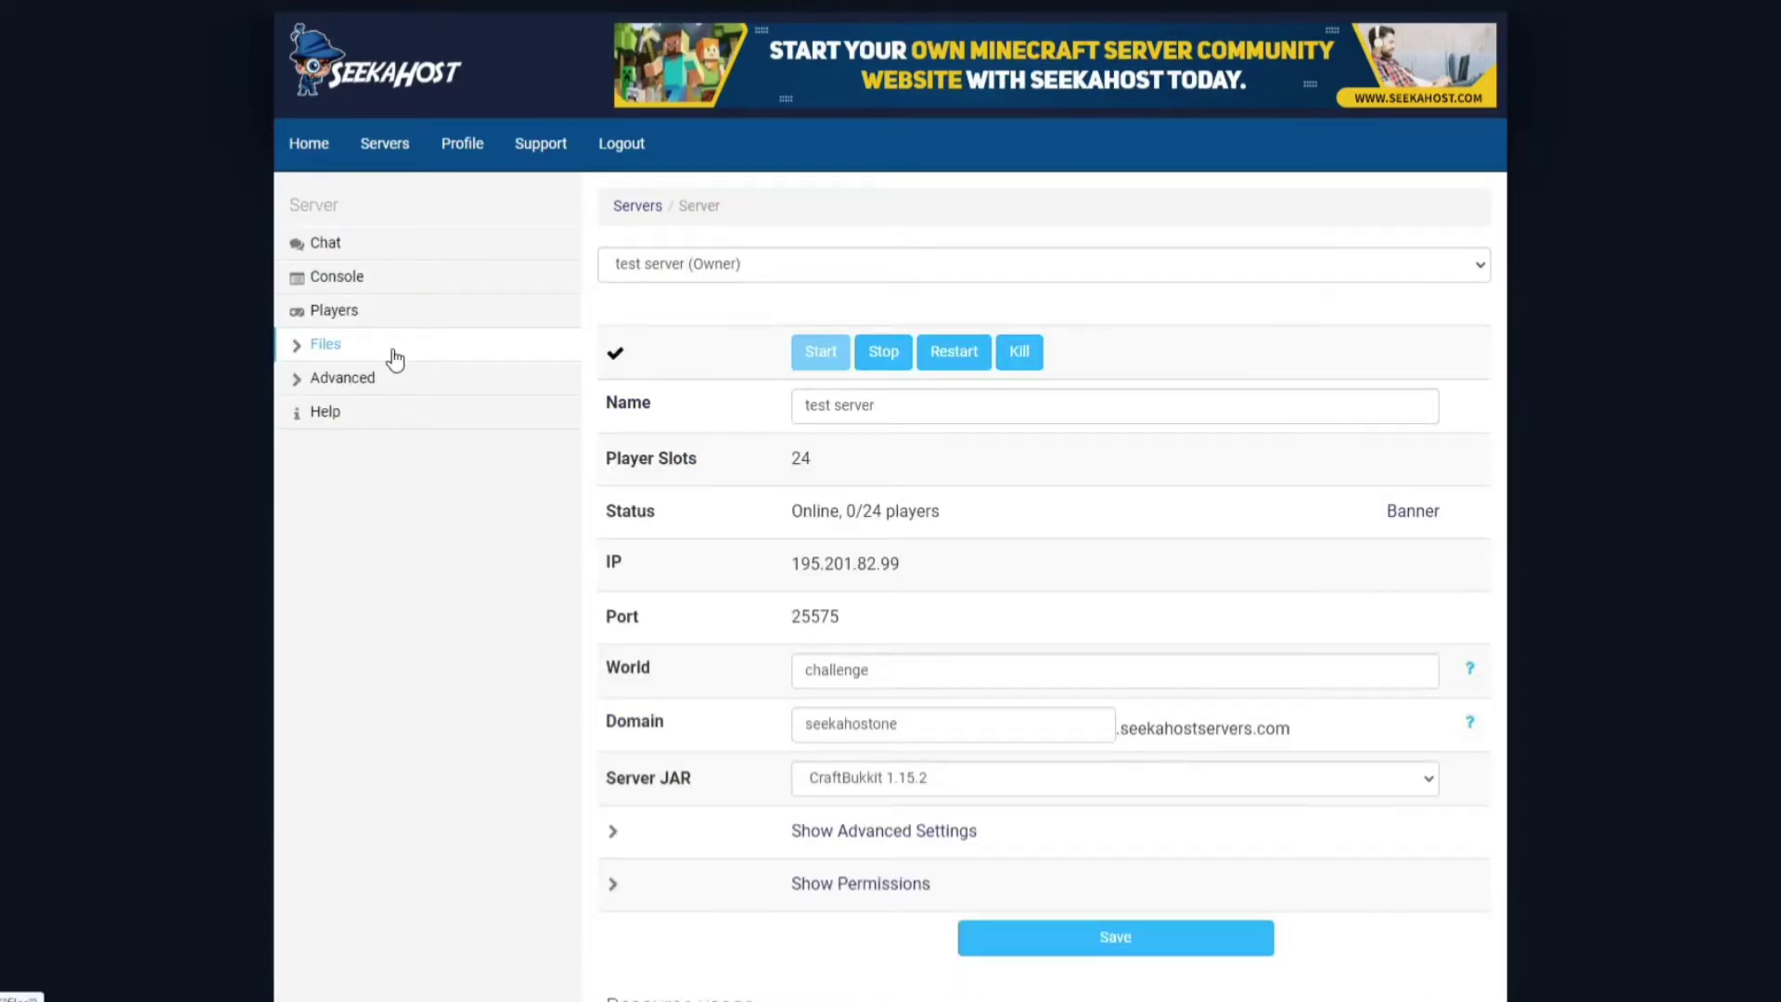
pyautogui.click(395, 358)
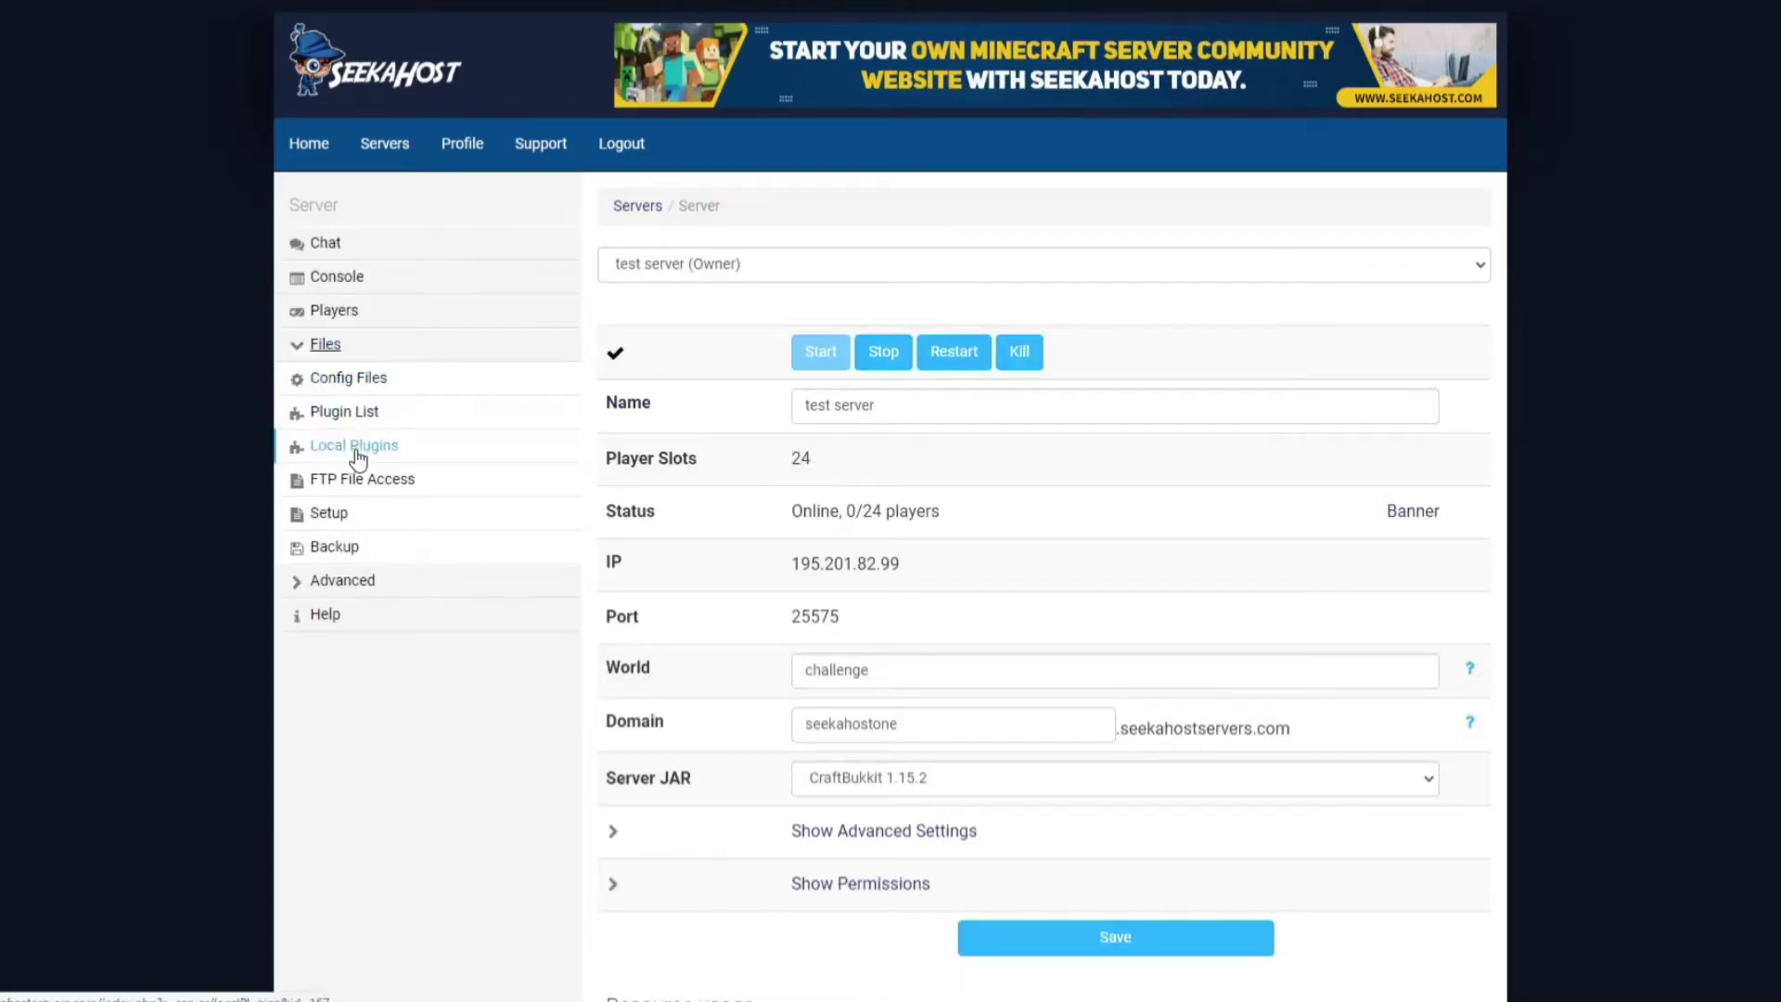
pyautogui.click(358, 455)
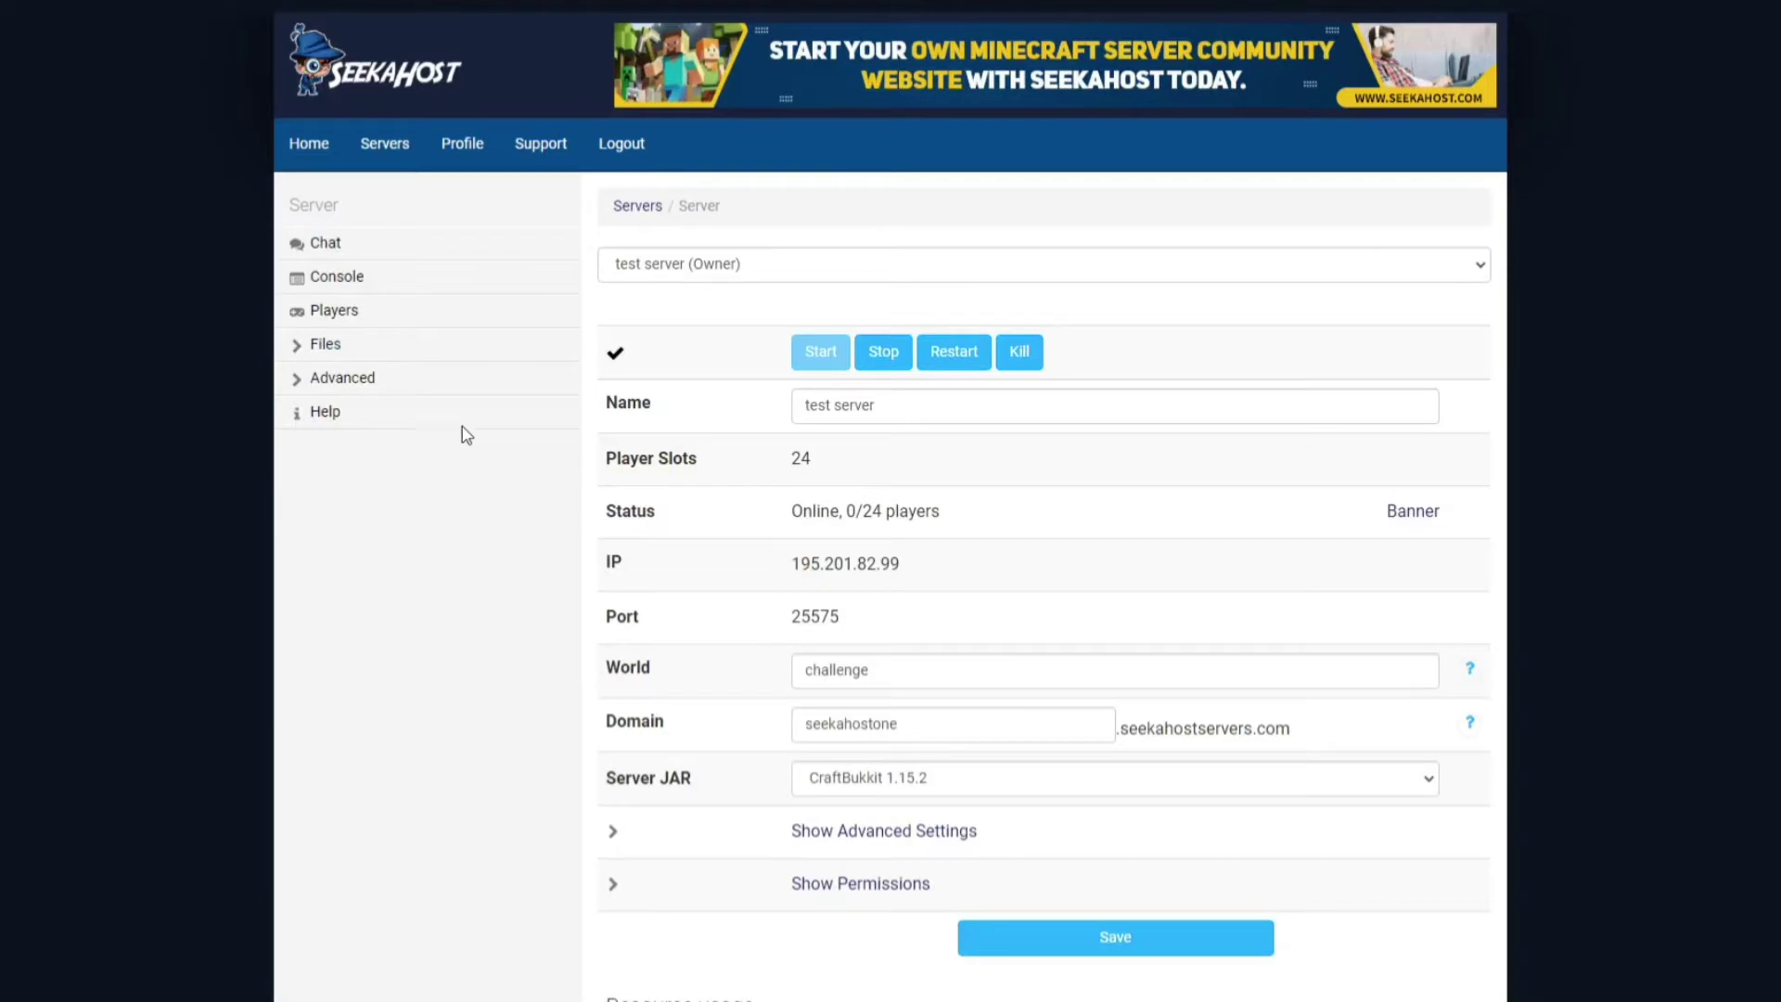
# Step: Open the server's plugin list, keep Bukkit as the source, and filter the plugin names by "essential"
pyautogui.click(389, 354)
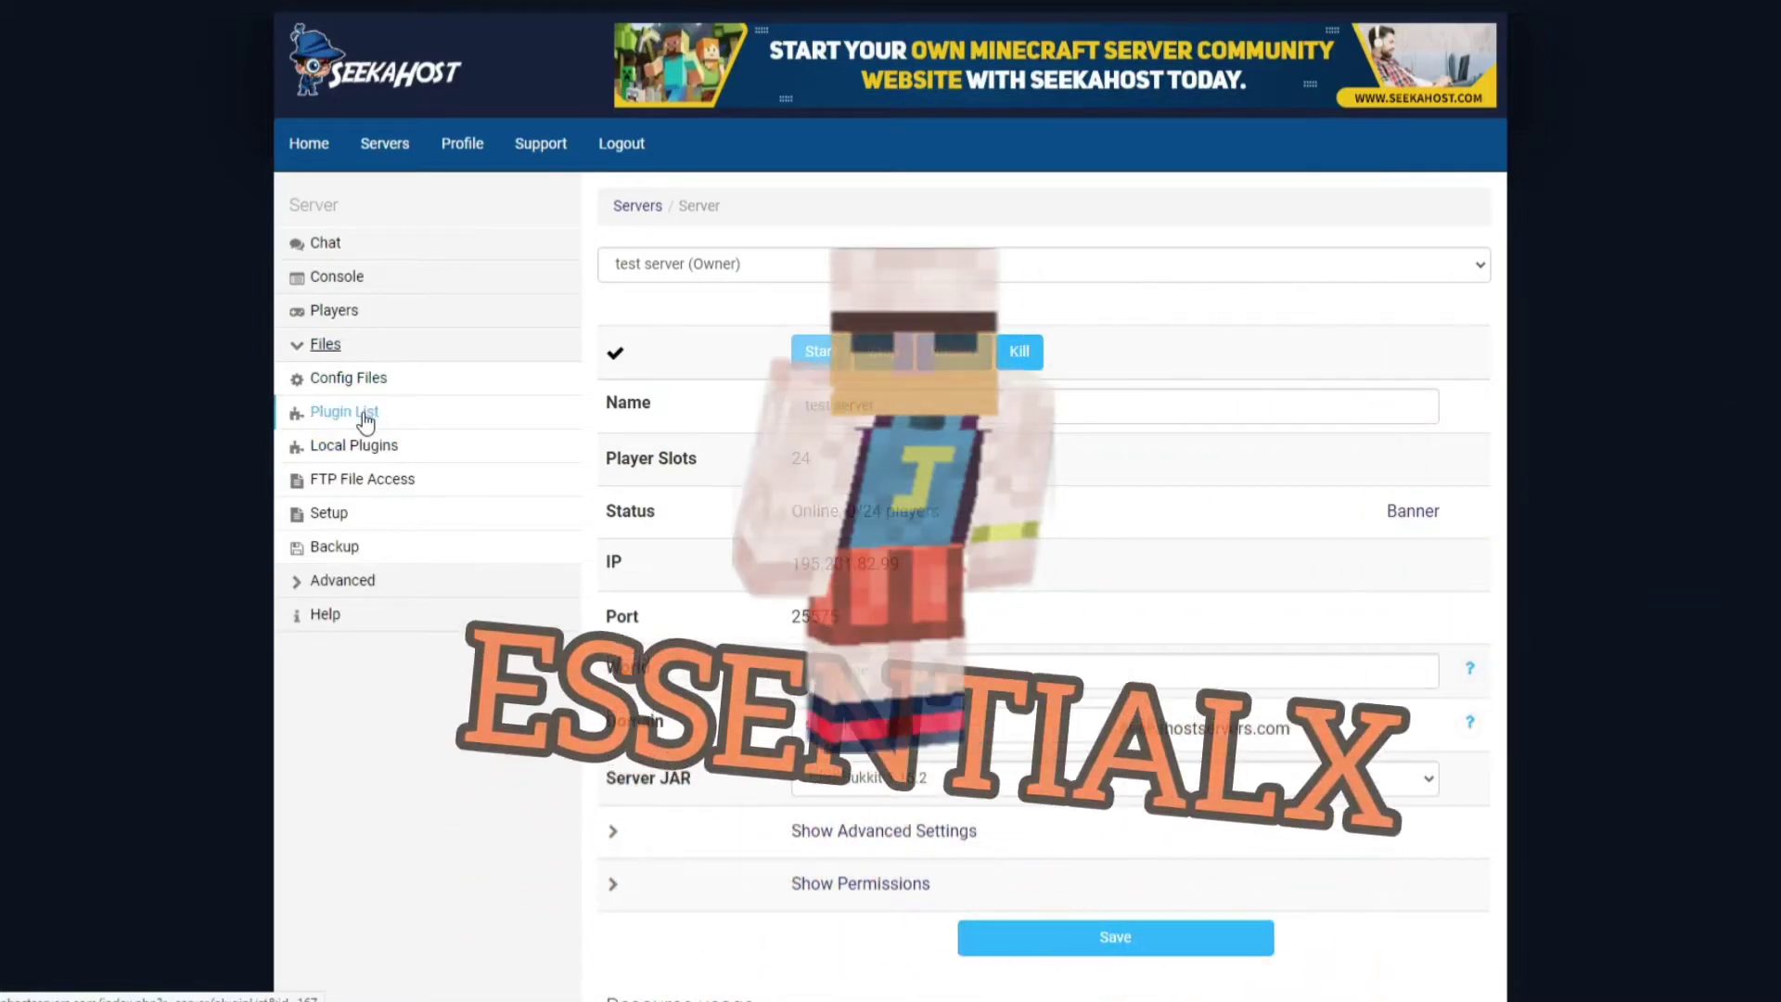
pyautogui.click(366, 420)
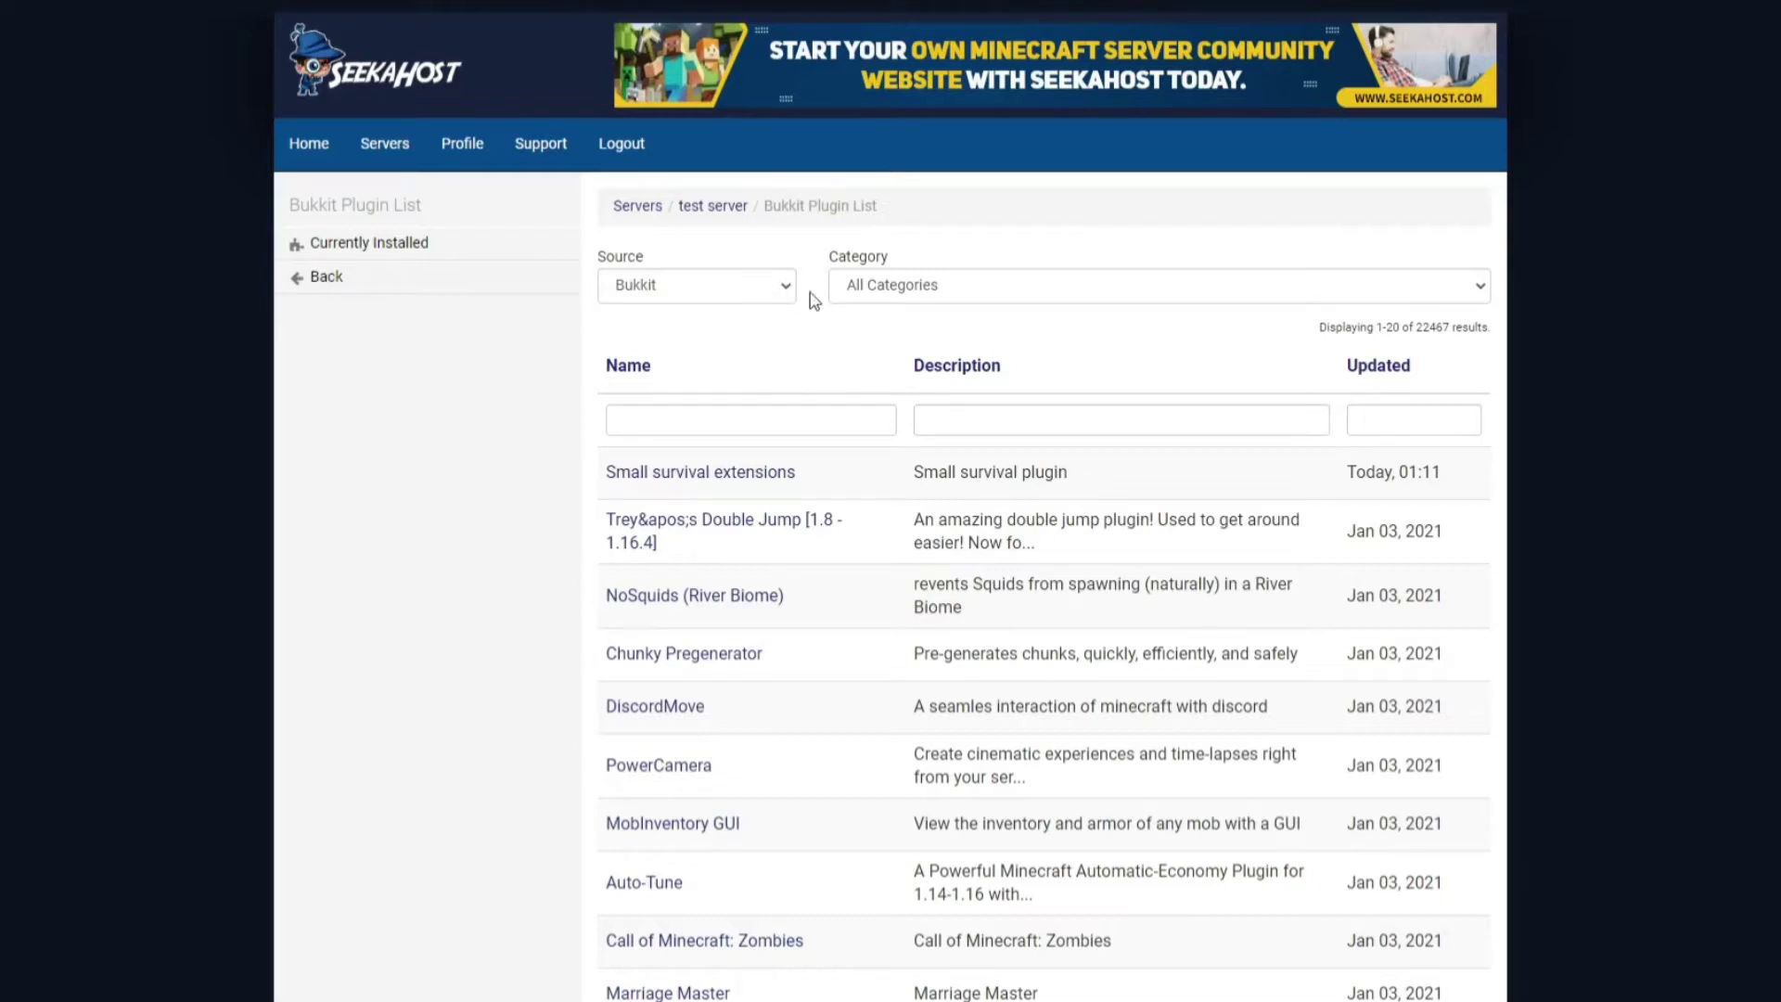
pyautogui.click(786, 287)
pyautogui.click(784, 283)
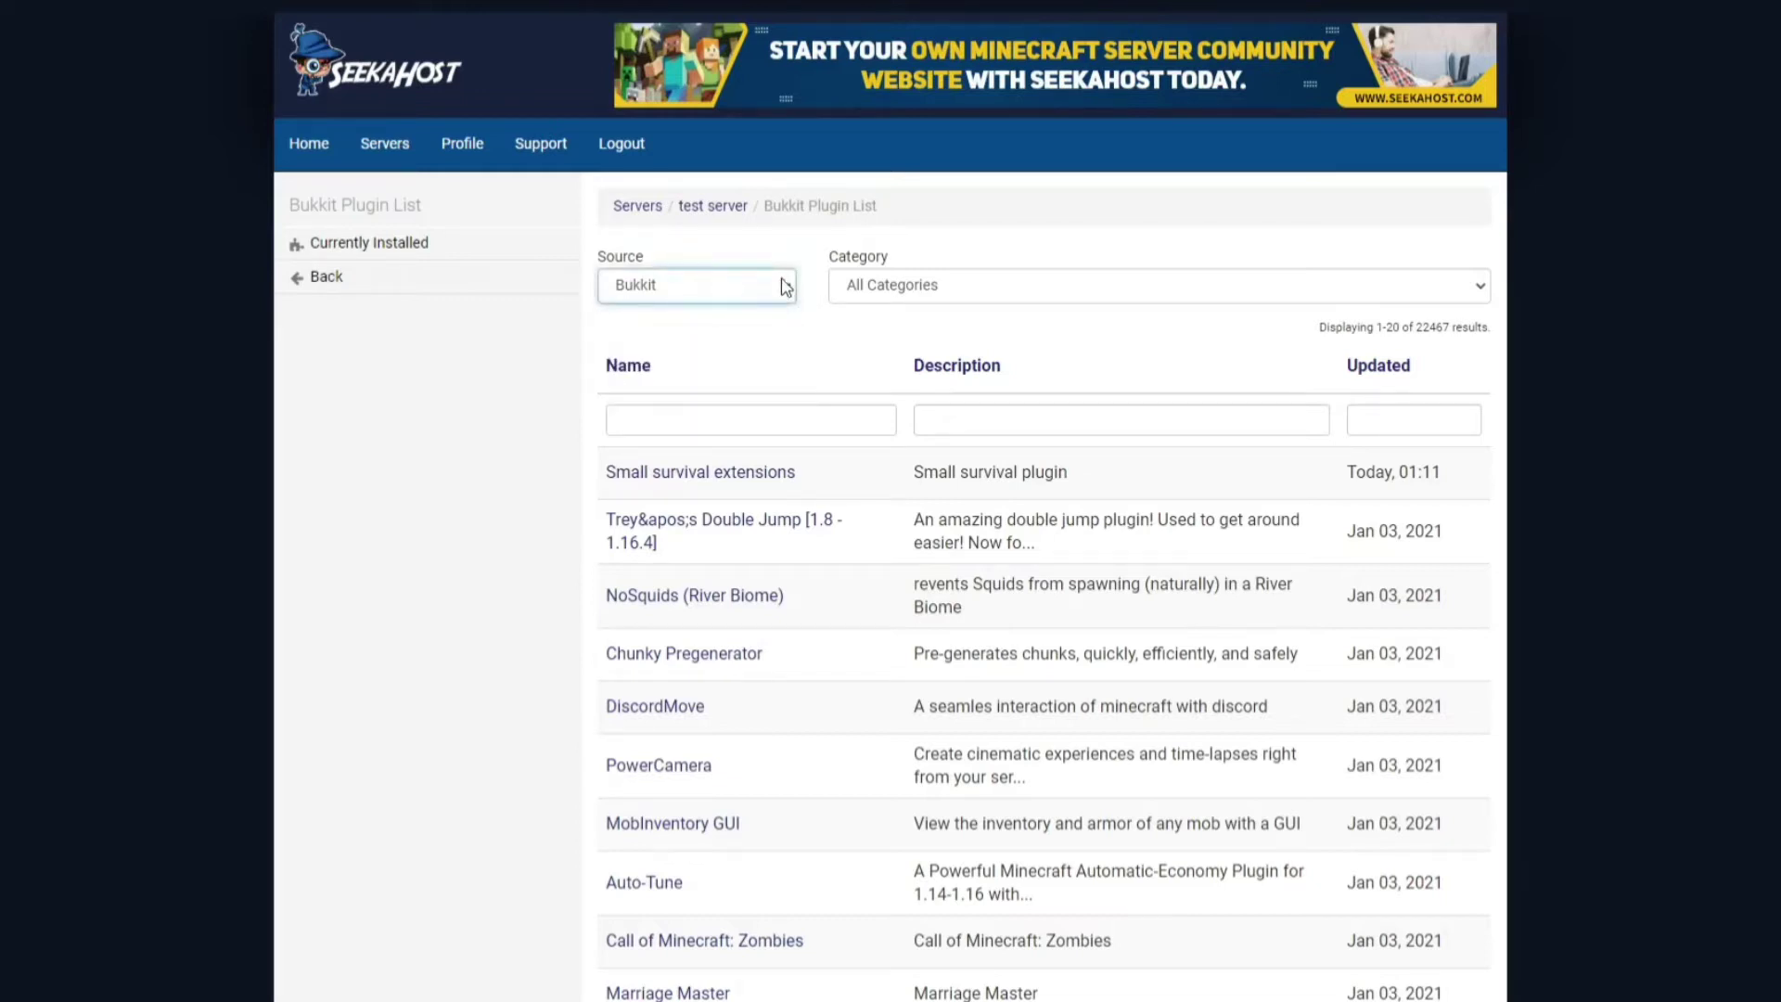
pyautogui.click(645, 422)
pyautogui.write('essential')
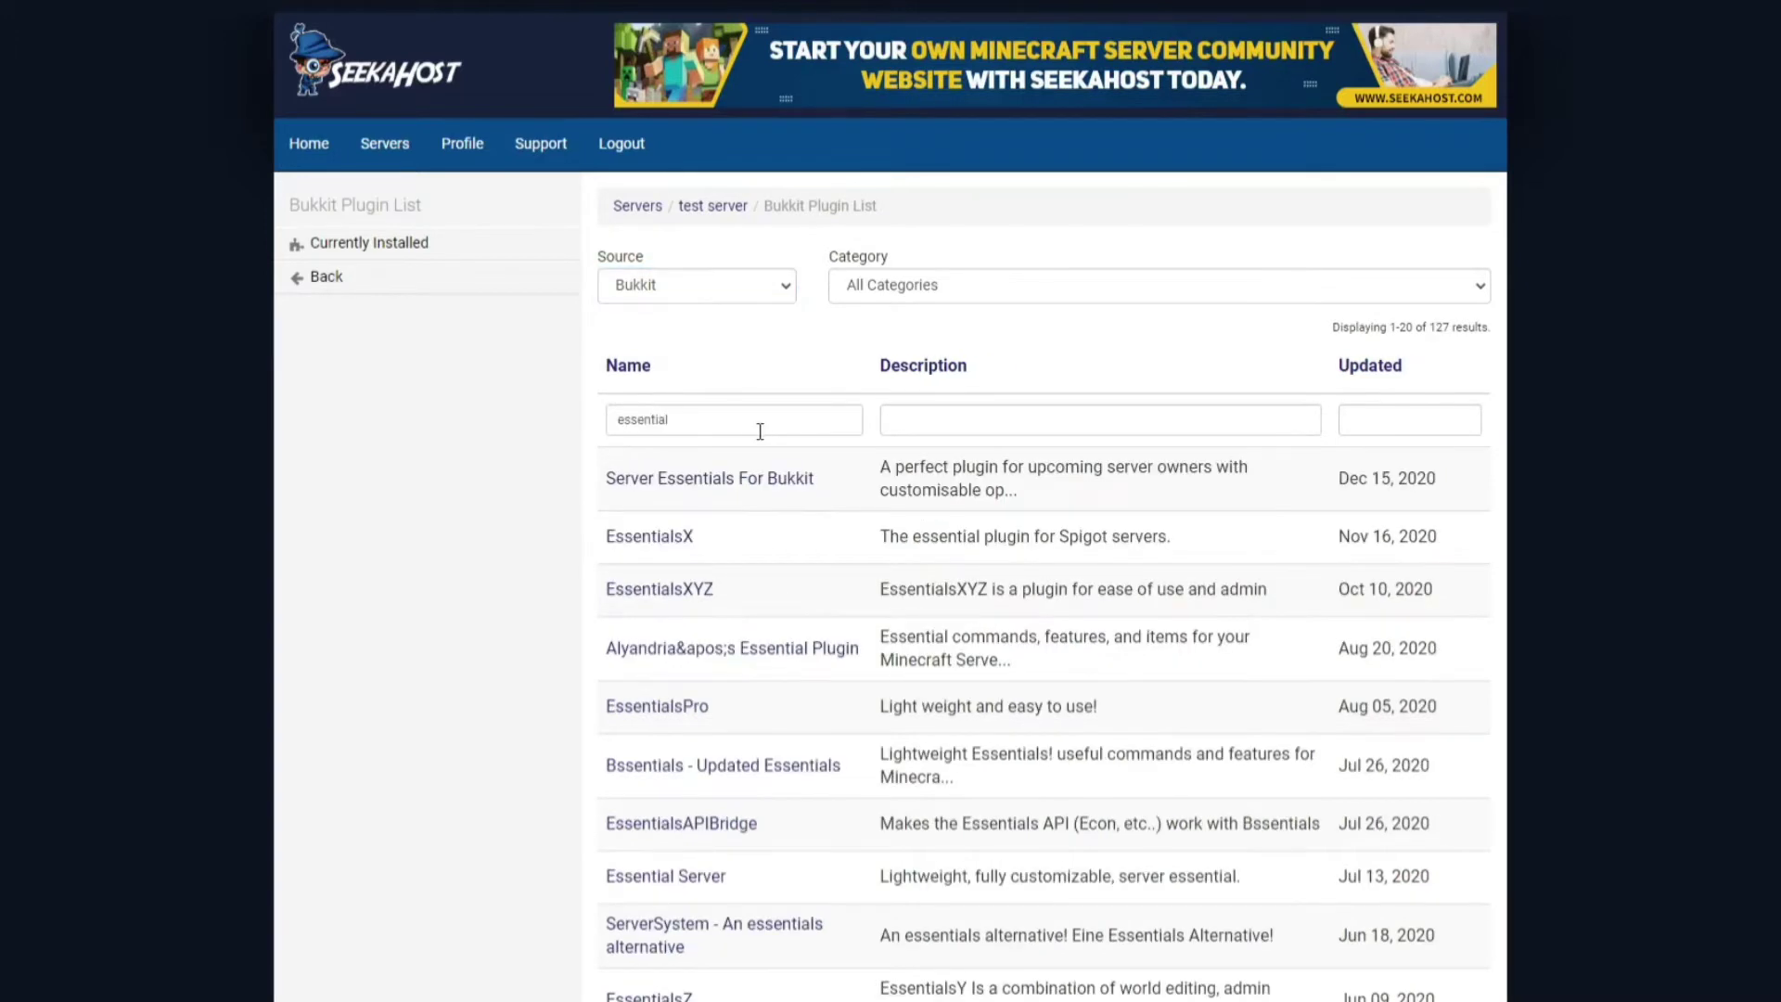
# Step: Install EssentialsX version 2.18.2 (Nov 16, 2020 release) and restart the test server
pyautogui.click(674, 547)
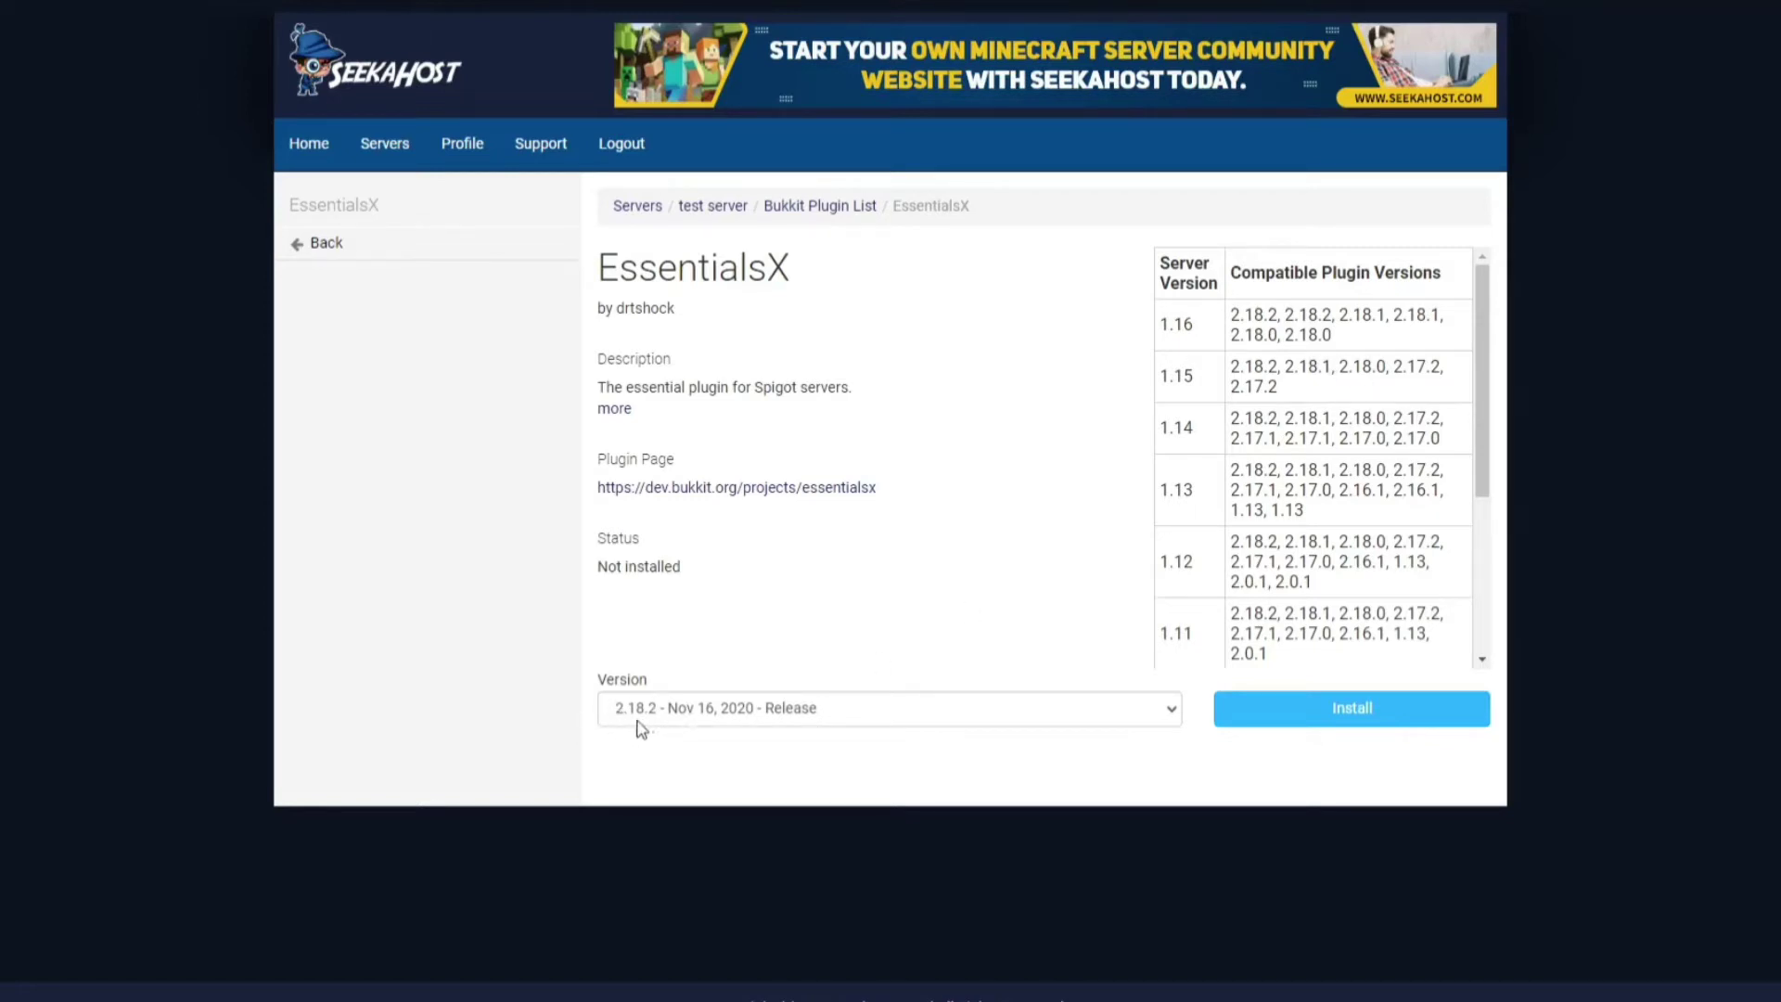
pyautogui.click(1310, 719)
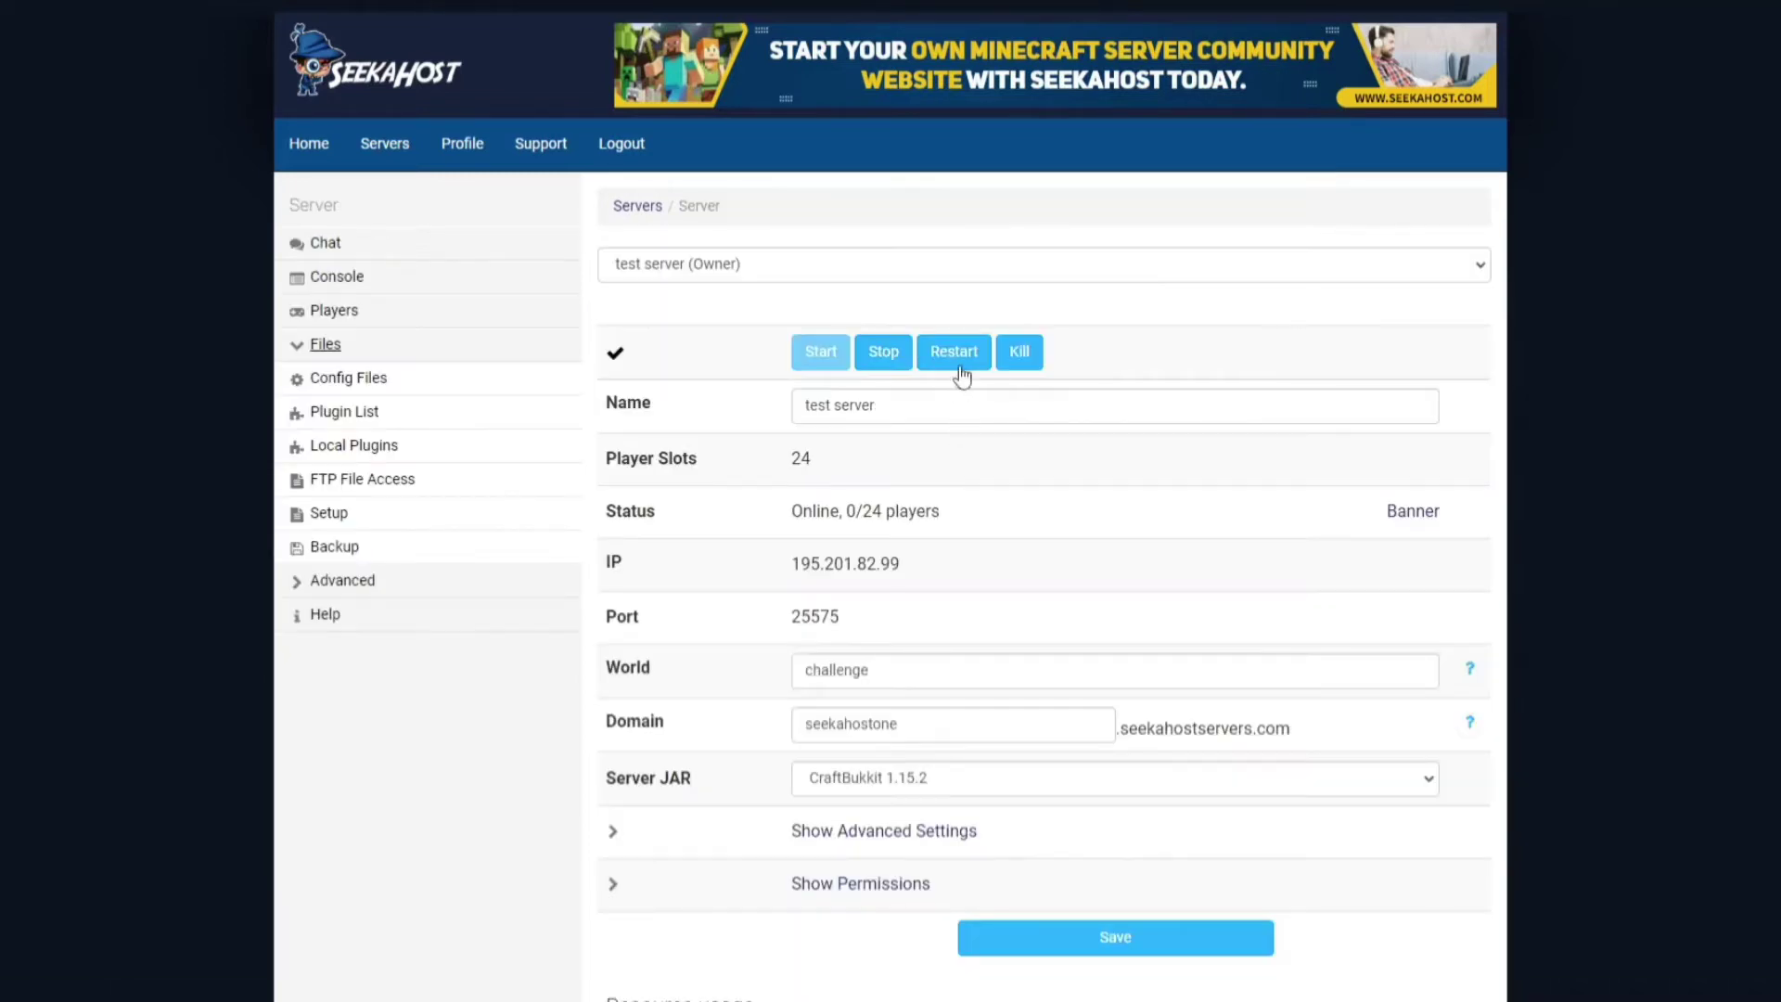
pyautogui.click(955, 353)
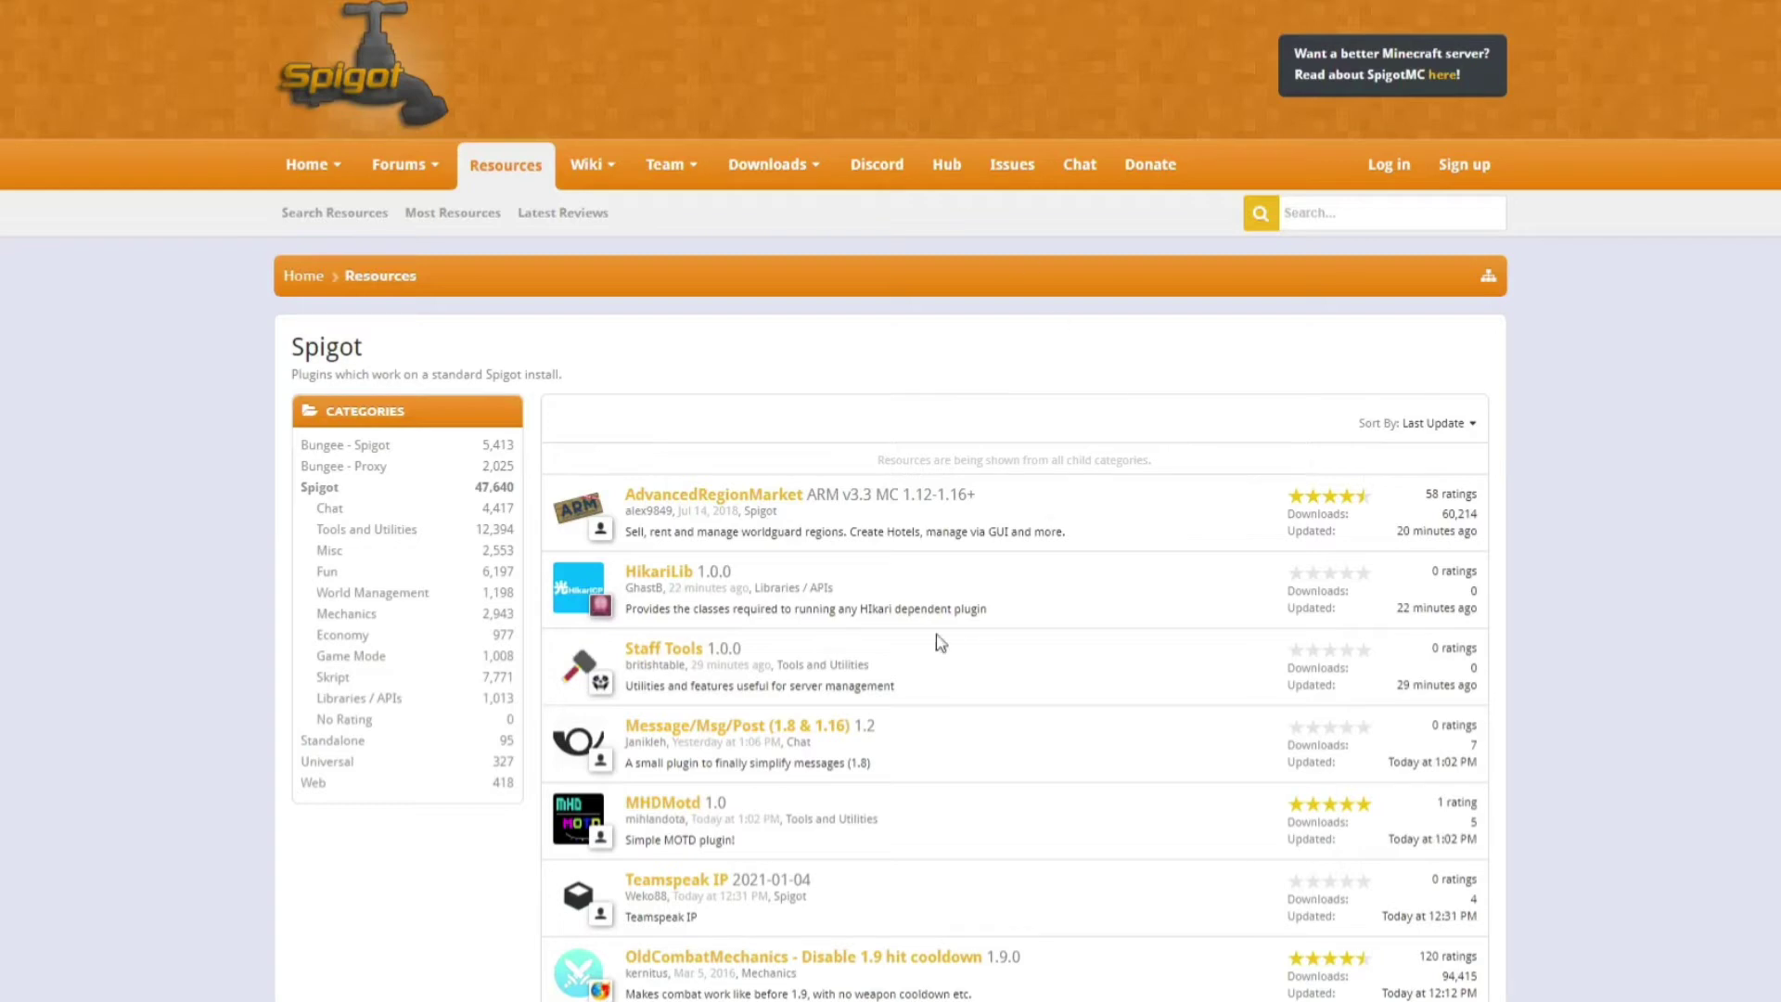
# Step: Switch to the SpigotMC resources site and examine the Chunky plugin page in the World Management category
pyautogui.scroll(-2, 784, 513)
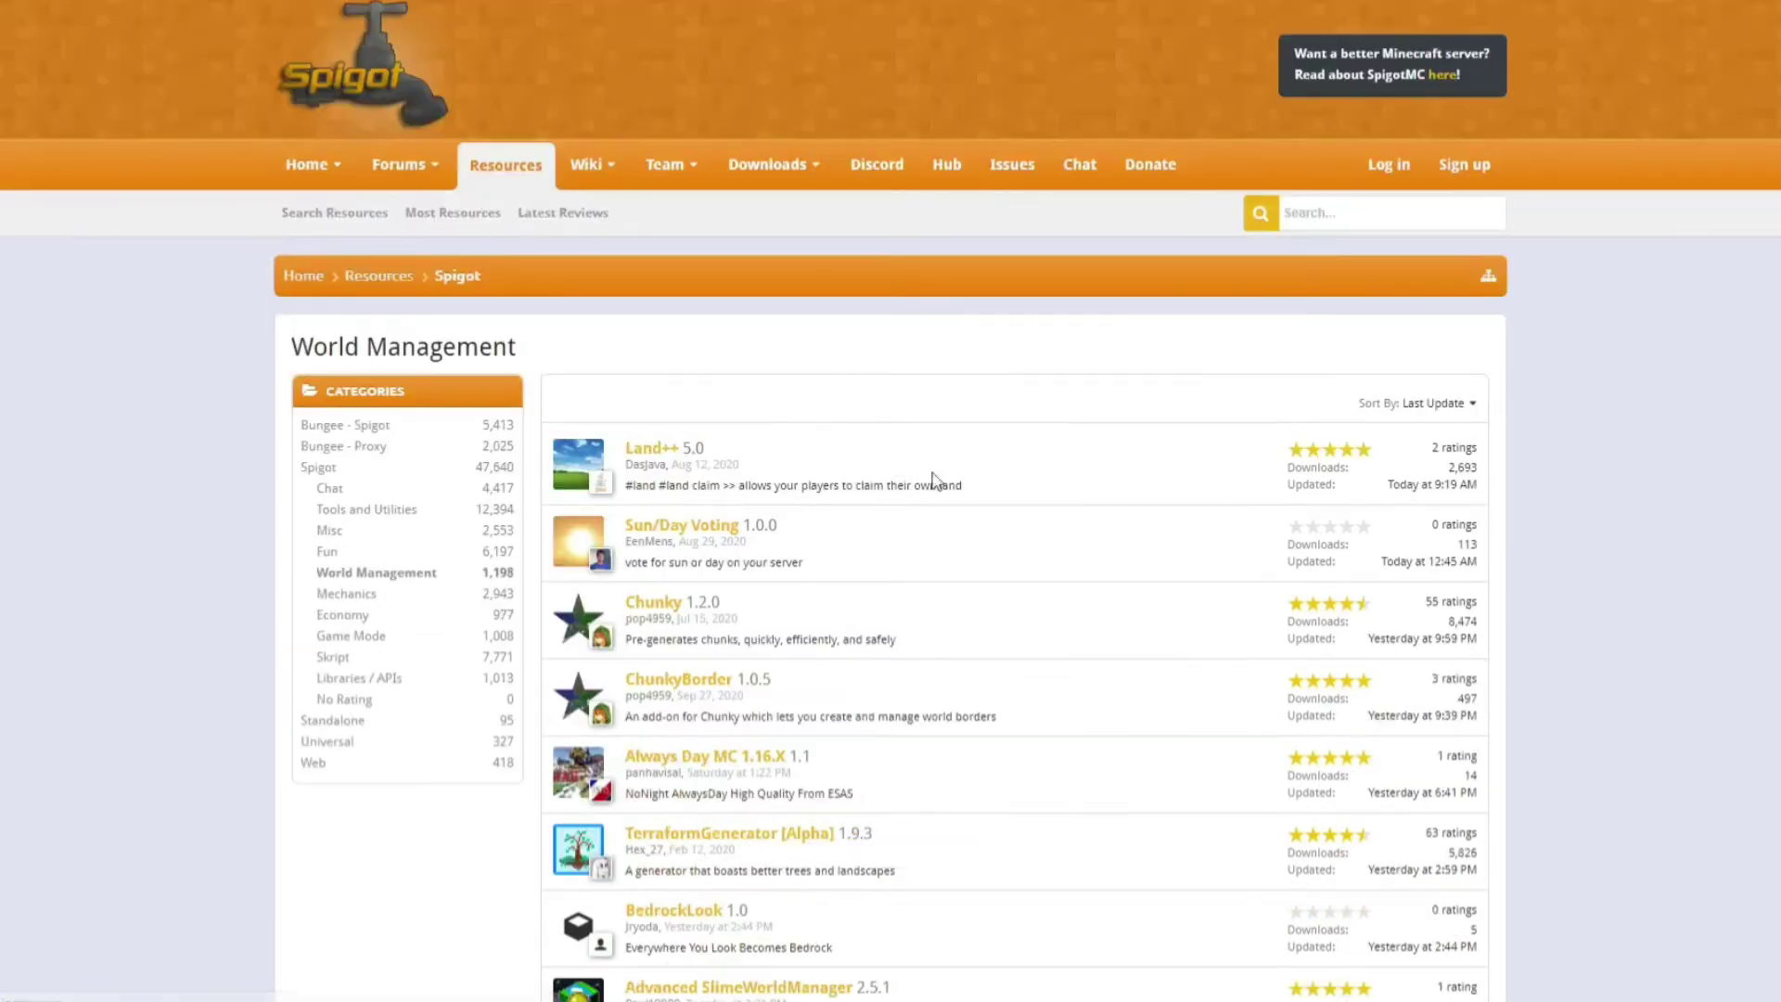
pyautogui.click(652, 604)
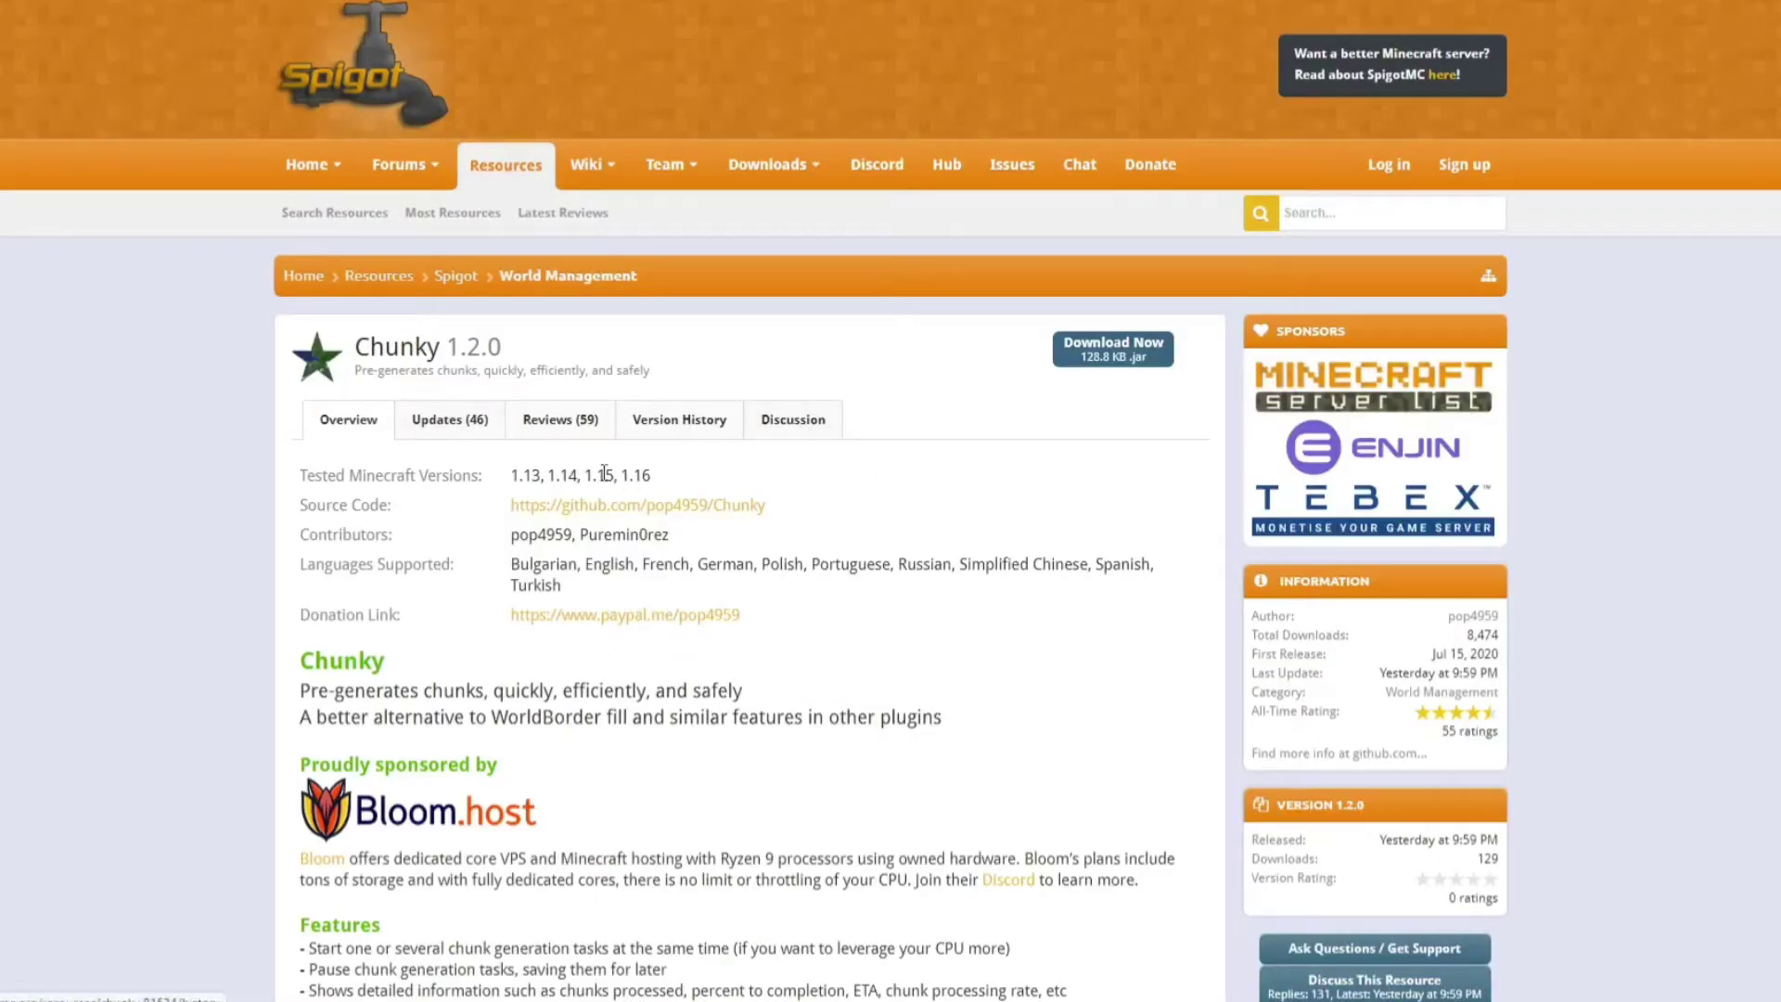
pyautogui.scroll(-2, 578, 542)
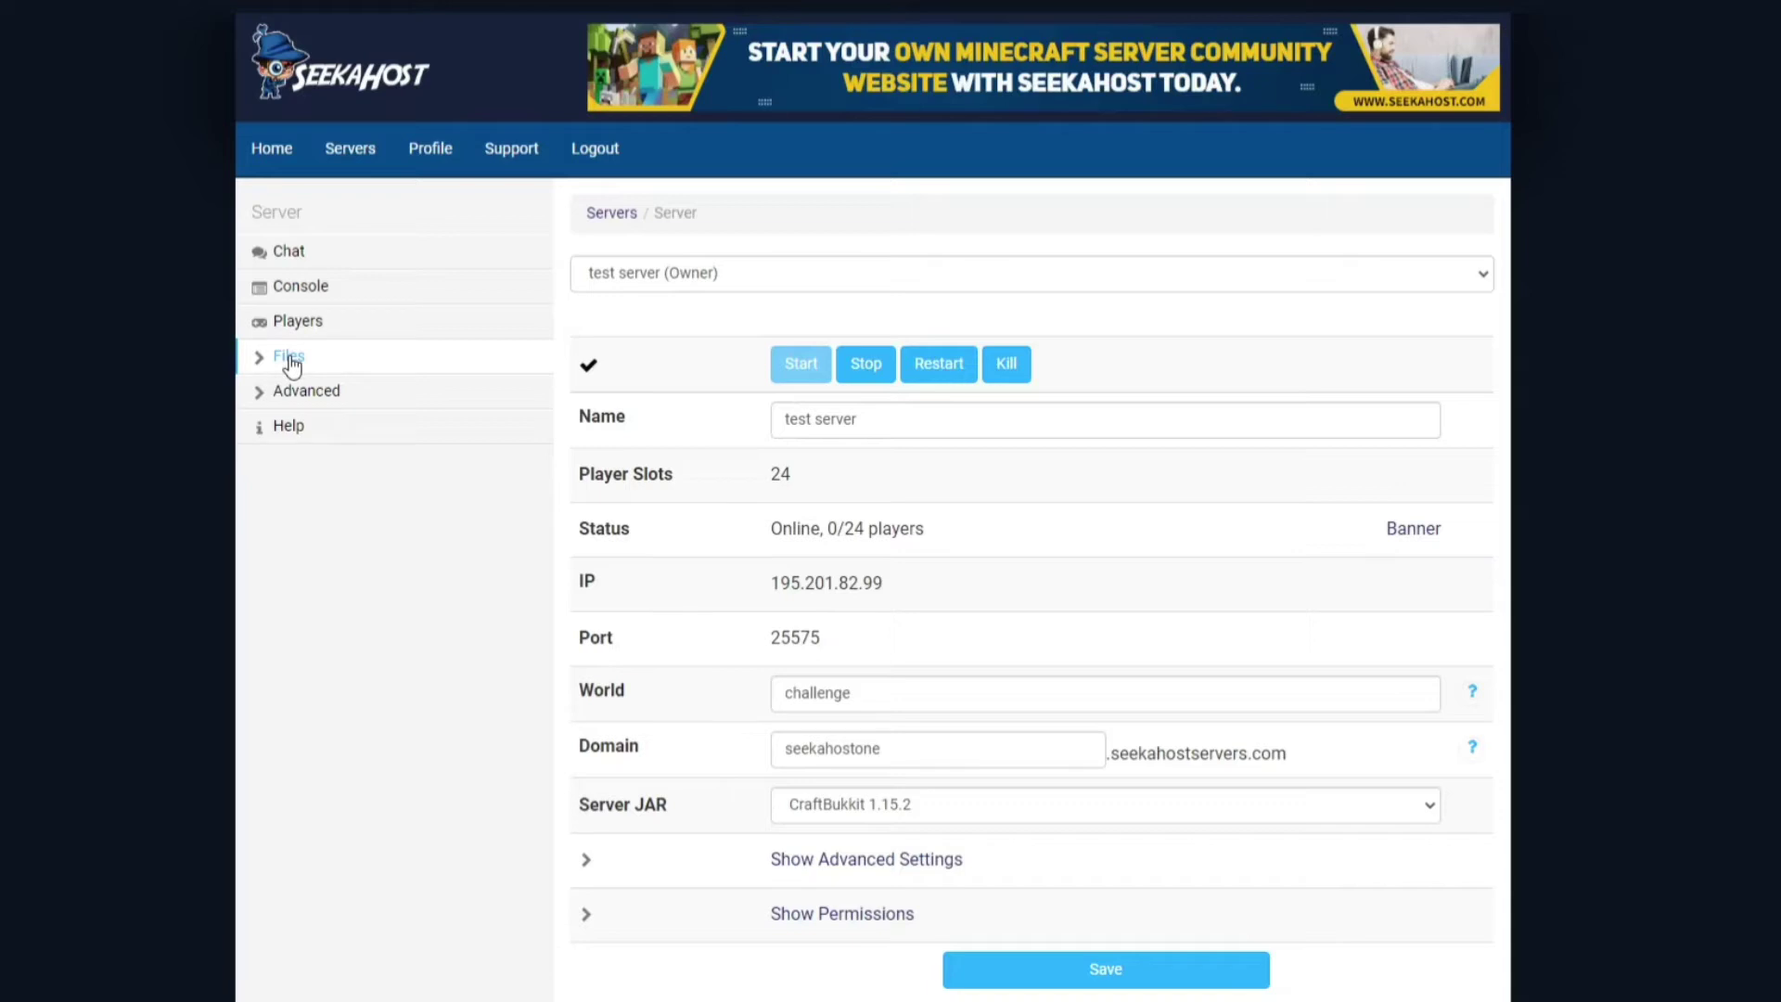
# Step: Switch back to the SeekaHost server panel and open the plugins folder through FTP file access
pyautogui.click(291, 364)
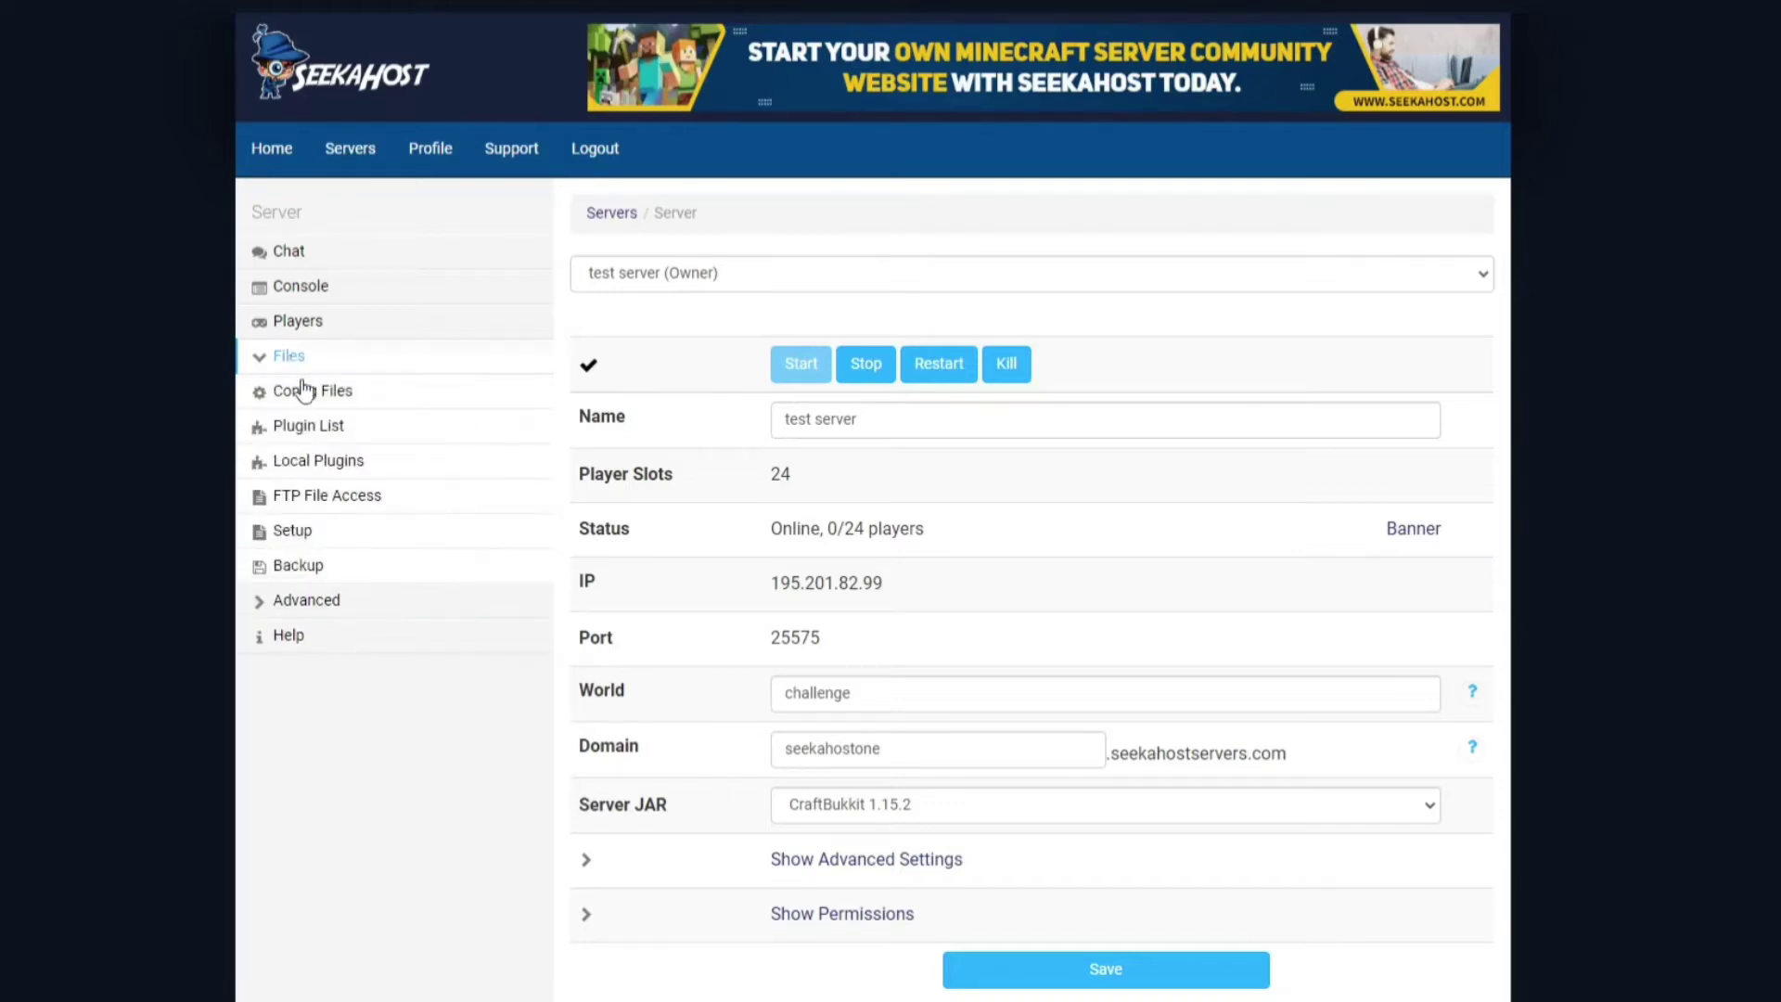
pyautogui.click(315, 506)
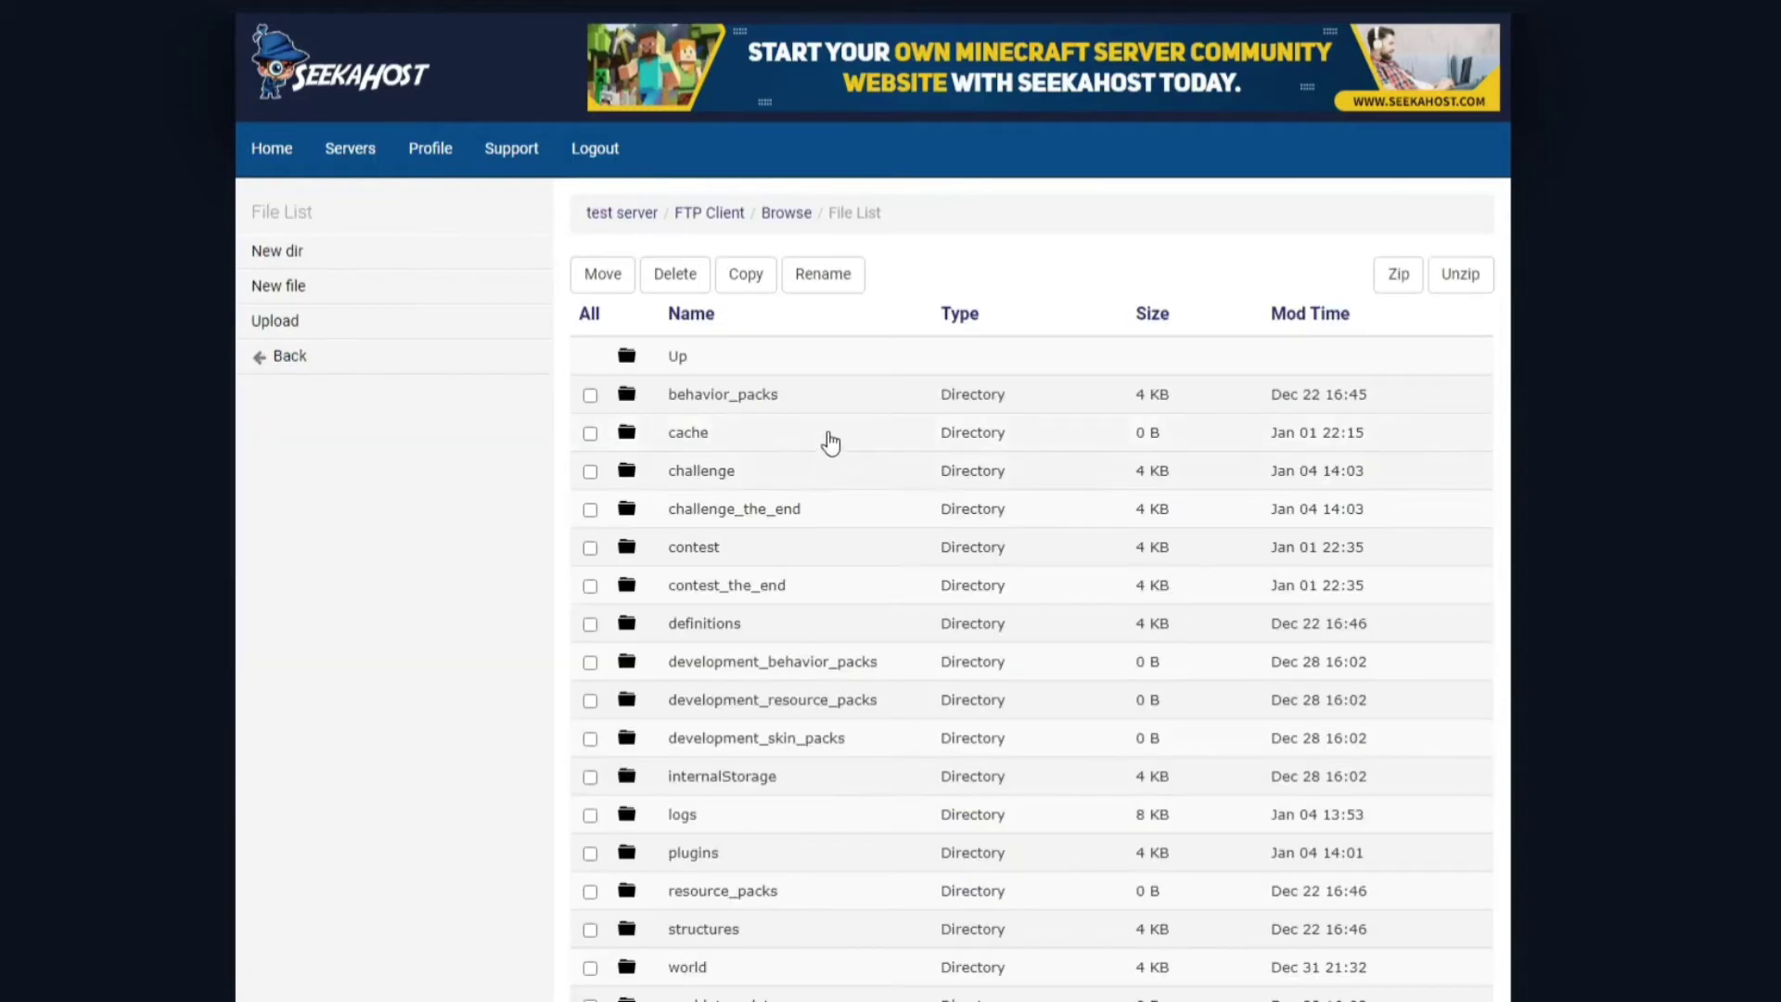
pyautogui.scroll(-3, 828, 435)
pyautogui.scroll(-3, 828, 436)
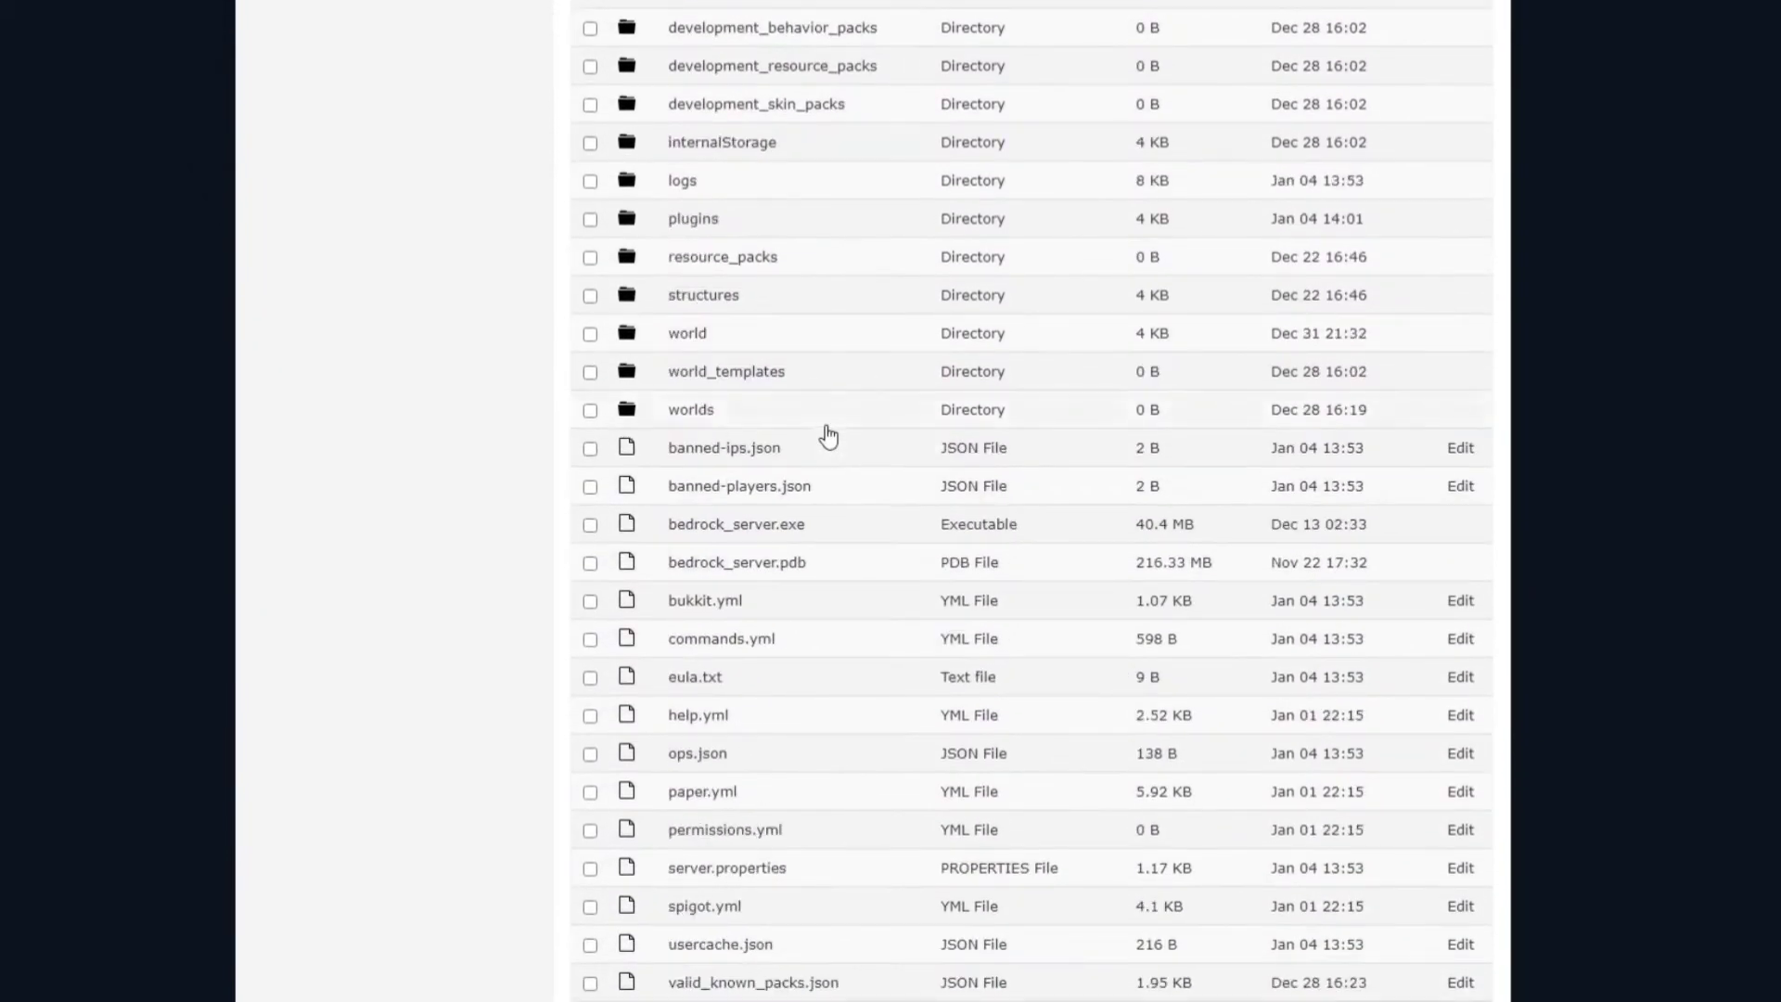
pyautogui.scroll(5, 827, 437)
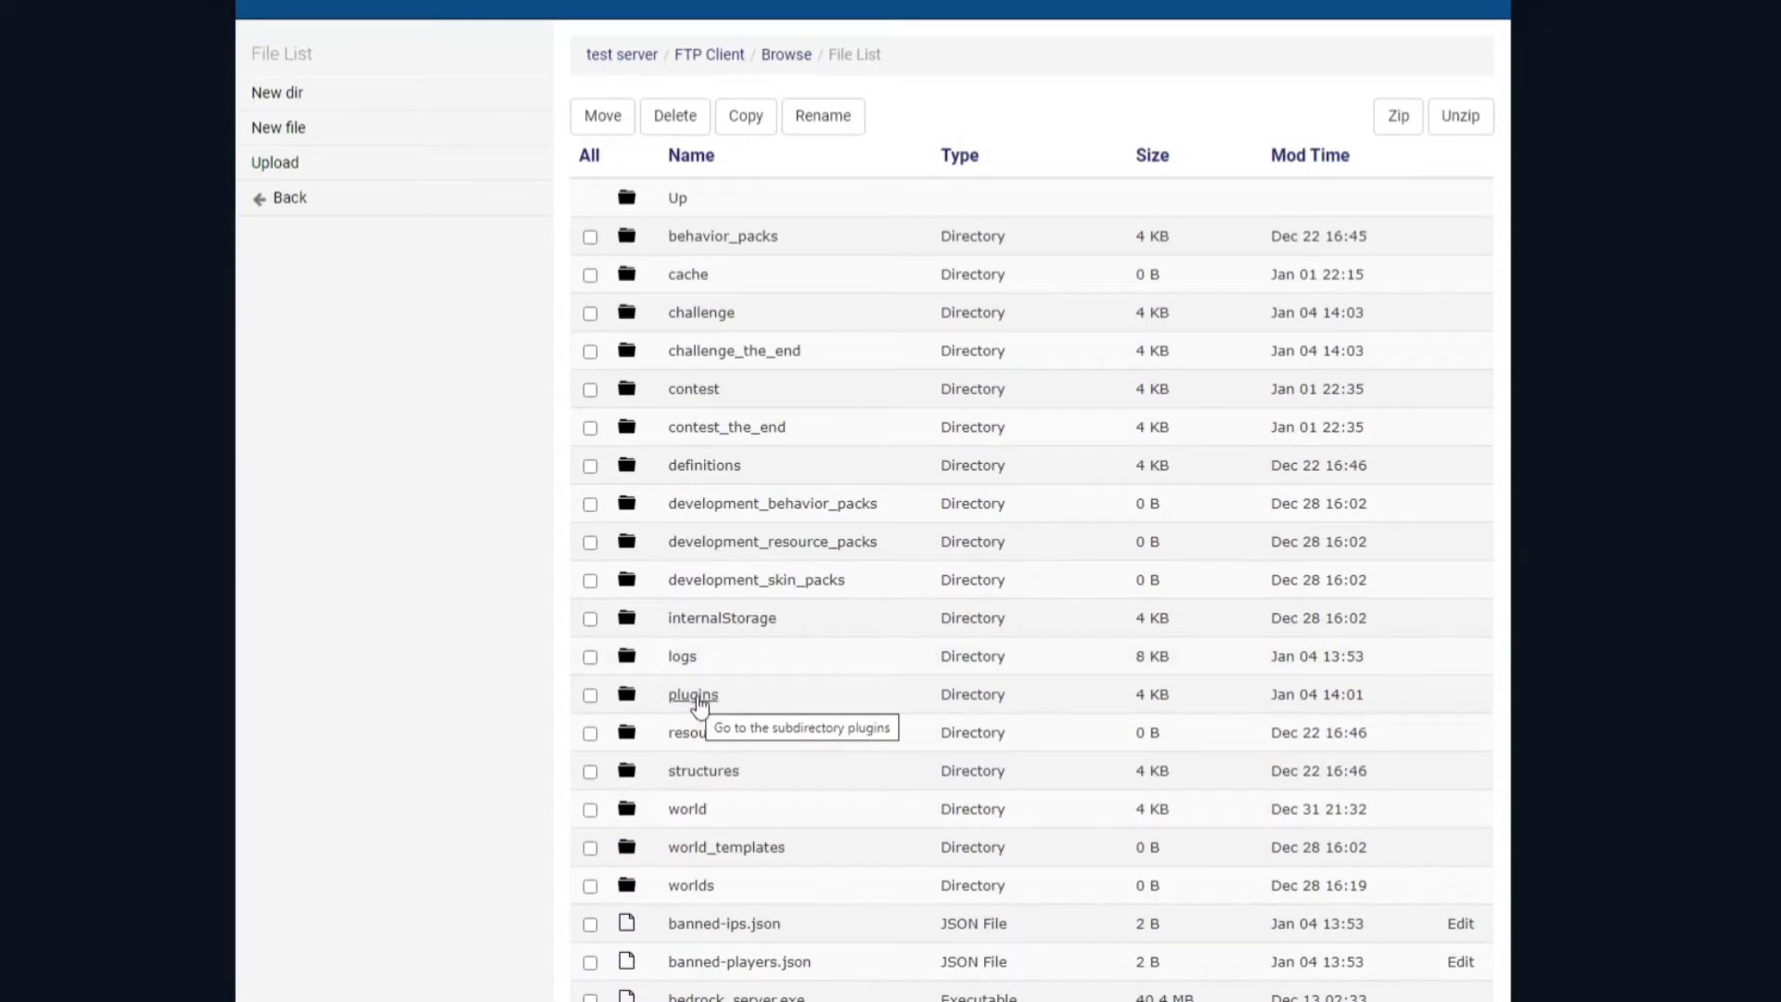
pyautogui.click(698, 697)
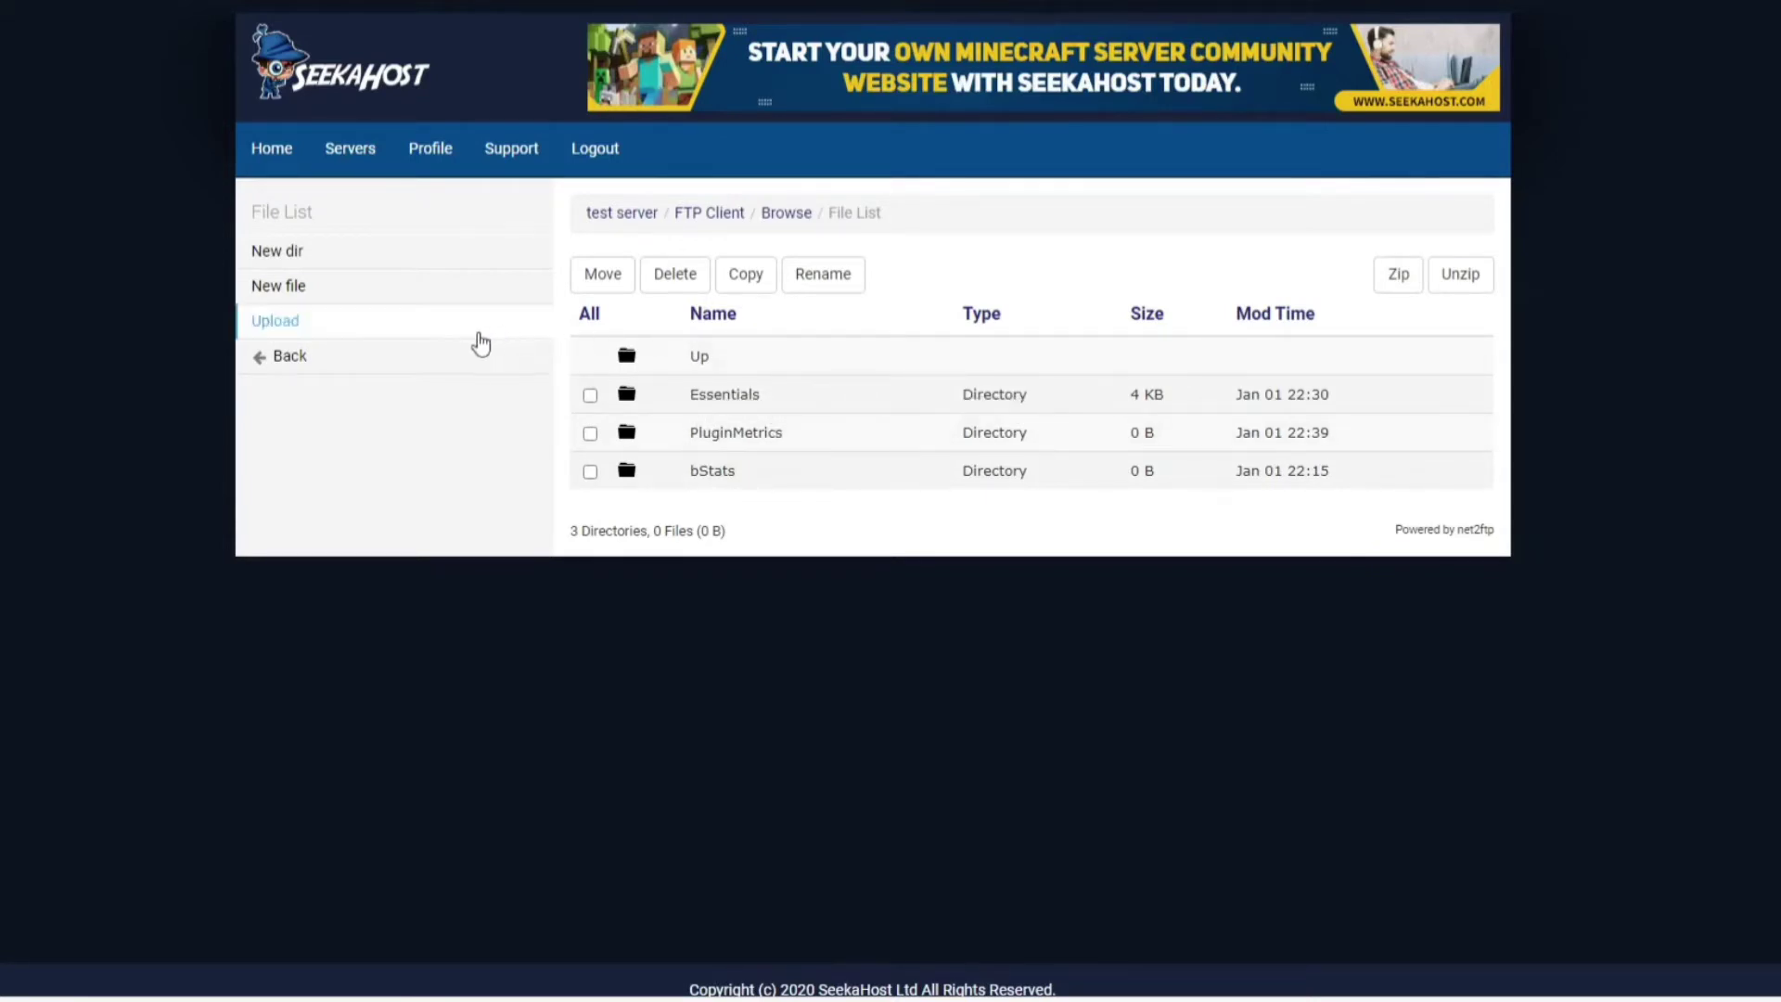
# Step: Start an upload to the /plugins directory and choose the Vault jar from the local plugins folder as the first file
pyautogui.click(284, 332)
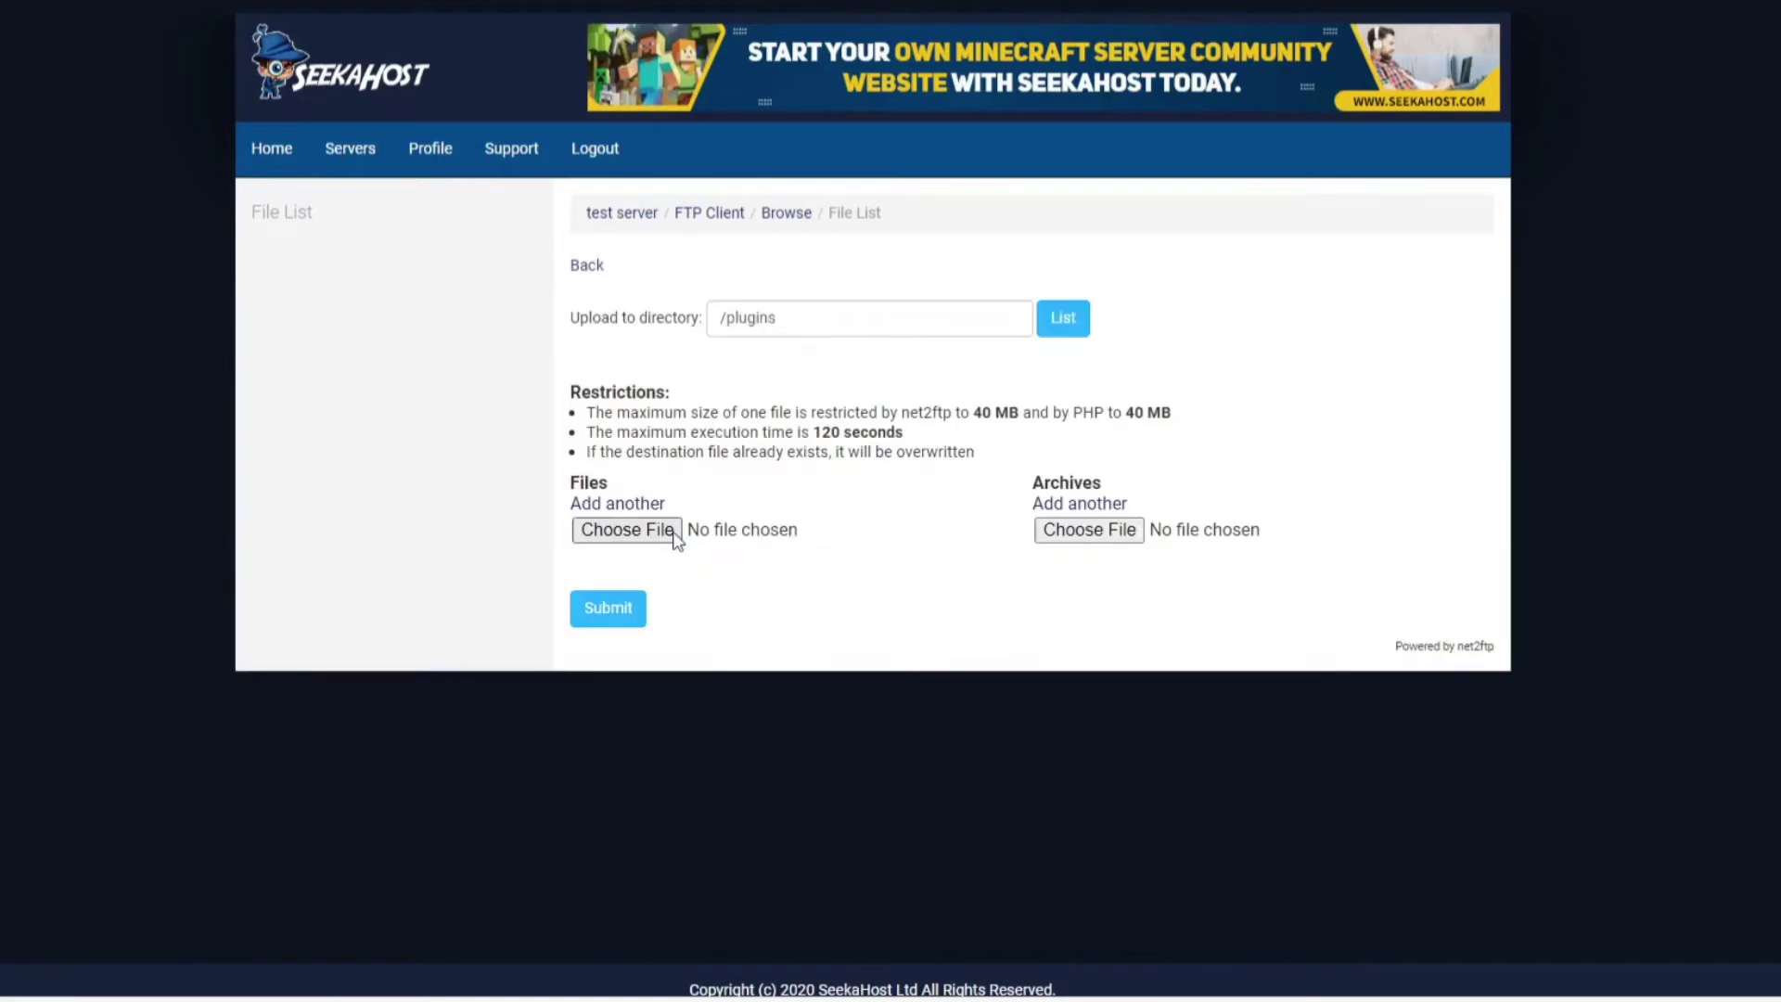
pyautogui.click(627, 529)
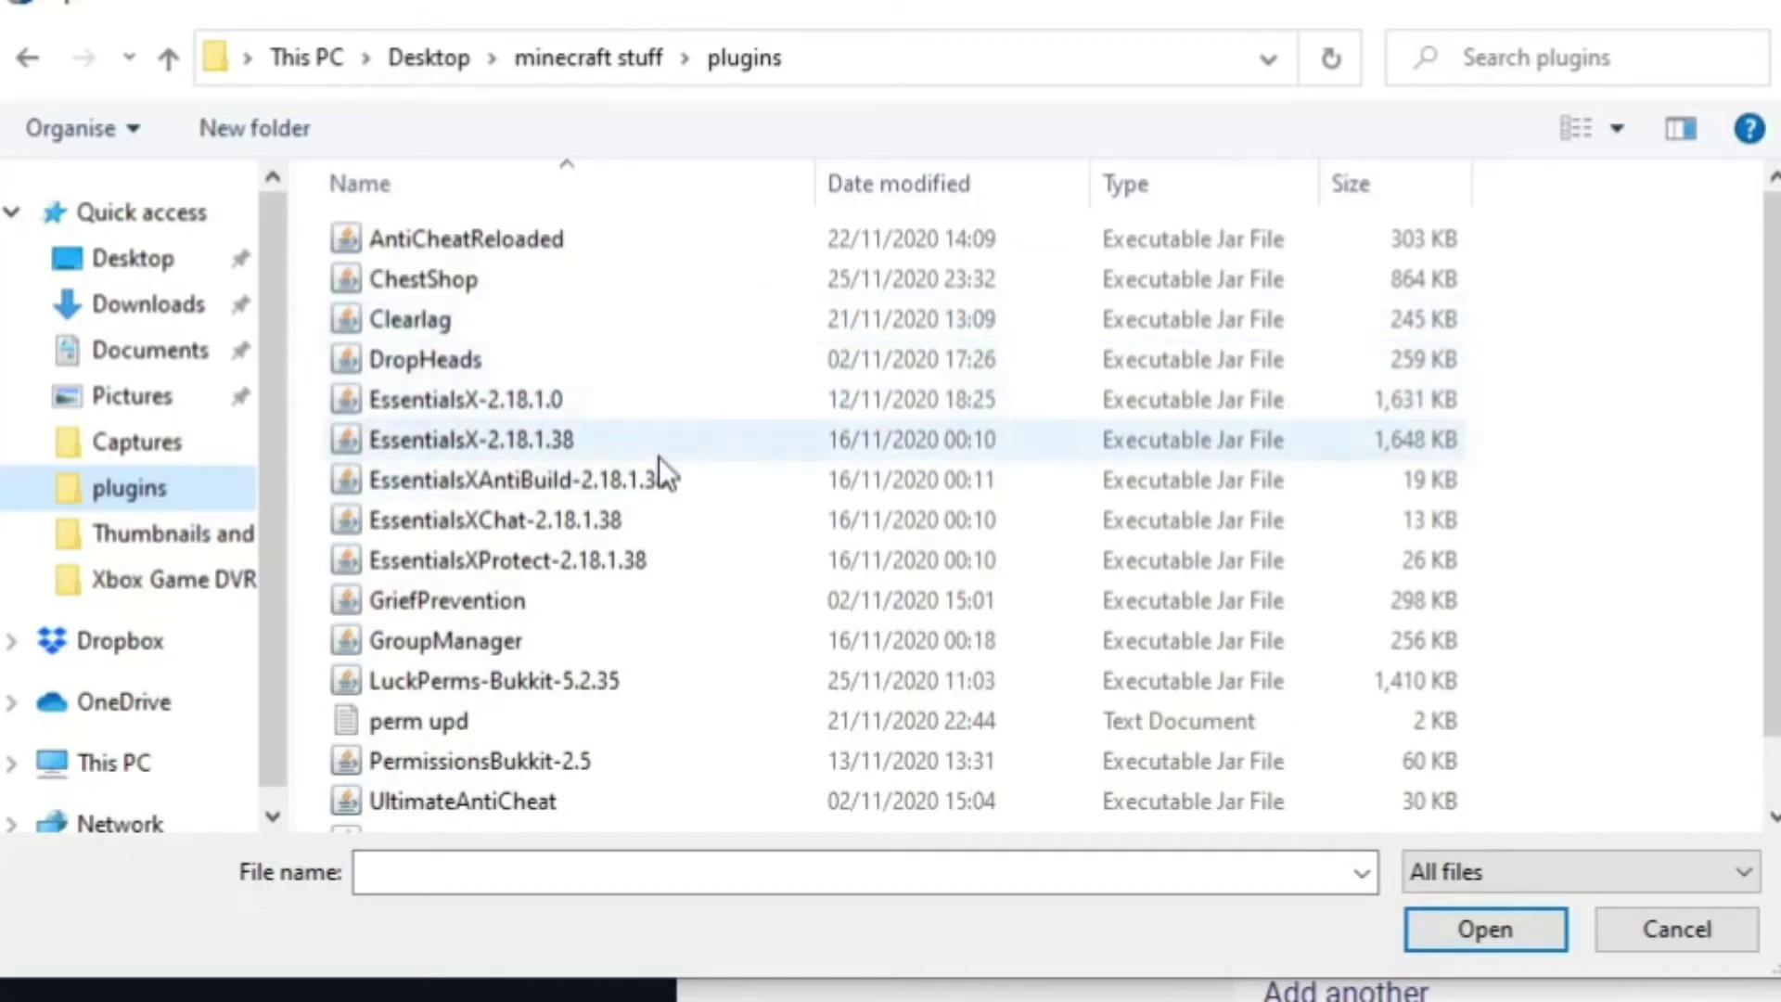
pyautogui.scroll(-1, 658, 459)
pyautogui.scroll(1, 657, 469)
pyautogui.scroll(-1, 583, 501)
pyautogui.click(509, 770)
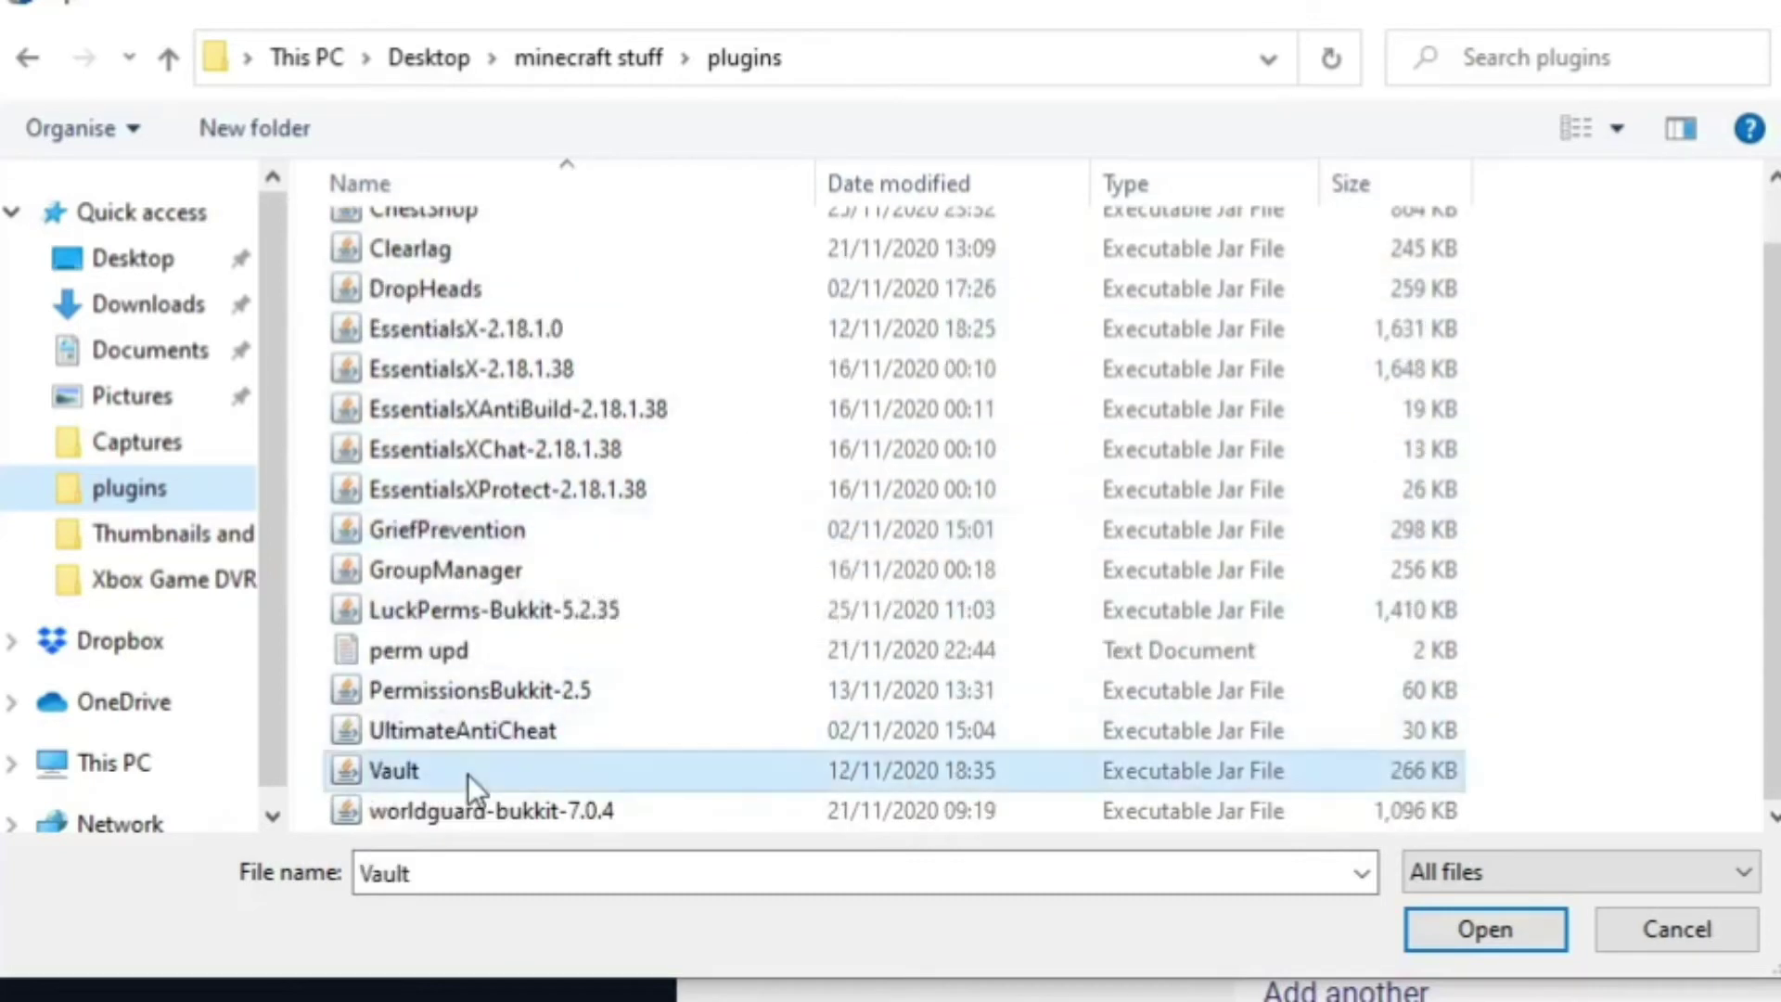
pyautogui.click(1482, 928)
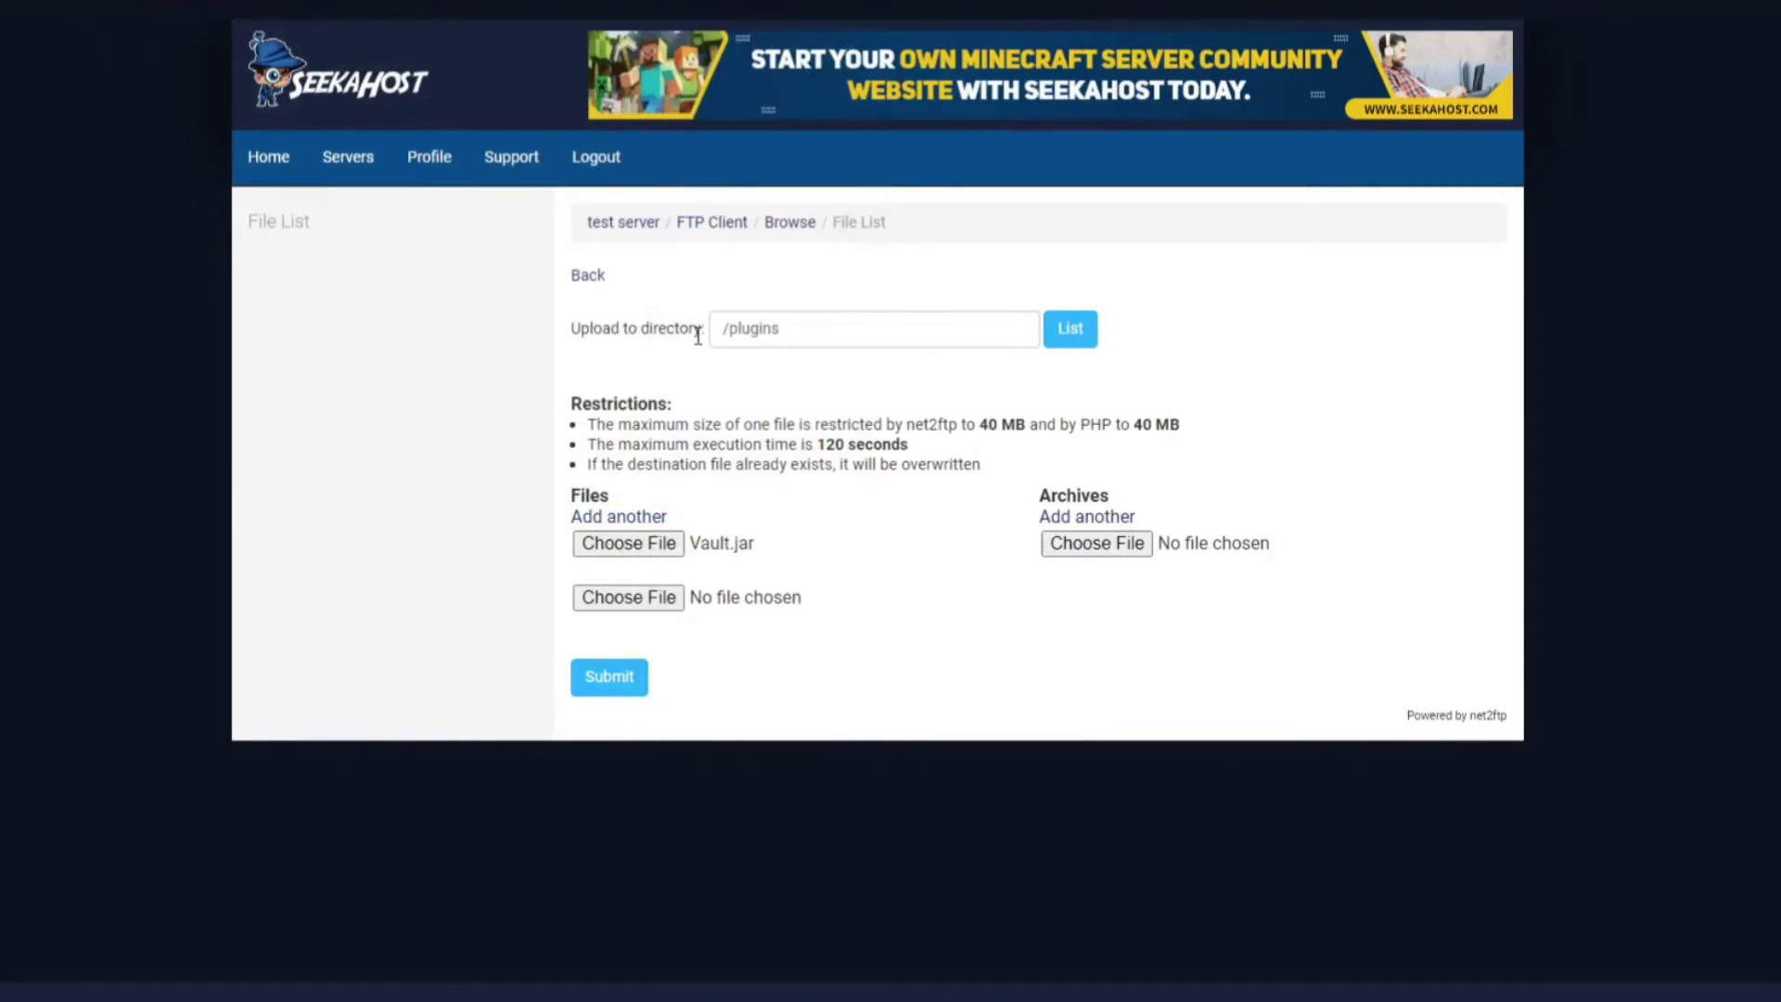
# Step: Choose LuckPerms-Bukkit-5.2.35.jar as the second file for the upload
pyautogui.click(660, 599)
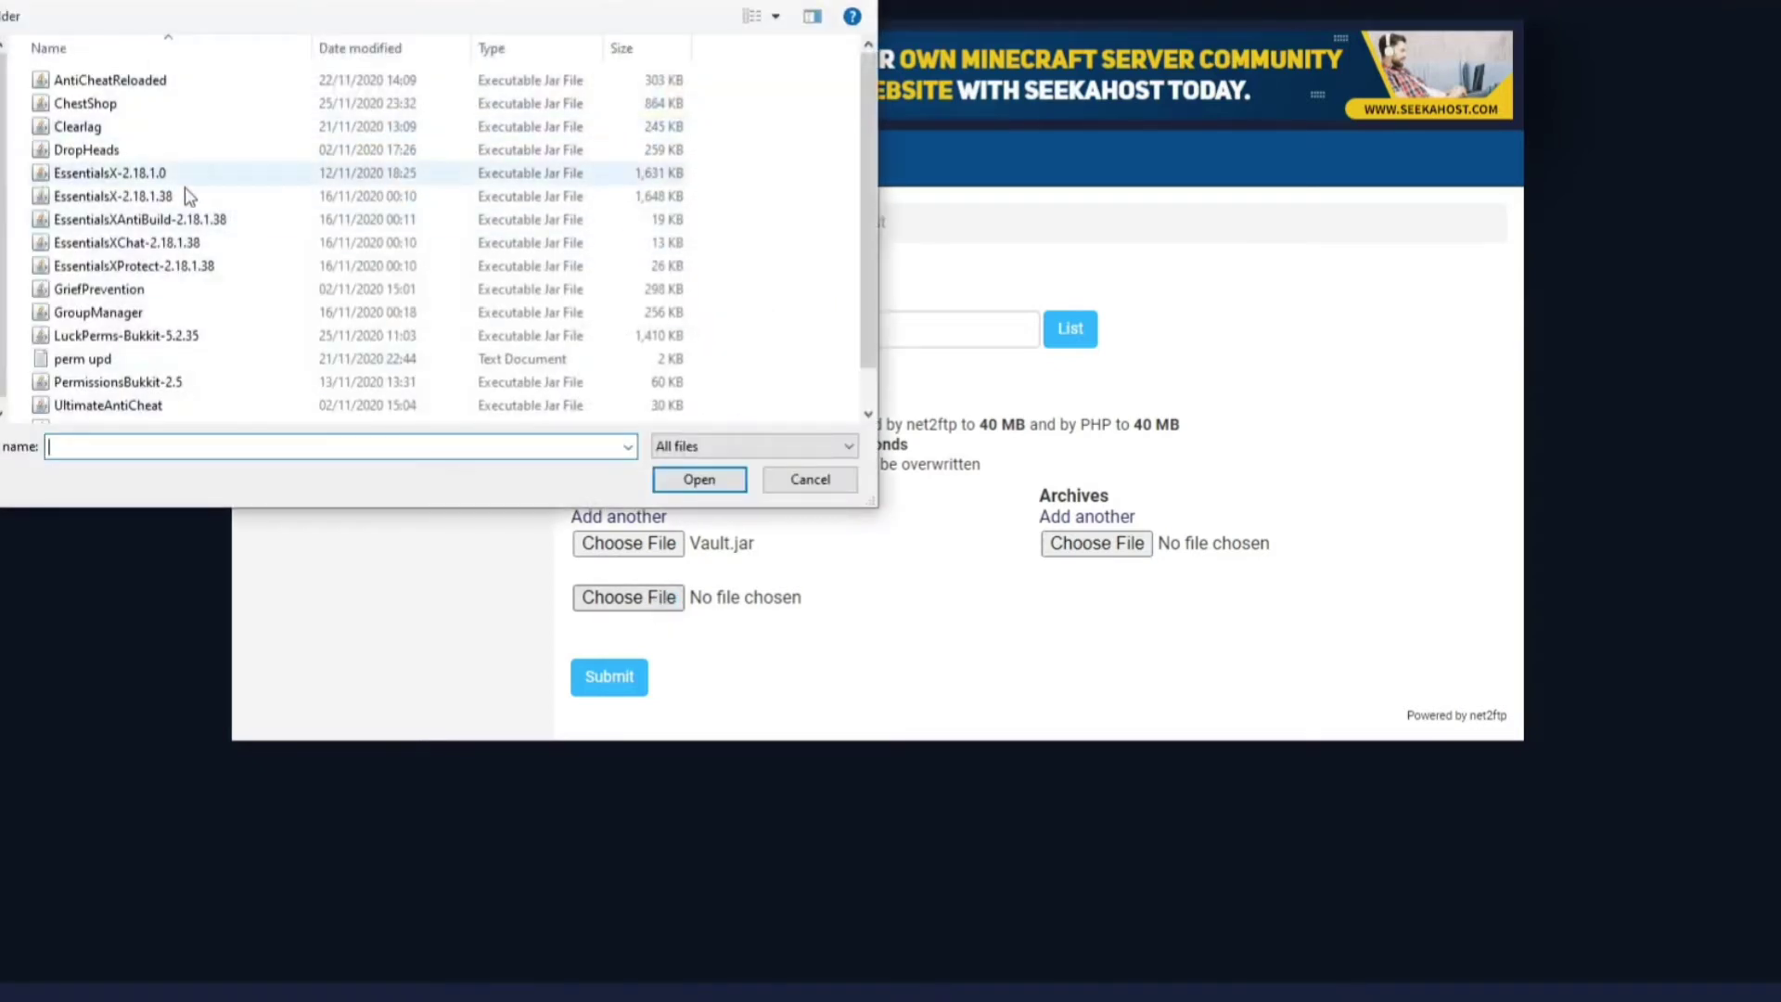
pyautogui.scroll(-1, 153, 149)
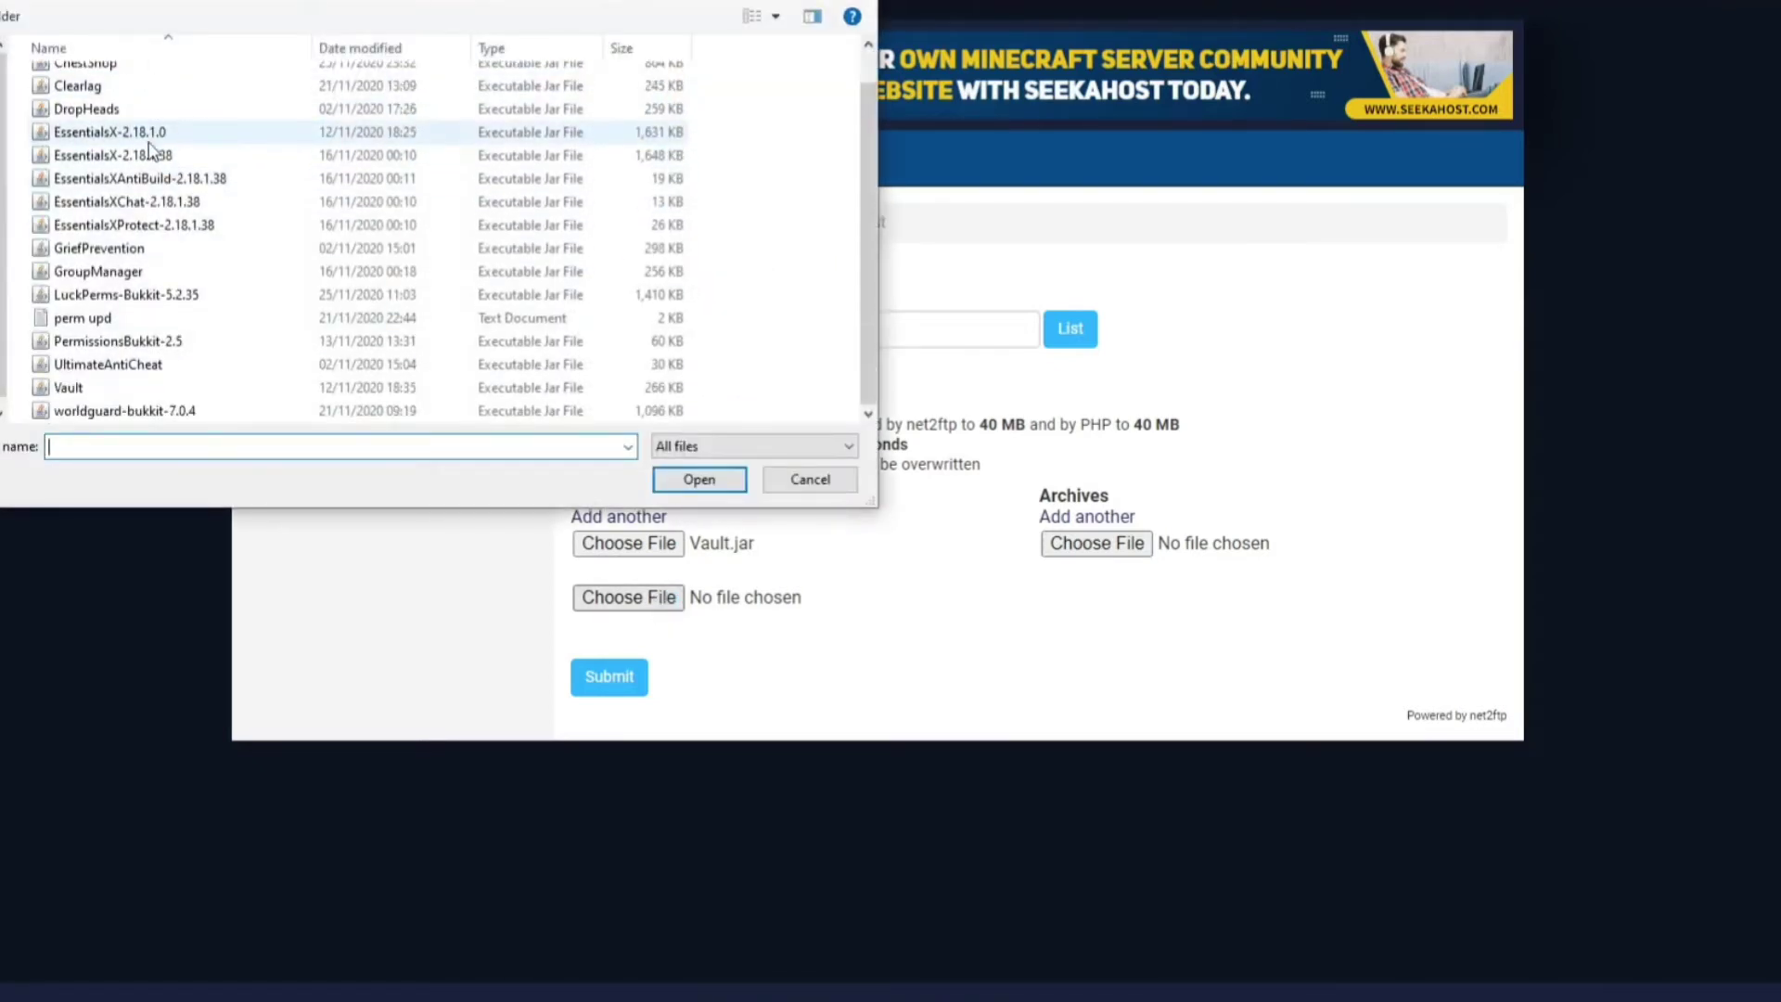
pyautogui.doubleClick(130, 297)
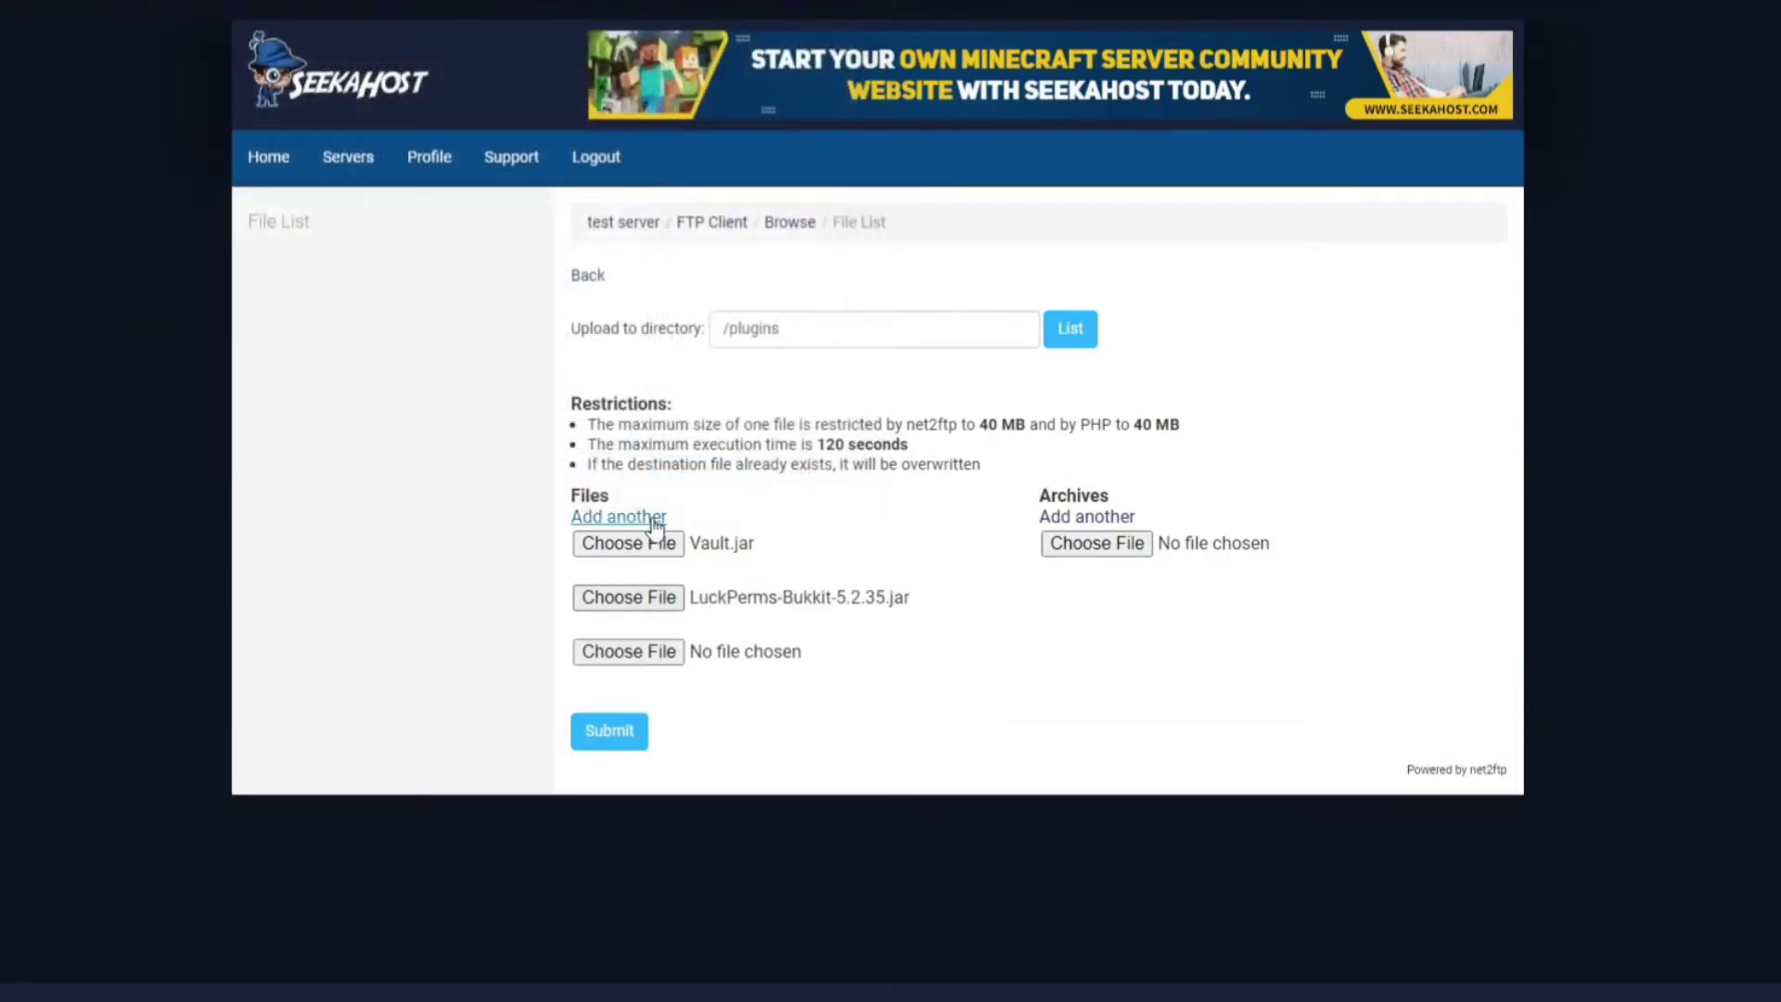
# Step: Choose UltimateAntiCheat.jar as the third file and submit the upload to the /plugins directory
pyautogui.click(650, 652)
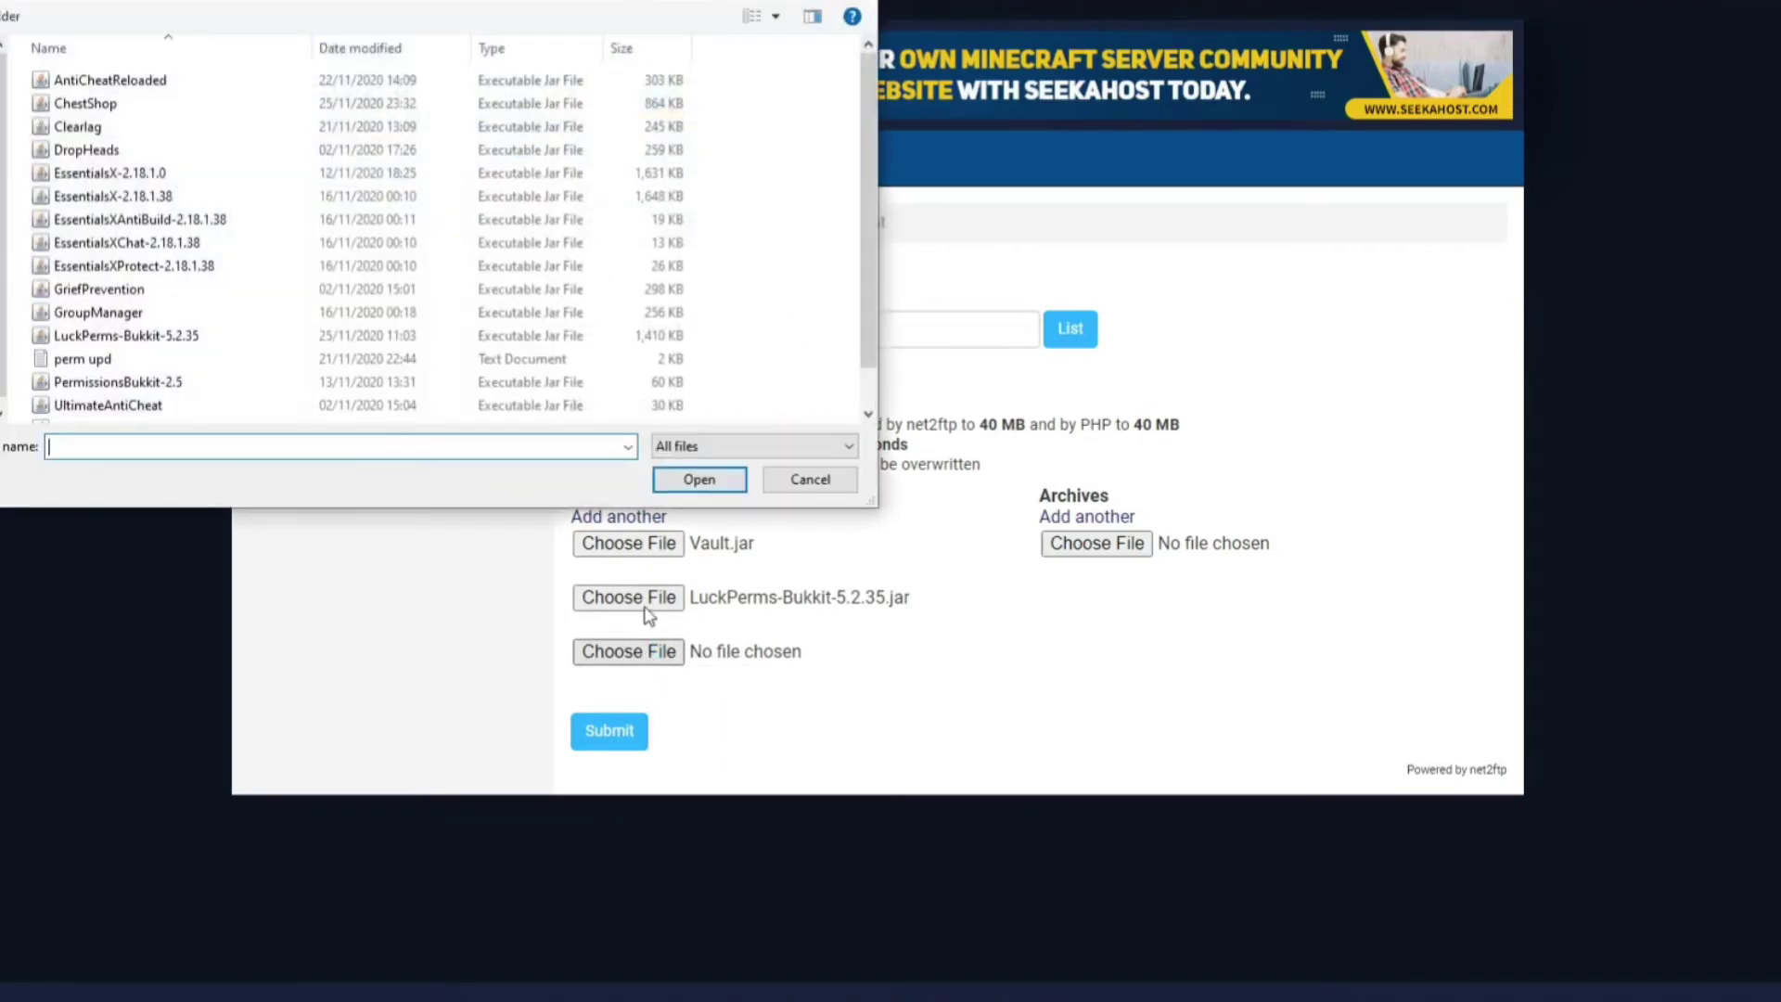
pyautogui.scroll(-1, 223, 373)
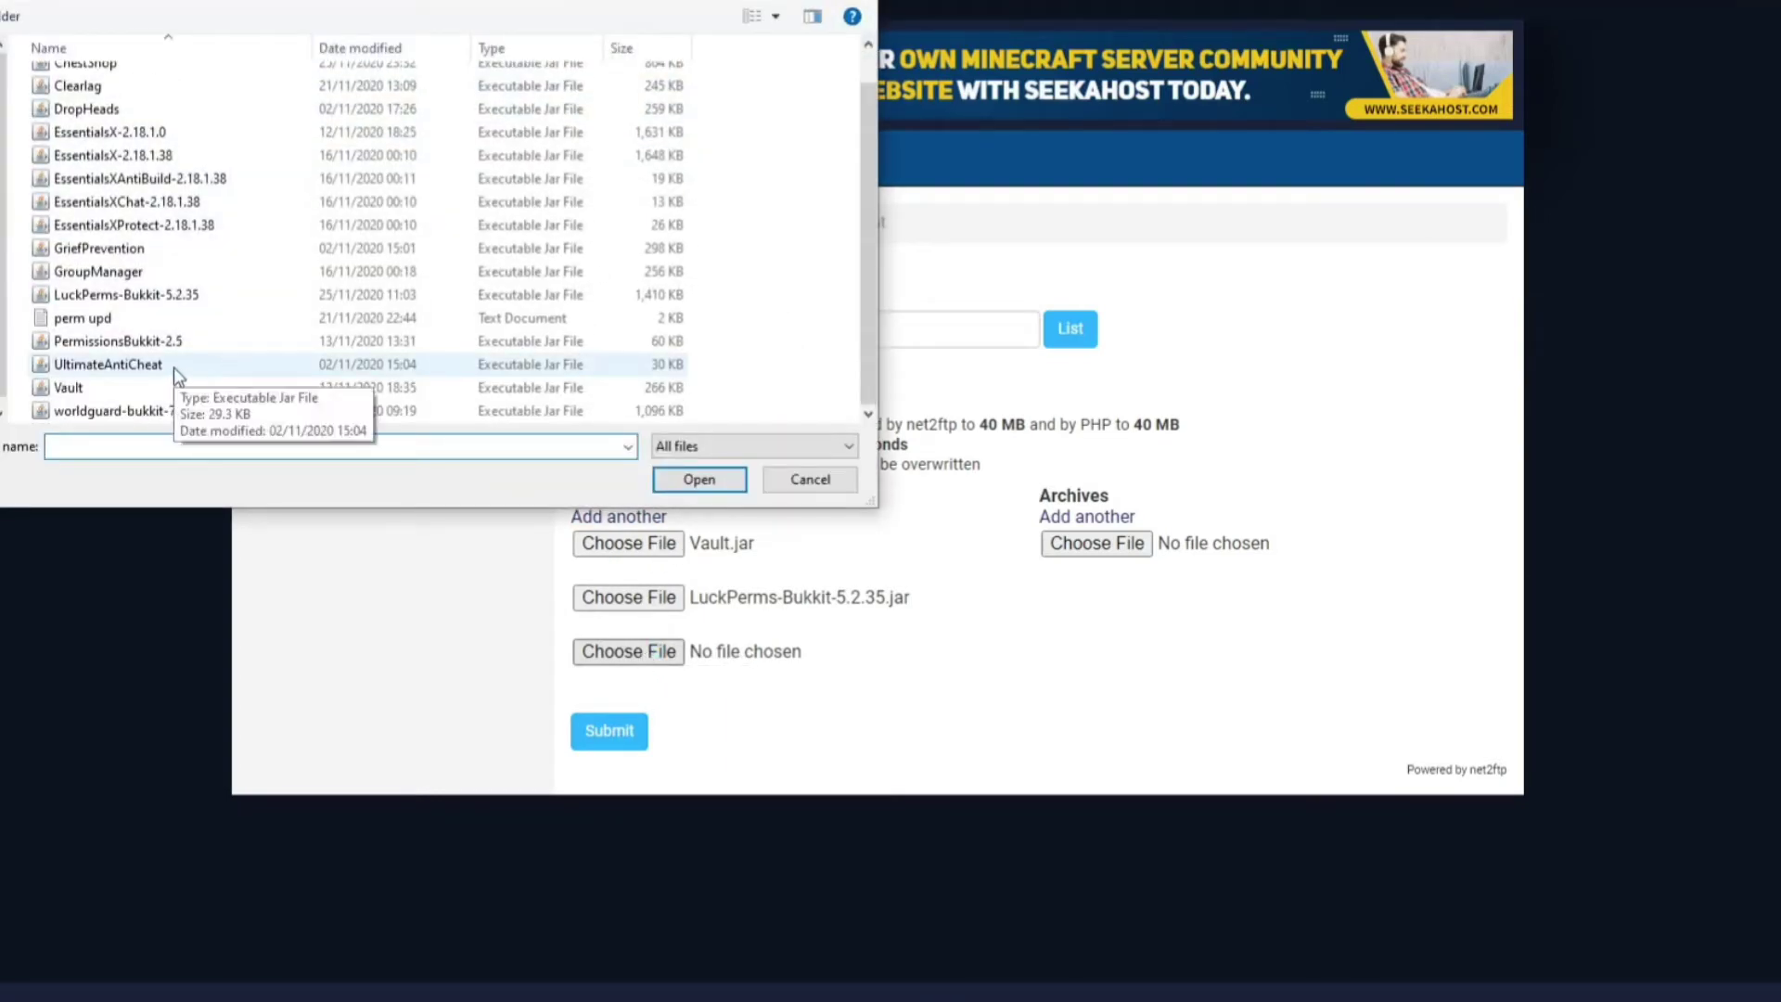
pyautogui.doubleClick(127, 365)
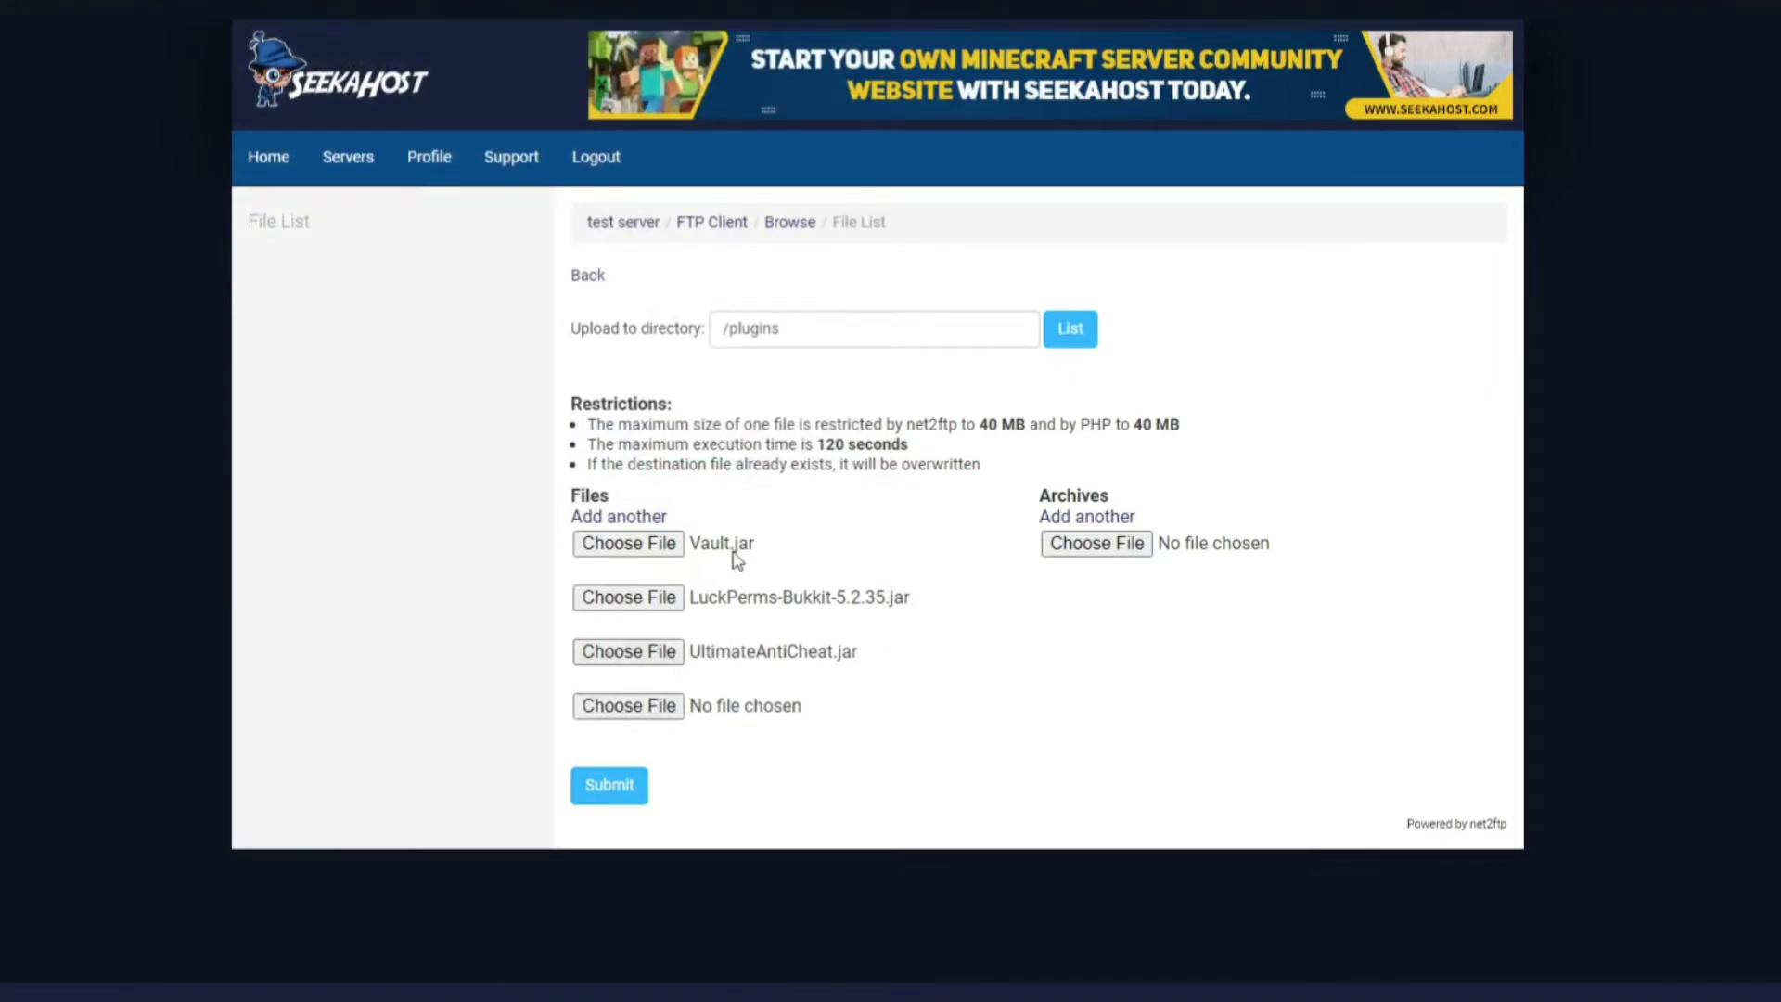
pyautogui.click(635, 794)
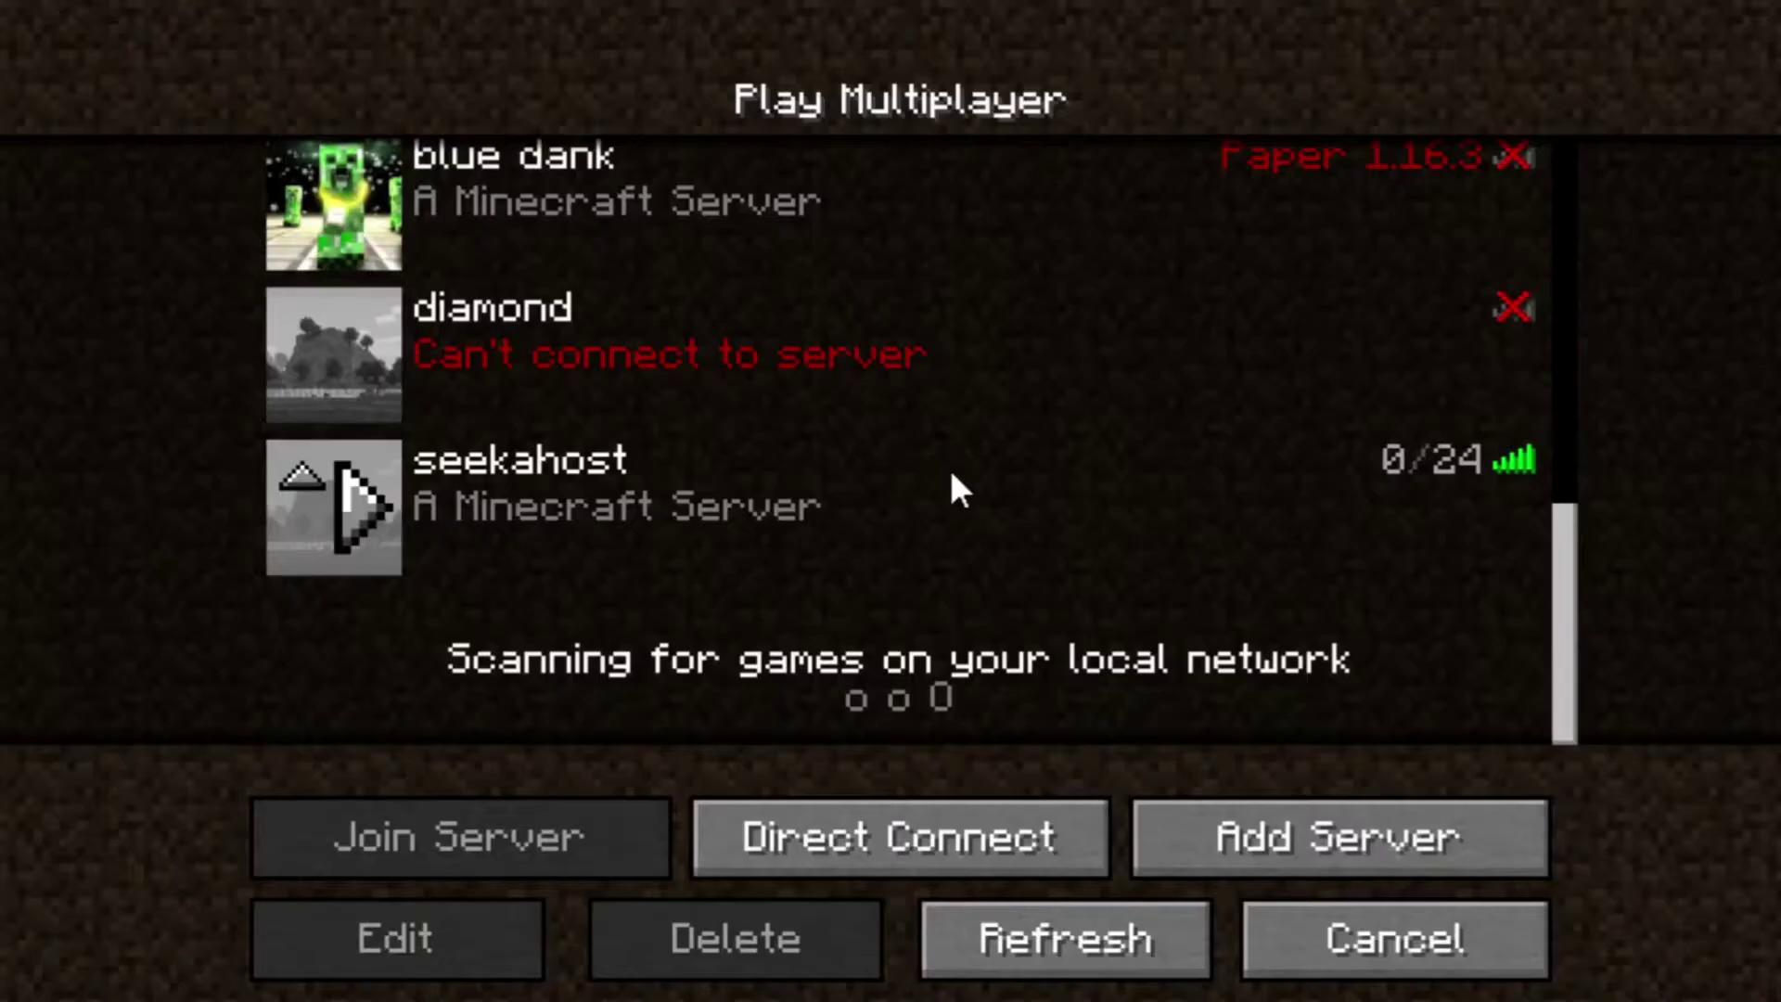
# Step: Switch to Minecraft, join the seekahost multiplayer server and run /plugins to check the installed plugins
pyautogui.click(470, 505)
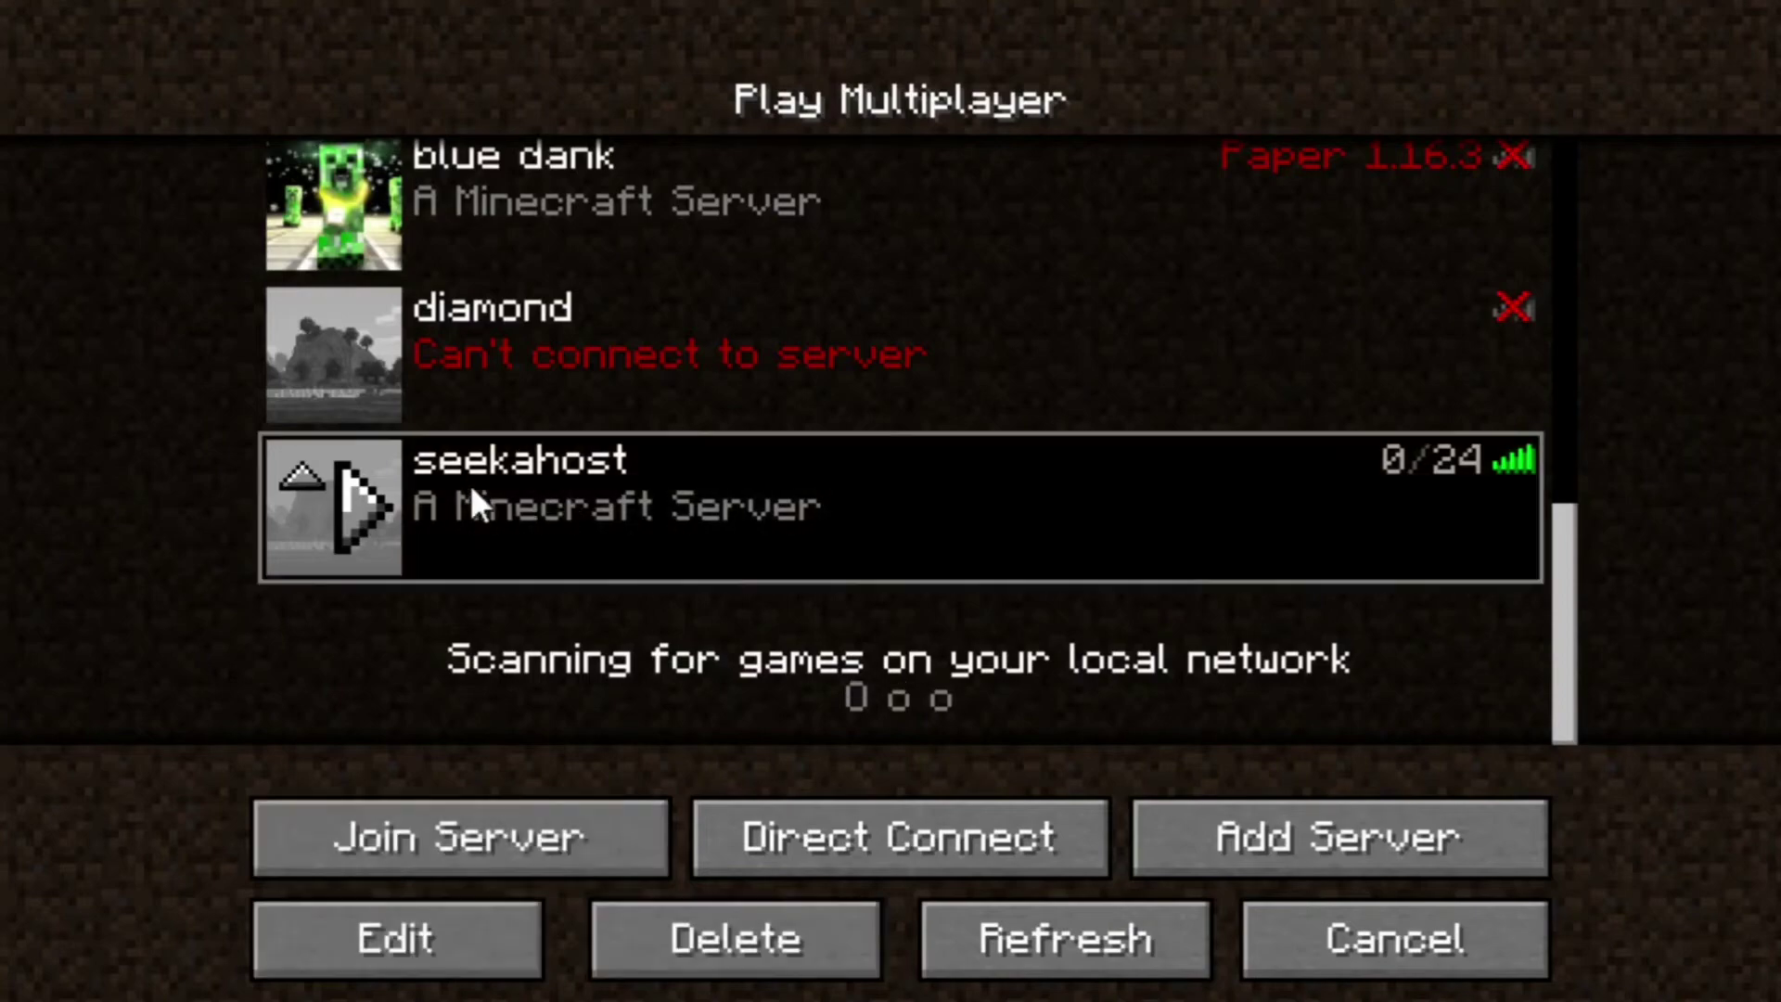
pyautogui.click(449, 821)
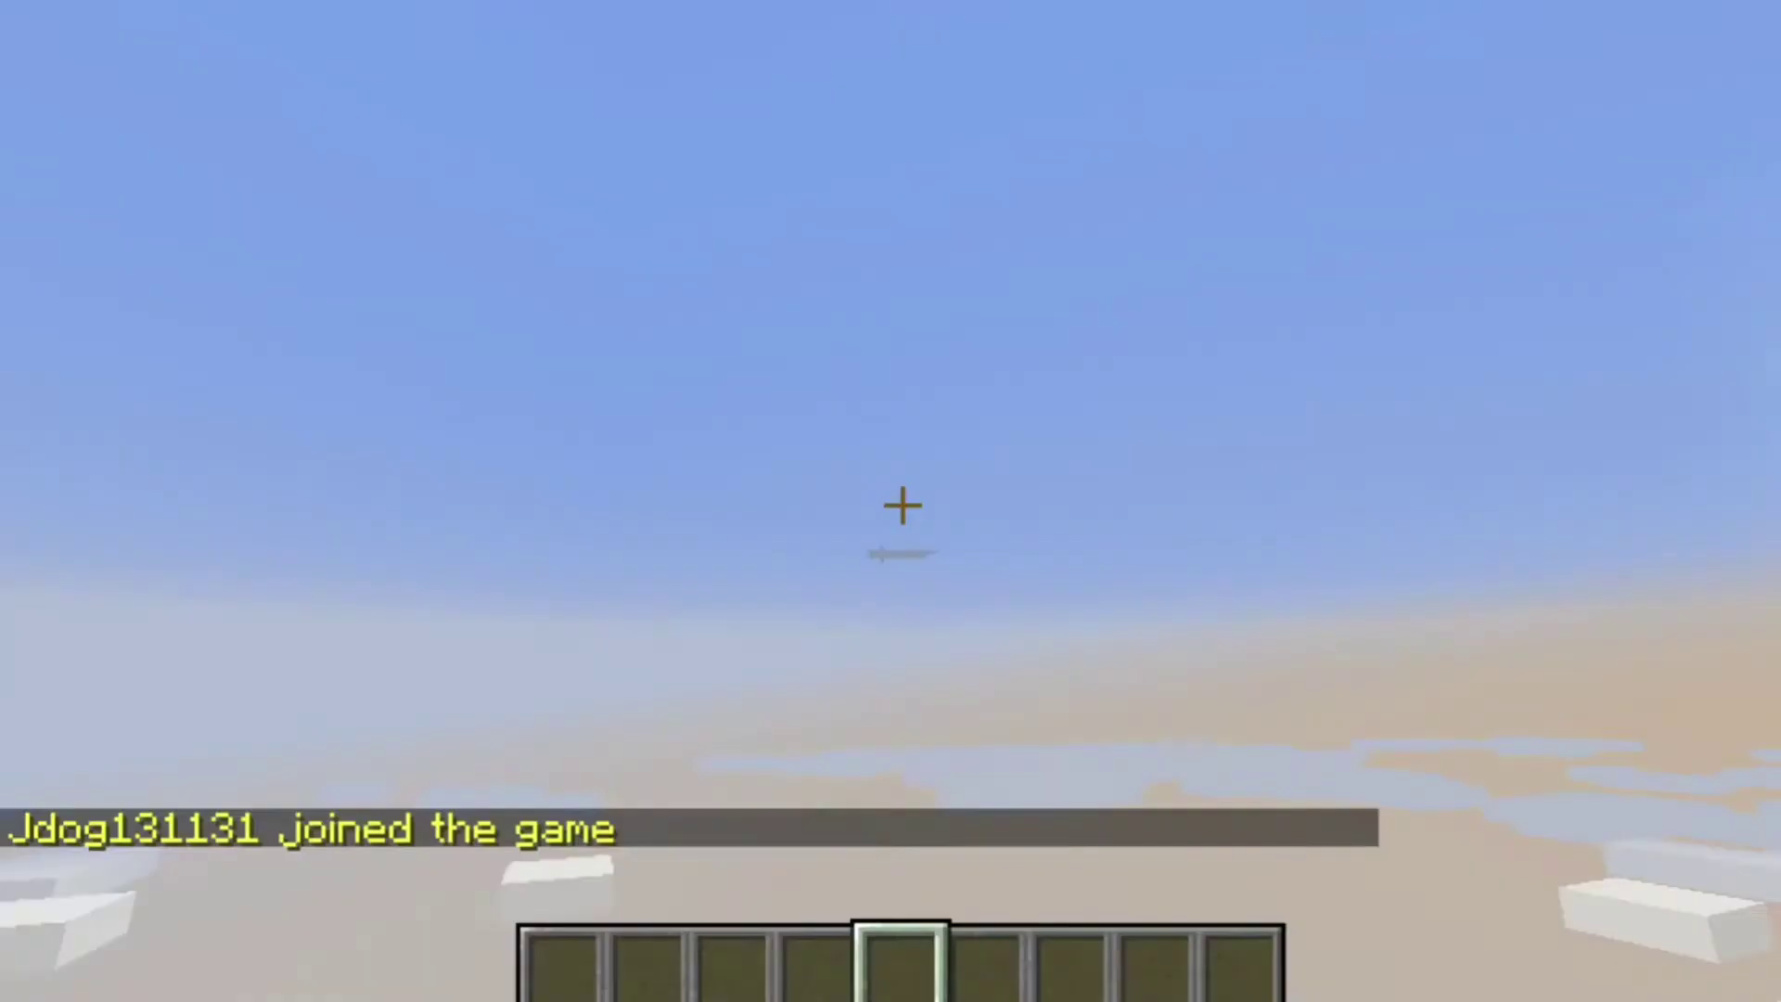
pyautogui.write('/')
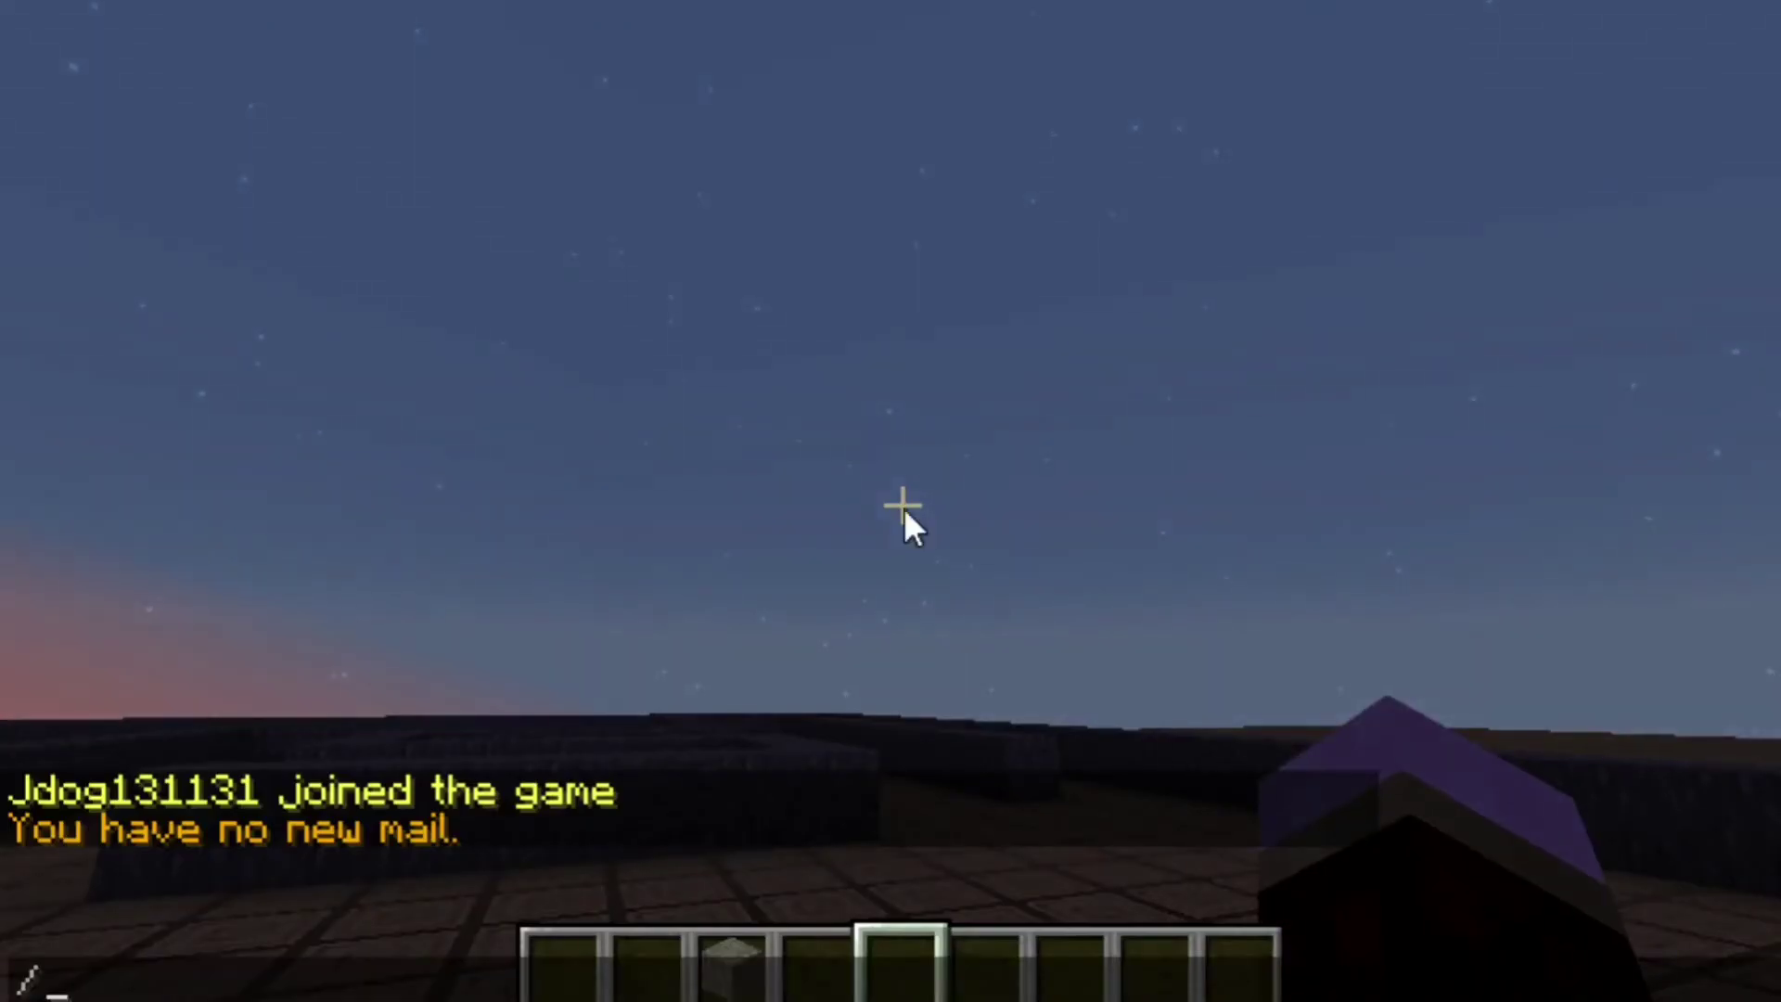
pyautogui.write('plugins')
pyautogui.press('Return')
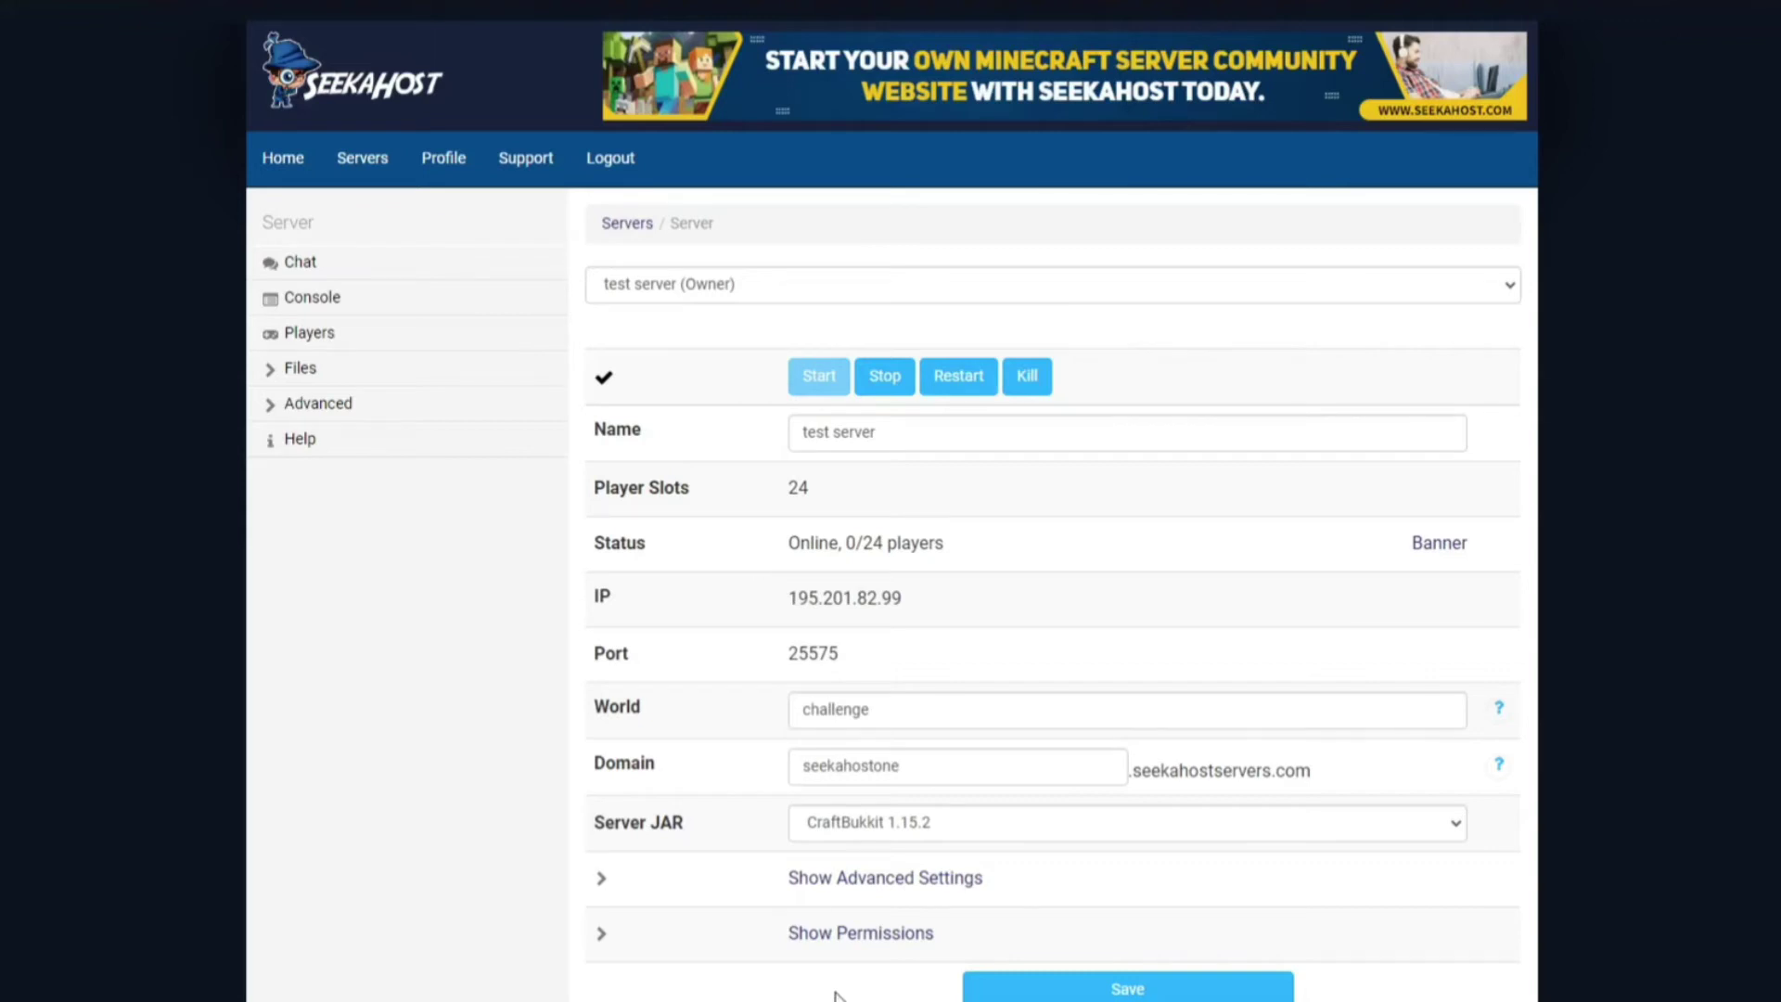
# Step: Return to the SeekaHost panel and open config.yml from the plugins/Essentials folder for editing through FTP file access
pyautogui.click(298, 371)
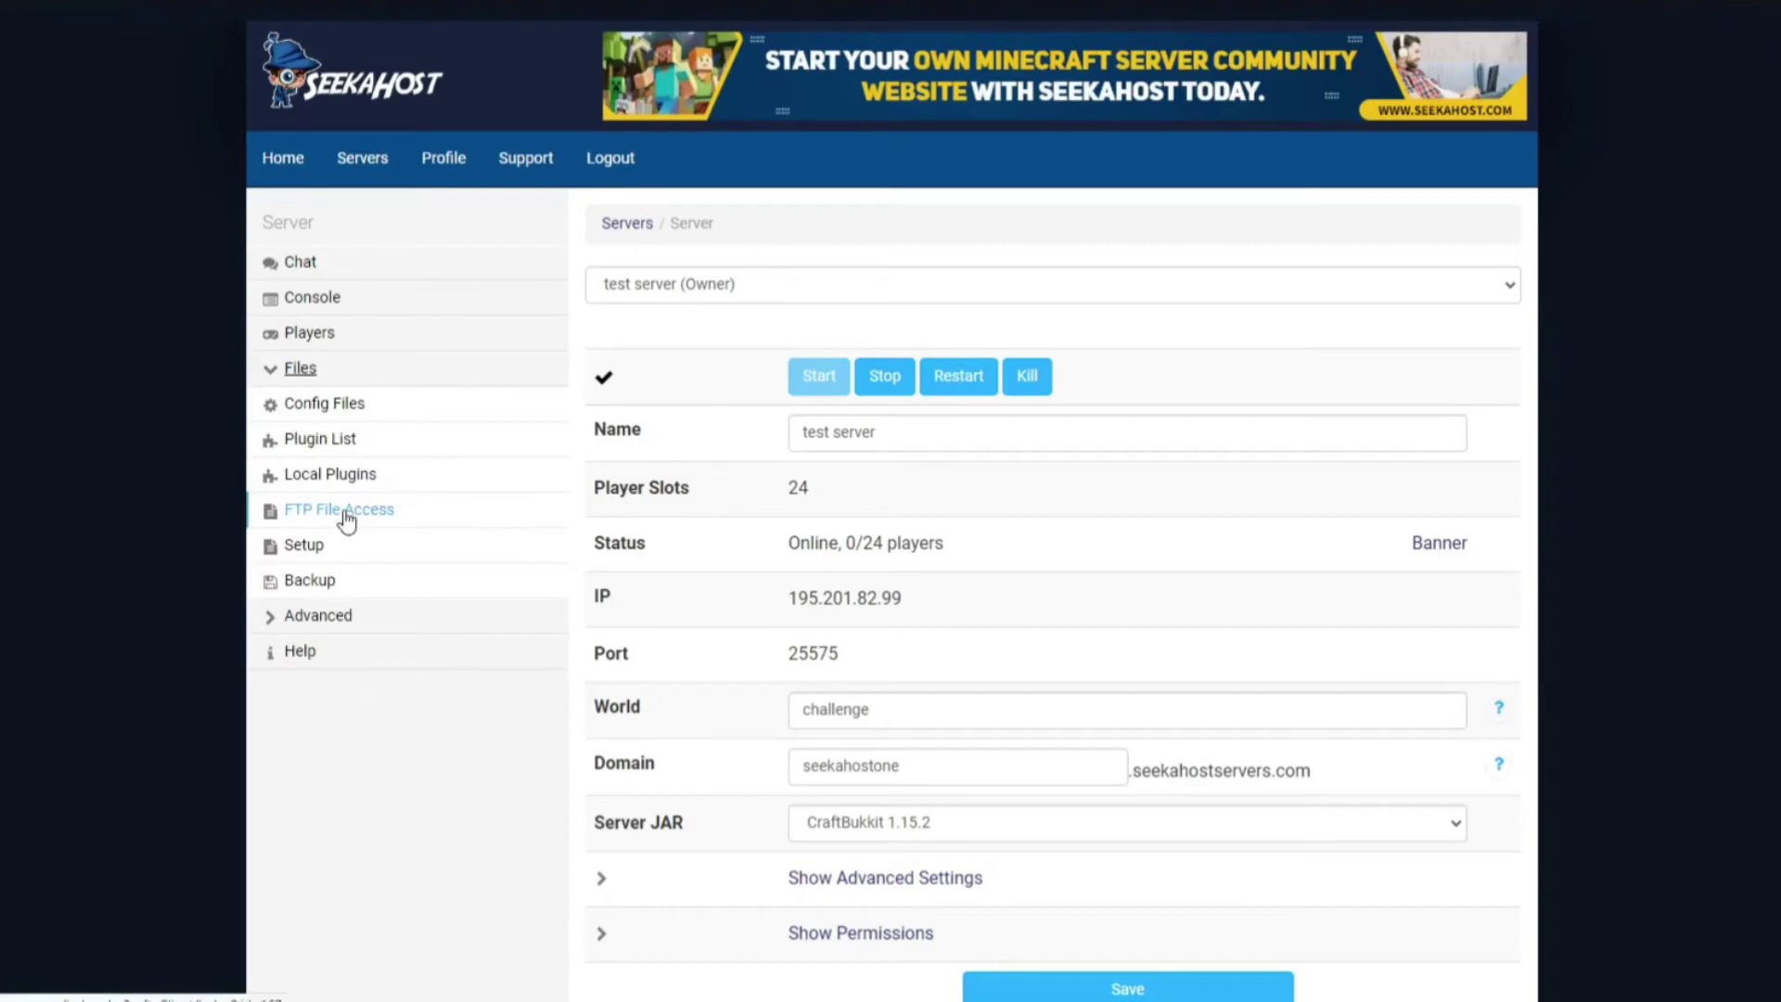
pyautogui.click(347, 512)
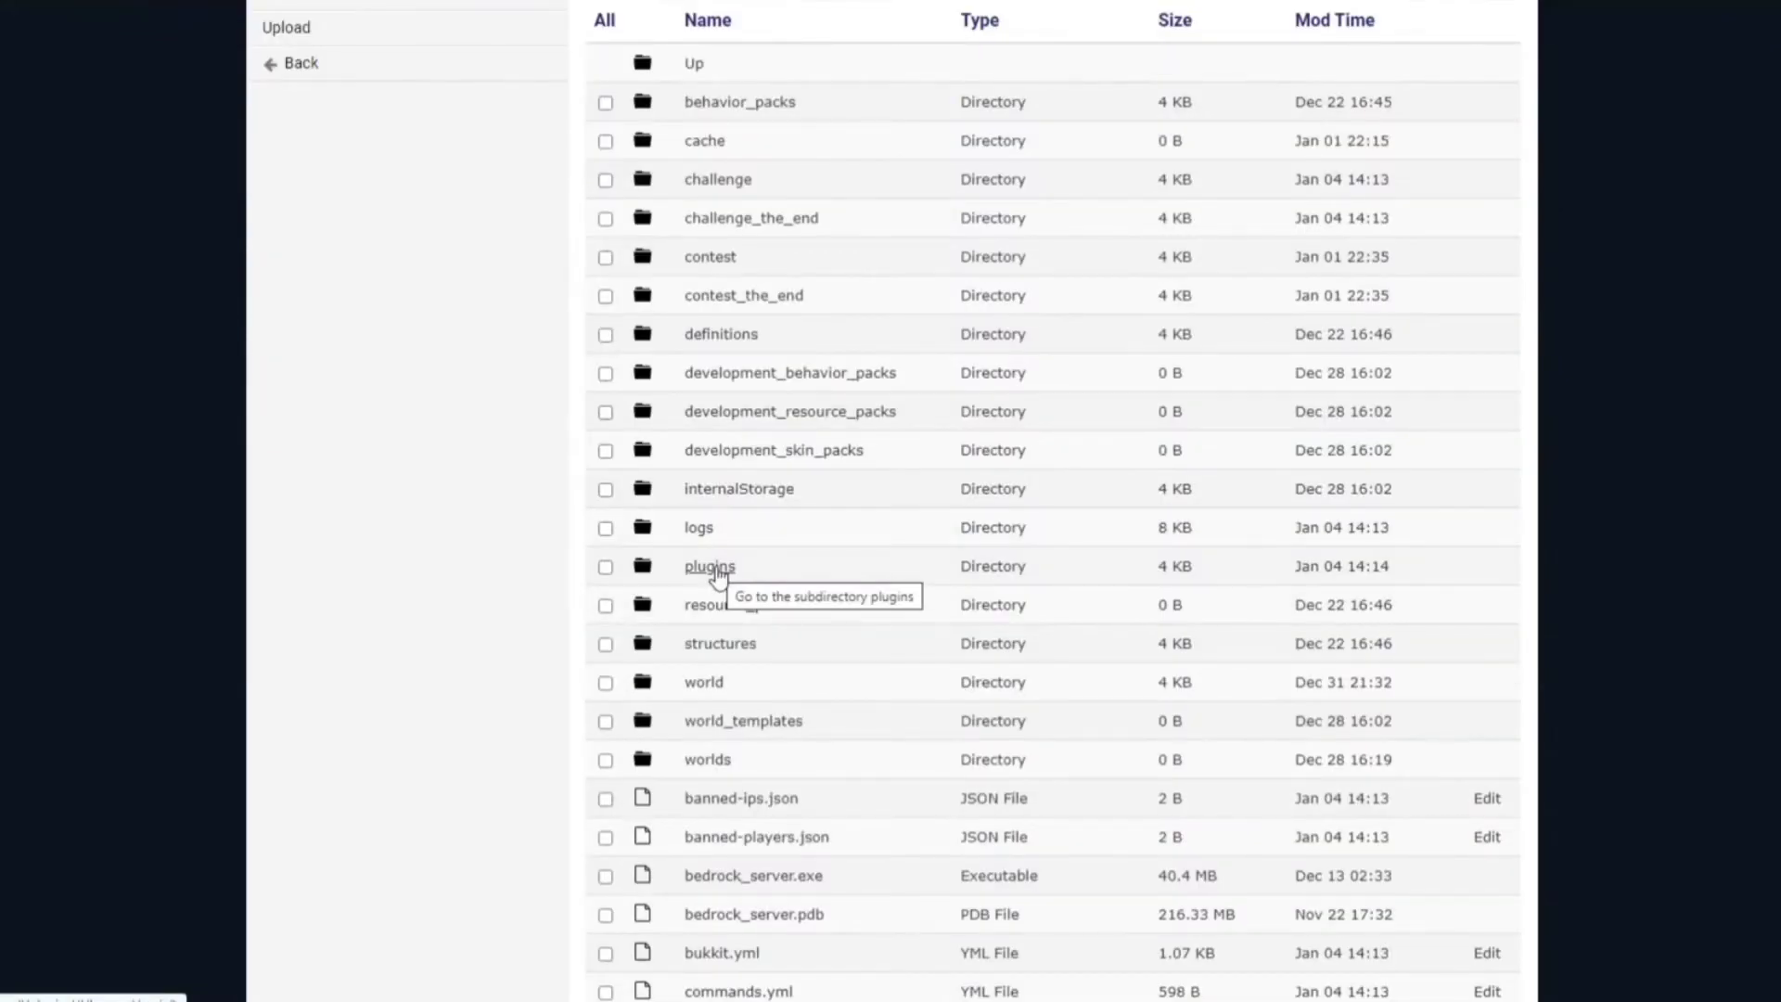
pyautogui.click(716, 567)
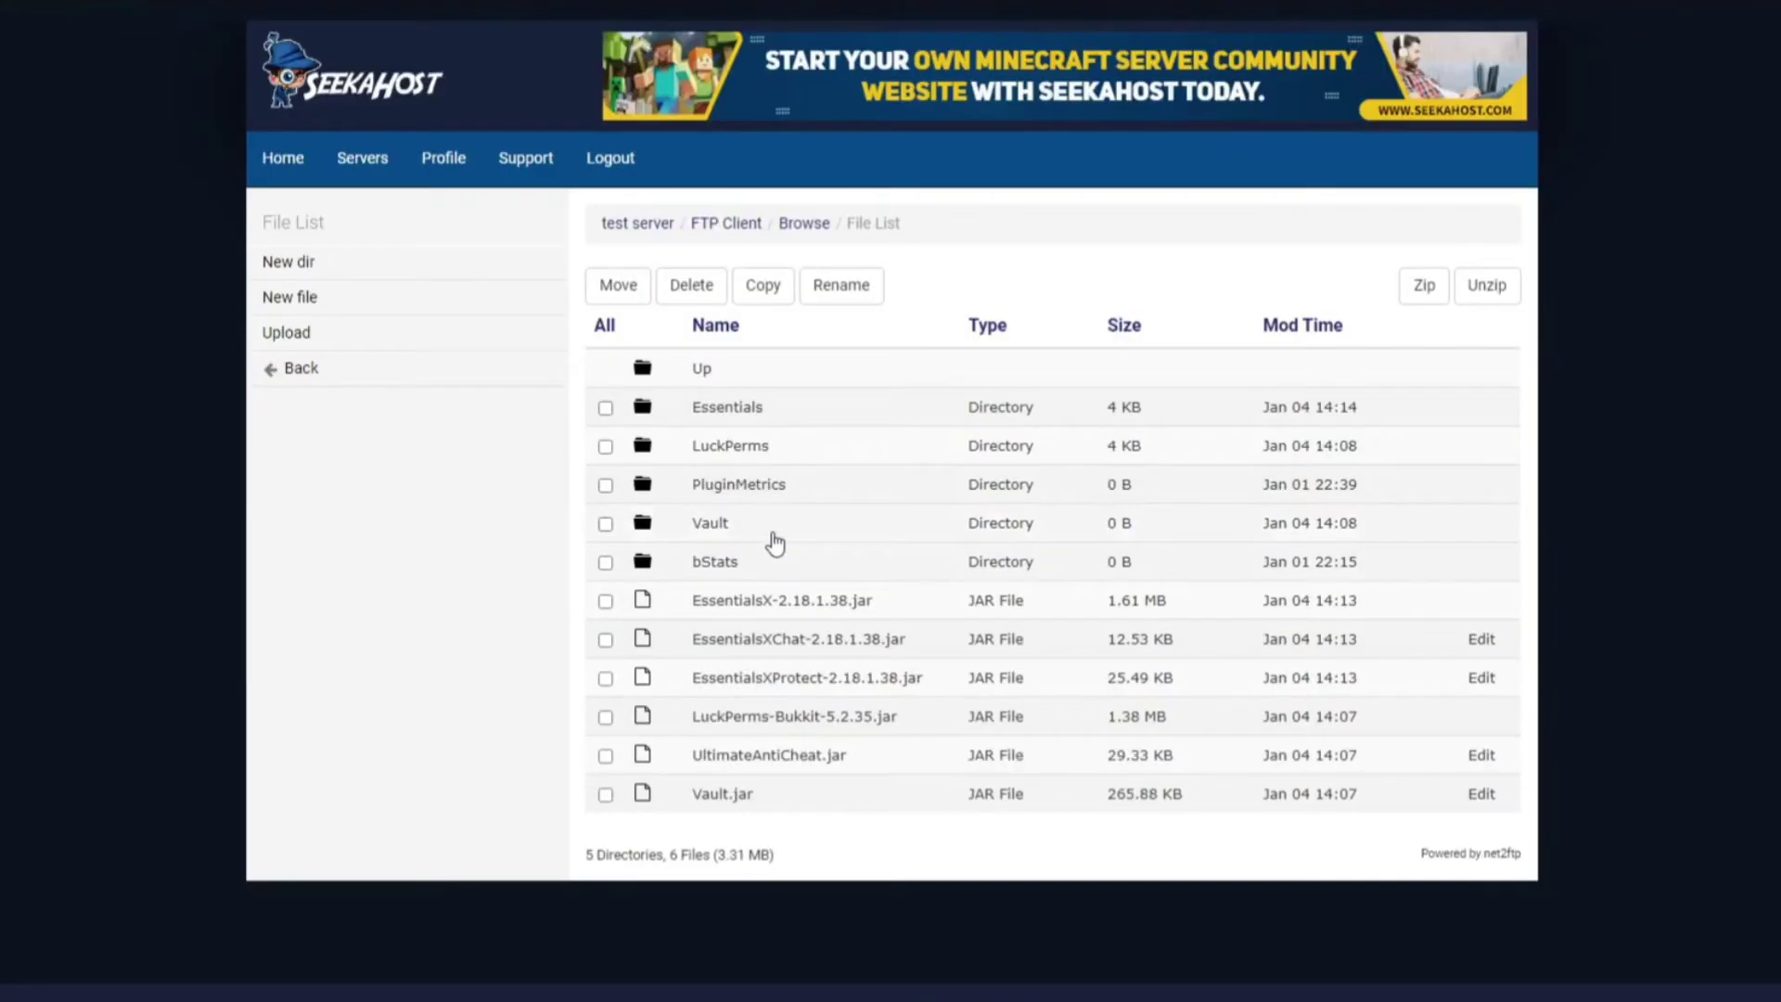
pyautogui.click(742, 420)
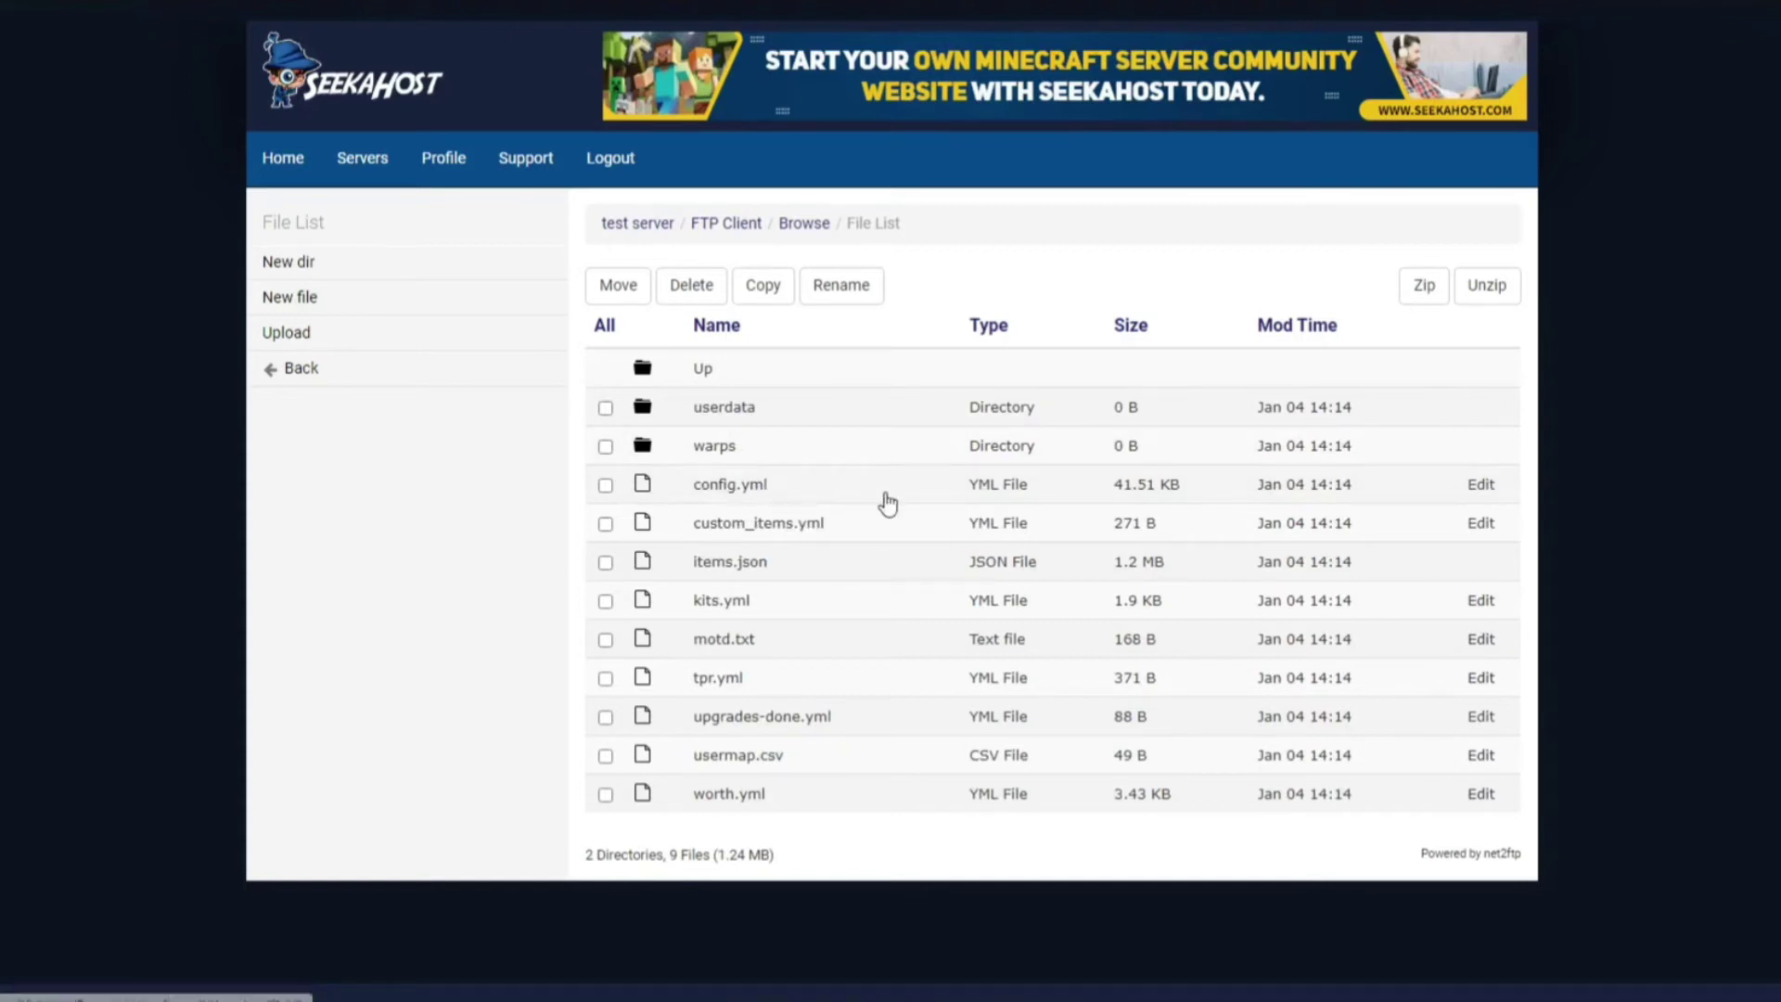
pyautogui.click(1481, 487)
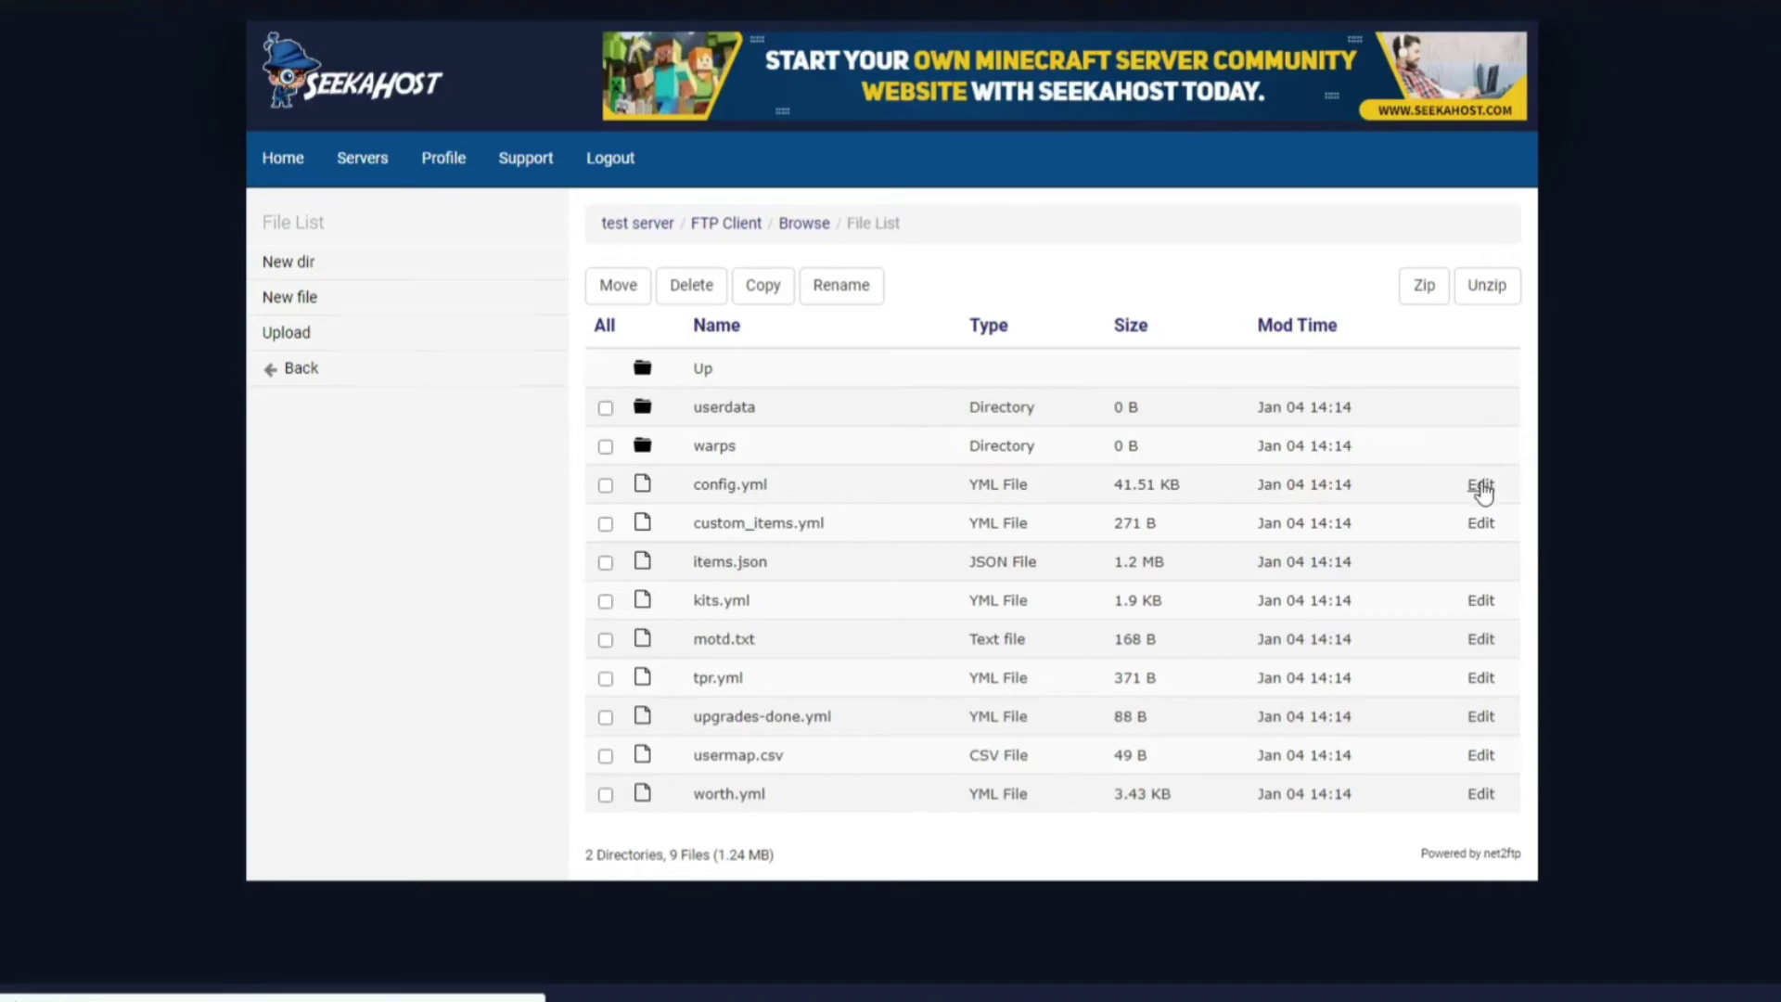
# Step: Examine the global nickname, display name, teleport and healing settings in the Essentials config.yml
pyautogui.scroll(-3, 1053, 603)
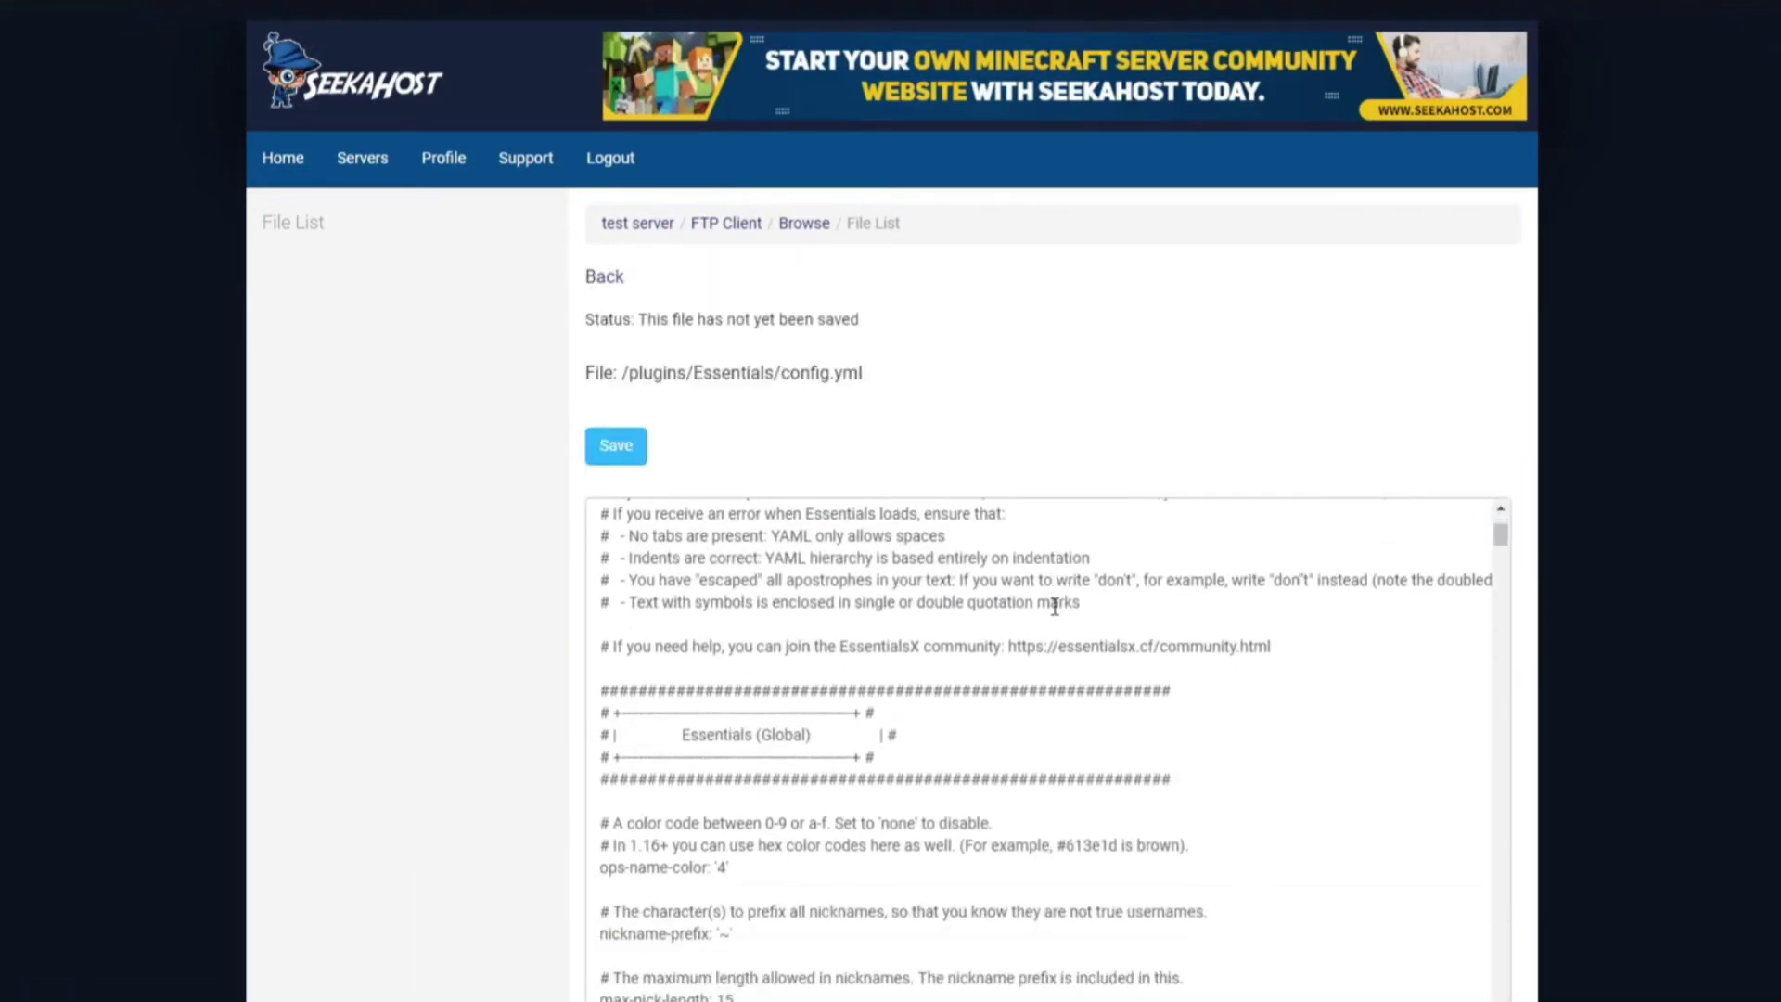
pyautogui.scroll(3, 1053, 603)
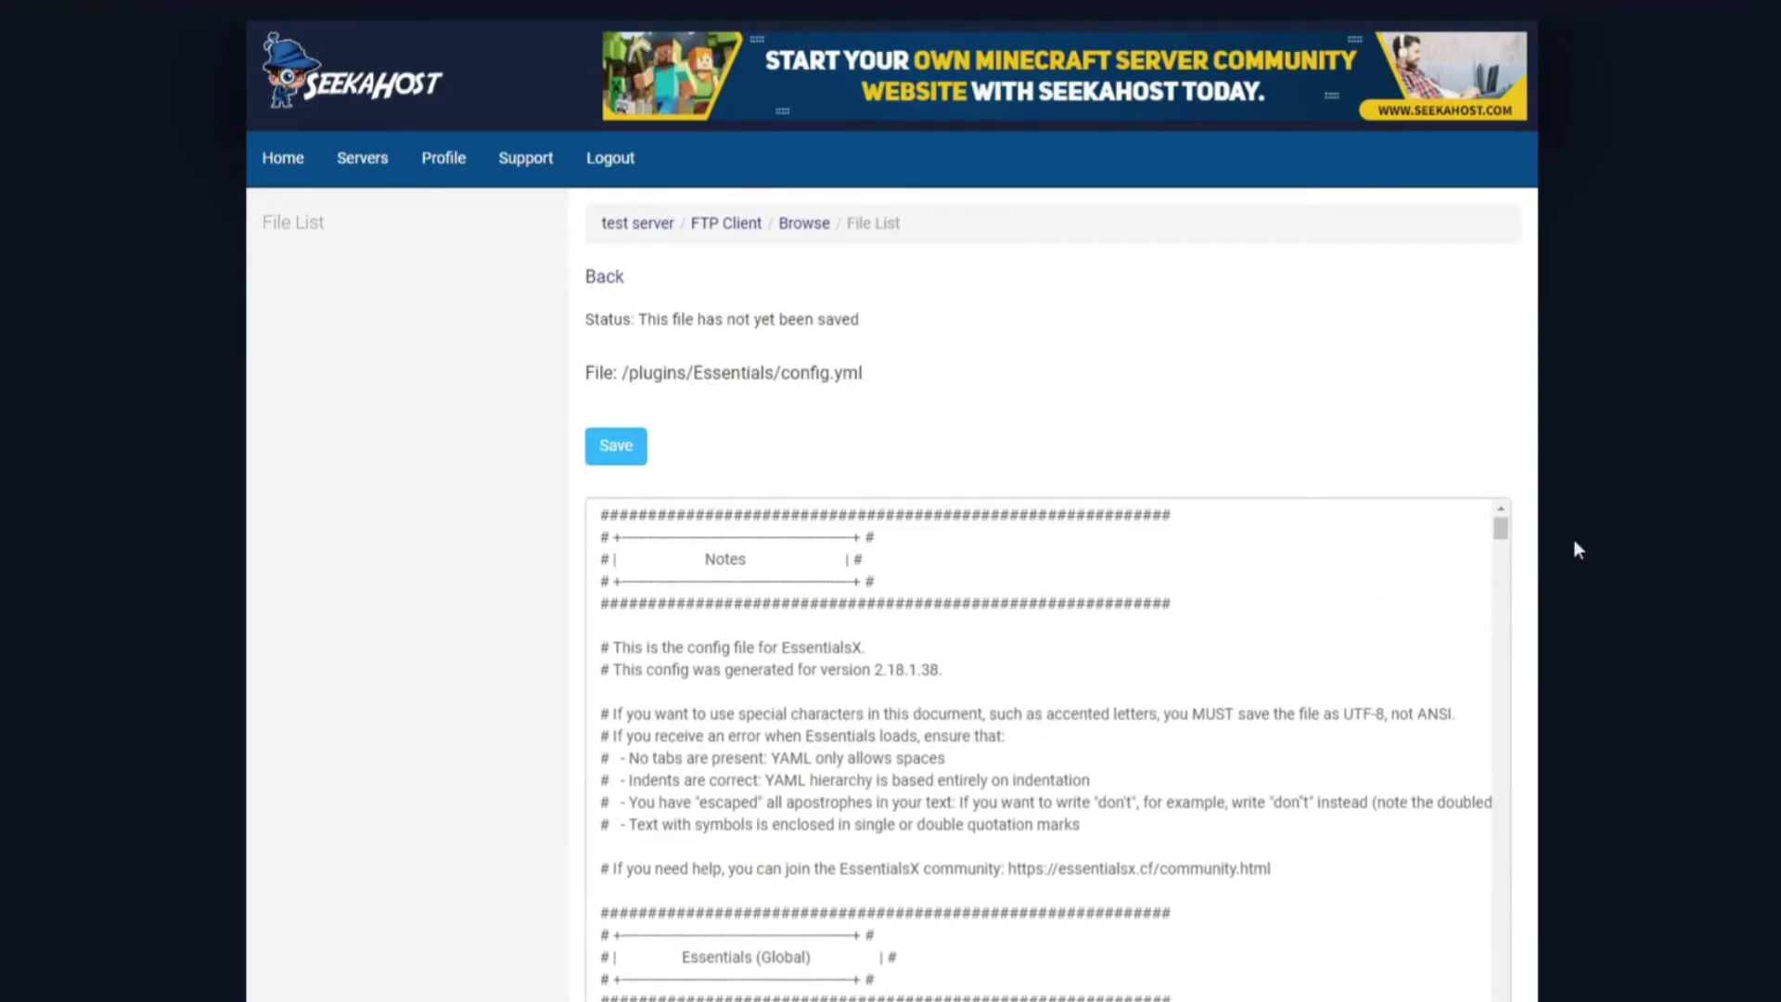
pyautogui.scroll(-2, 1636, 478)
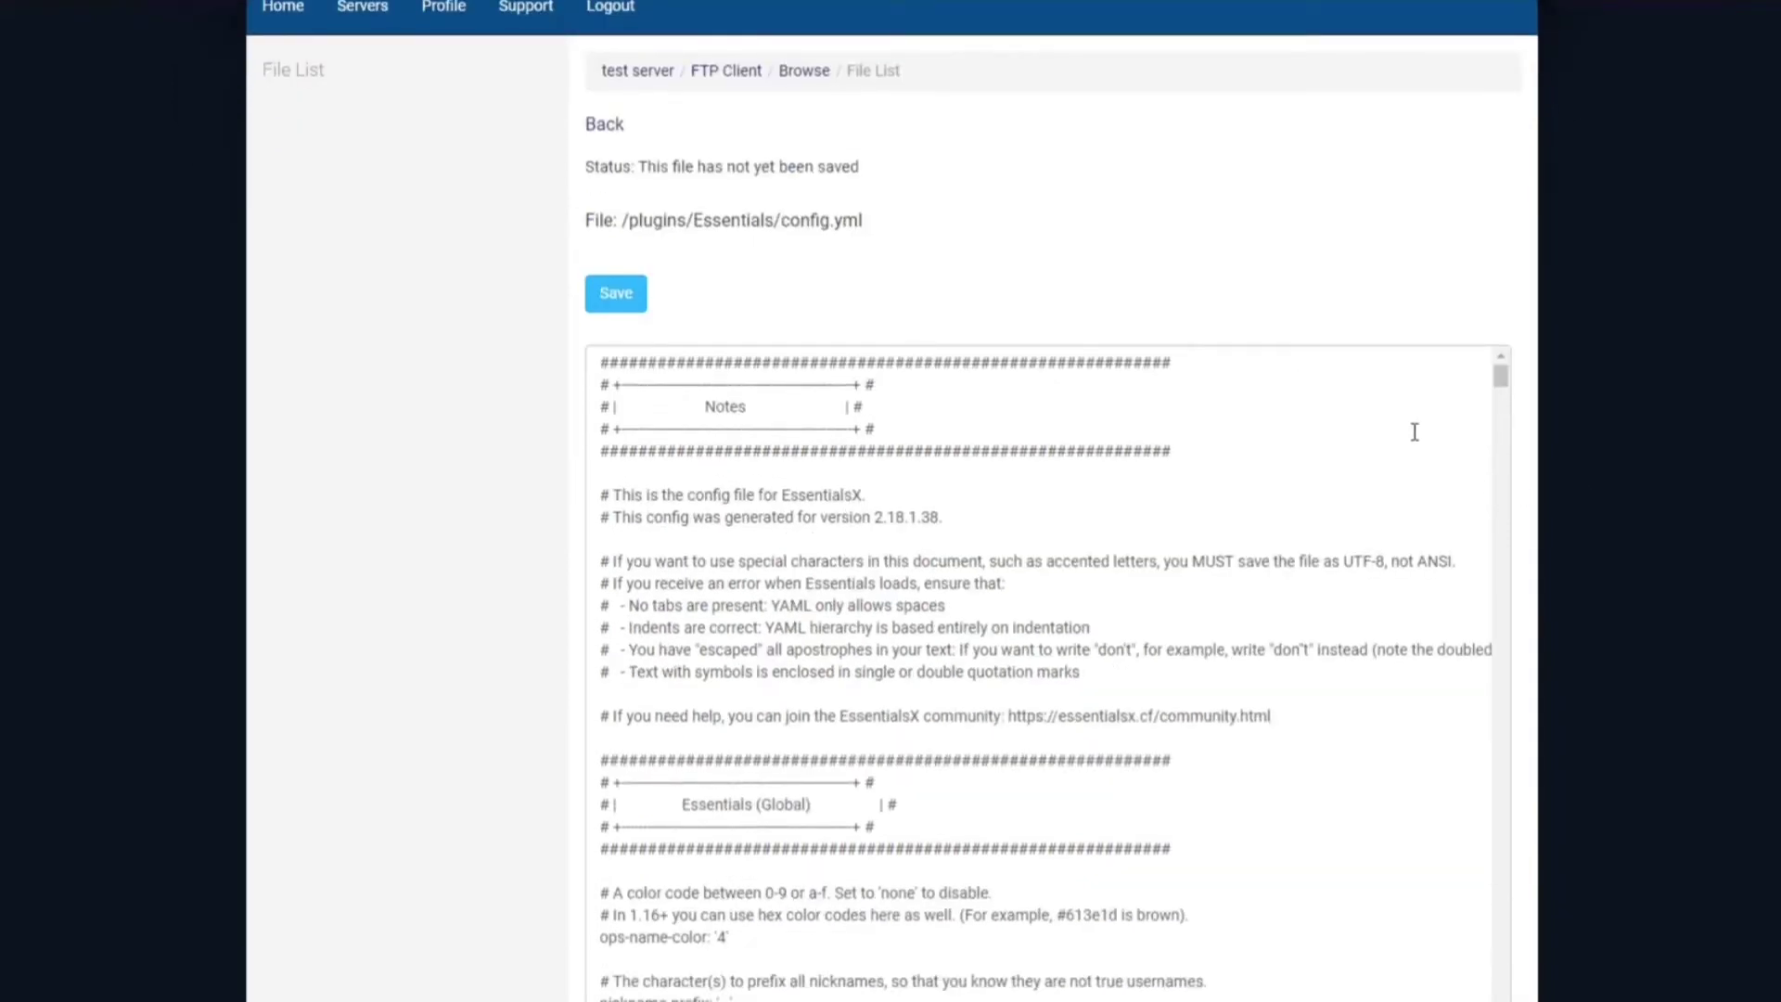
pyautogui.scroll(-3, 835, 491)
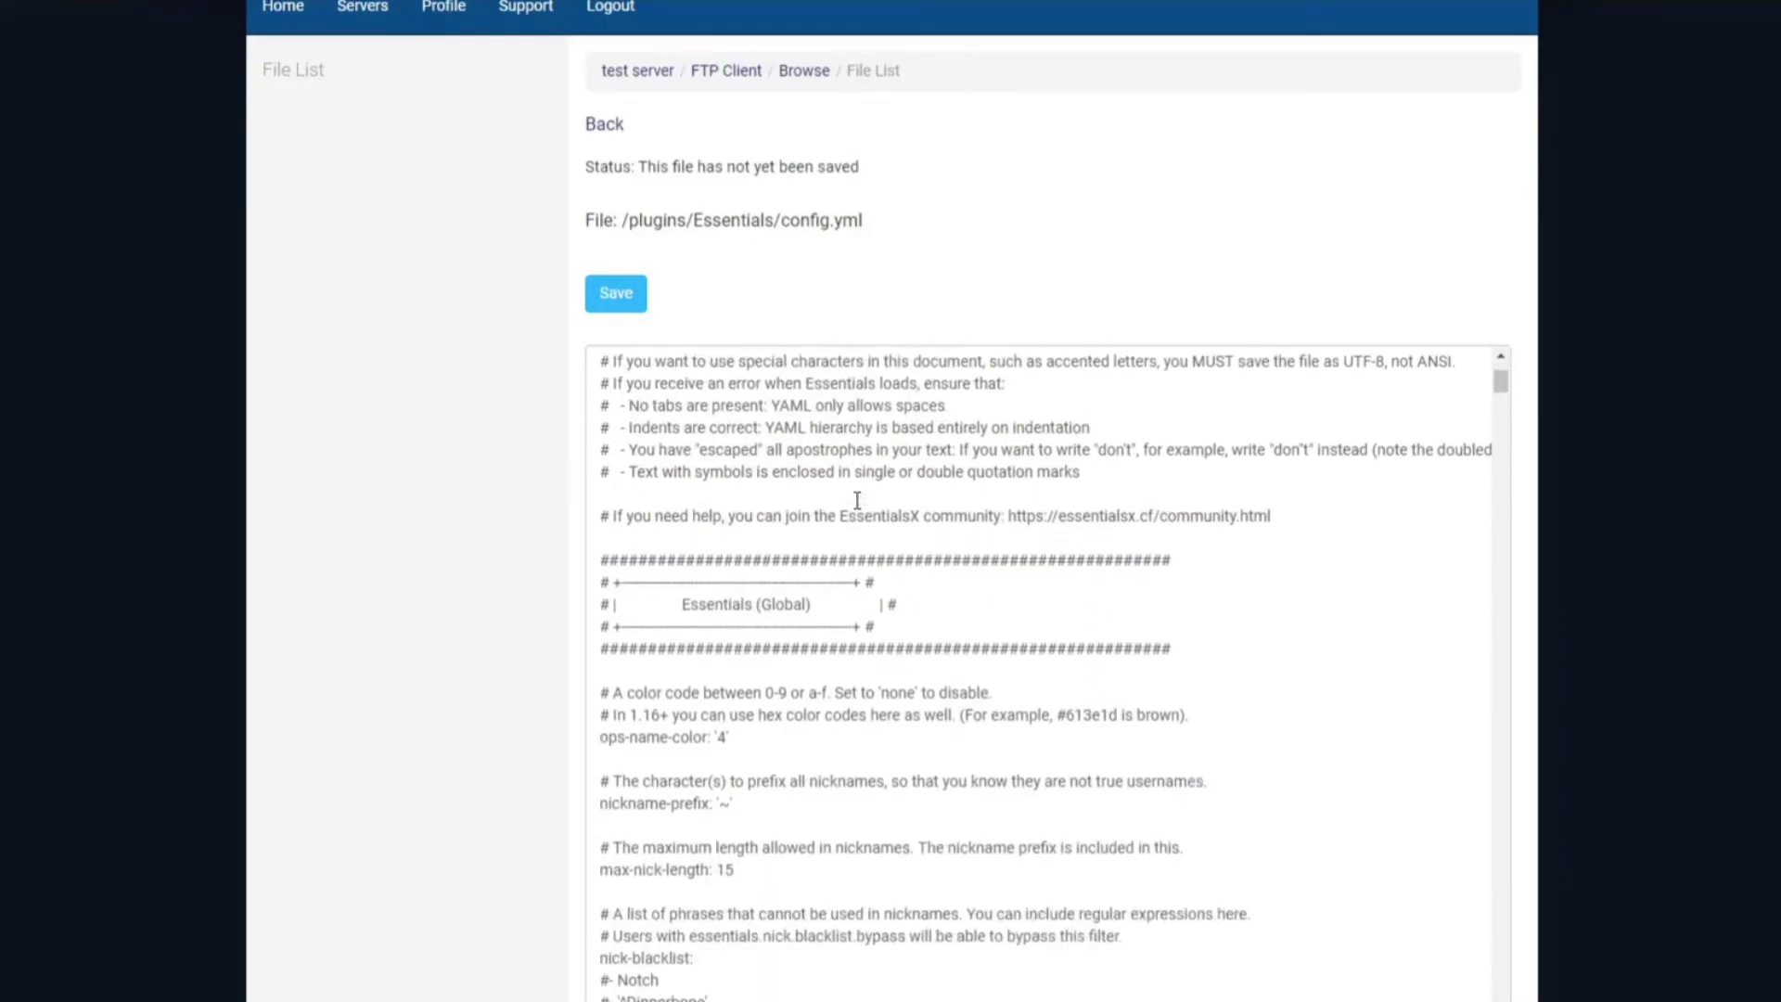
pyautogui.scroll(-3, 899, 536)
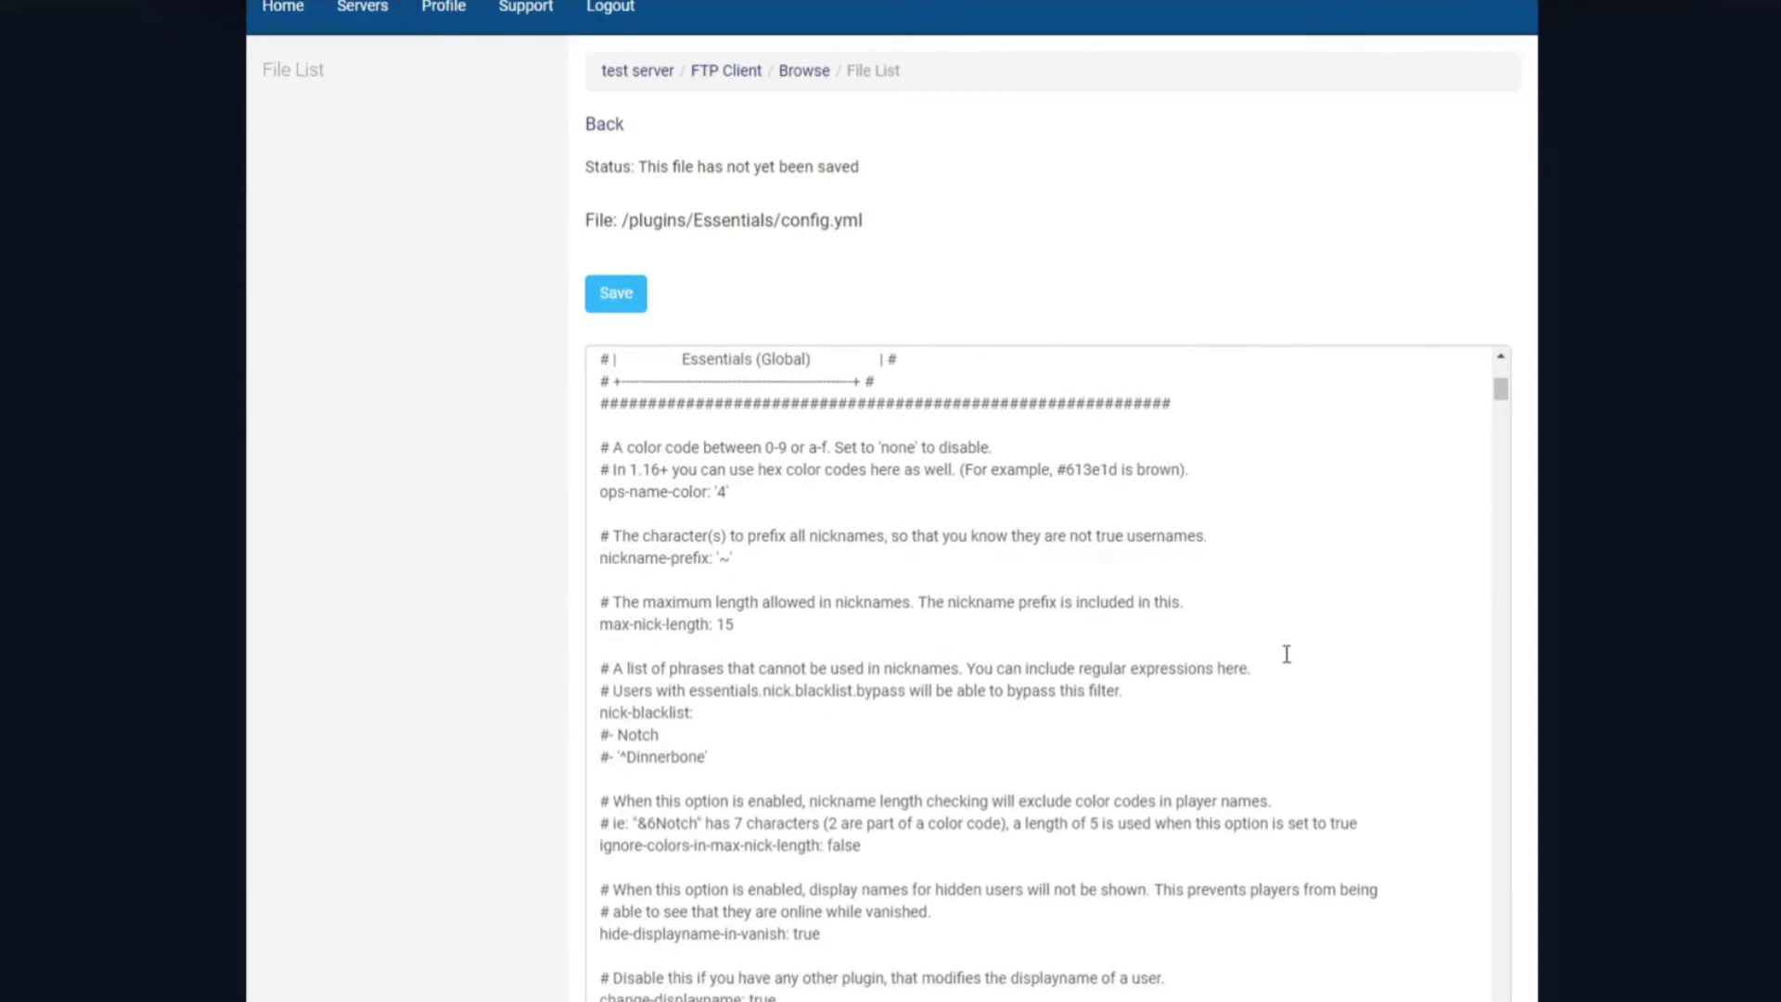
pyautogui.scroll(-2, 1069, 597)
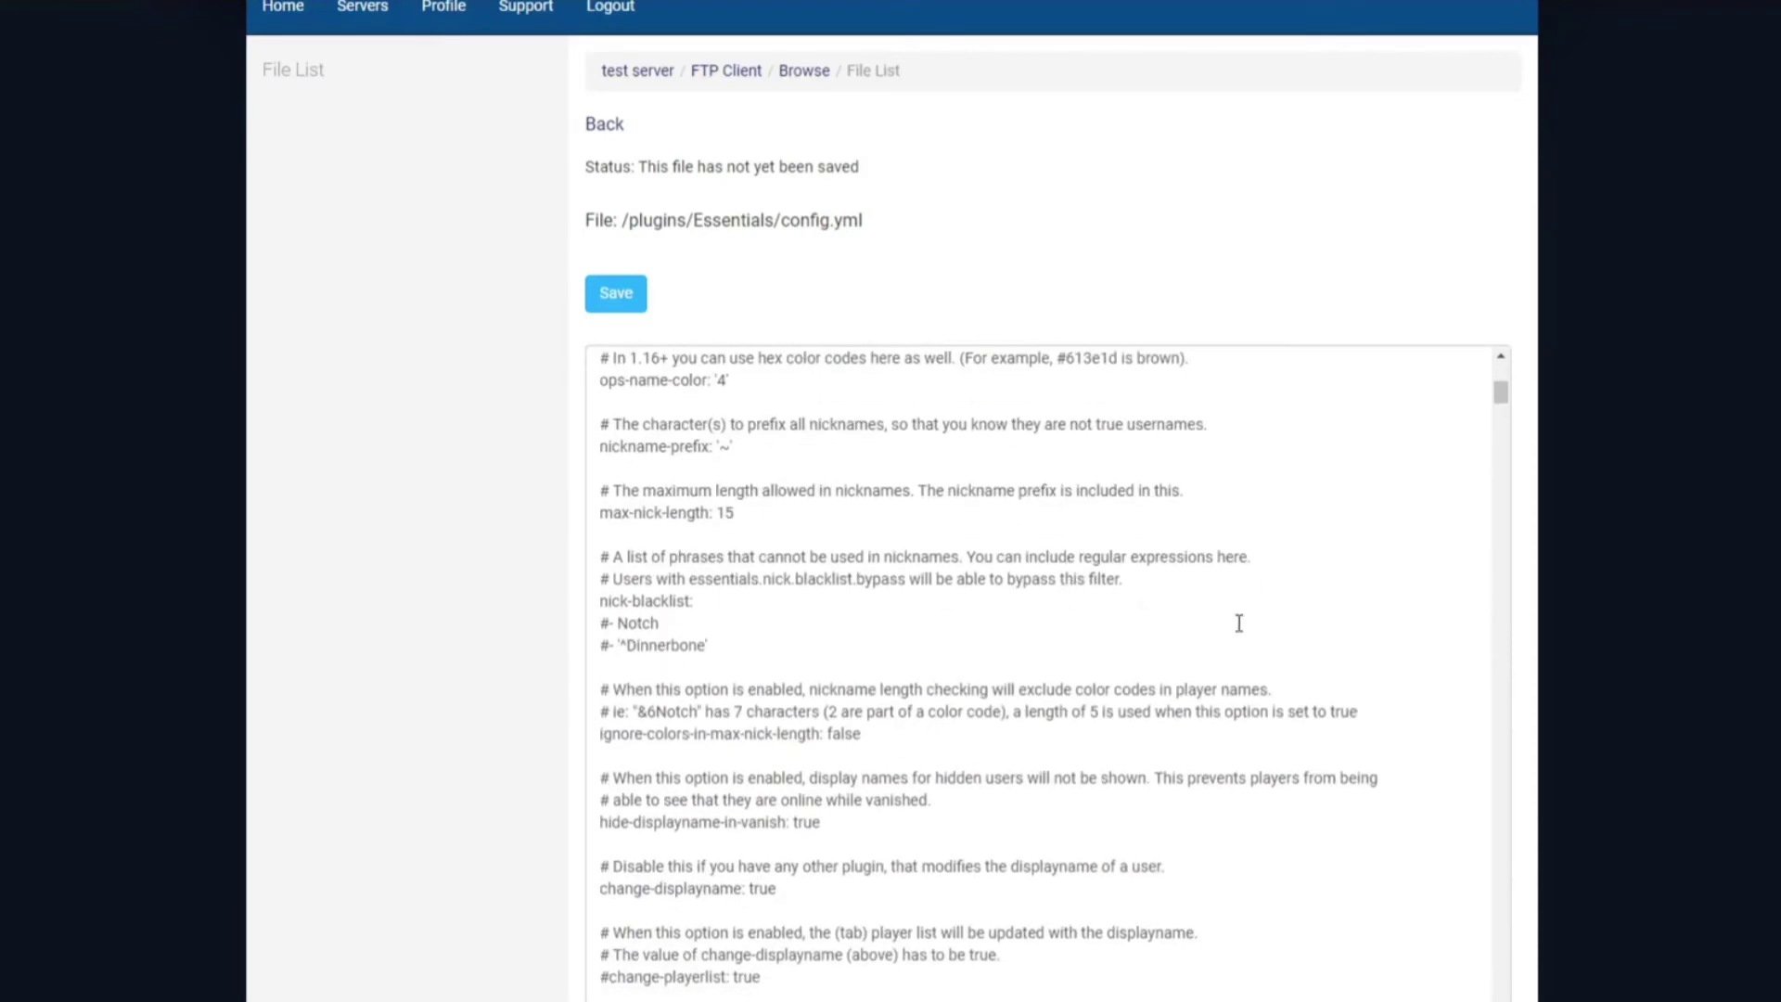
pyautogui.scroll(-2, 1280, 642)
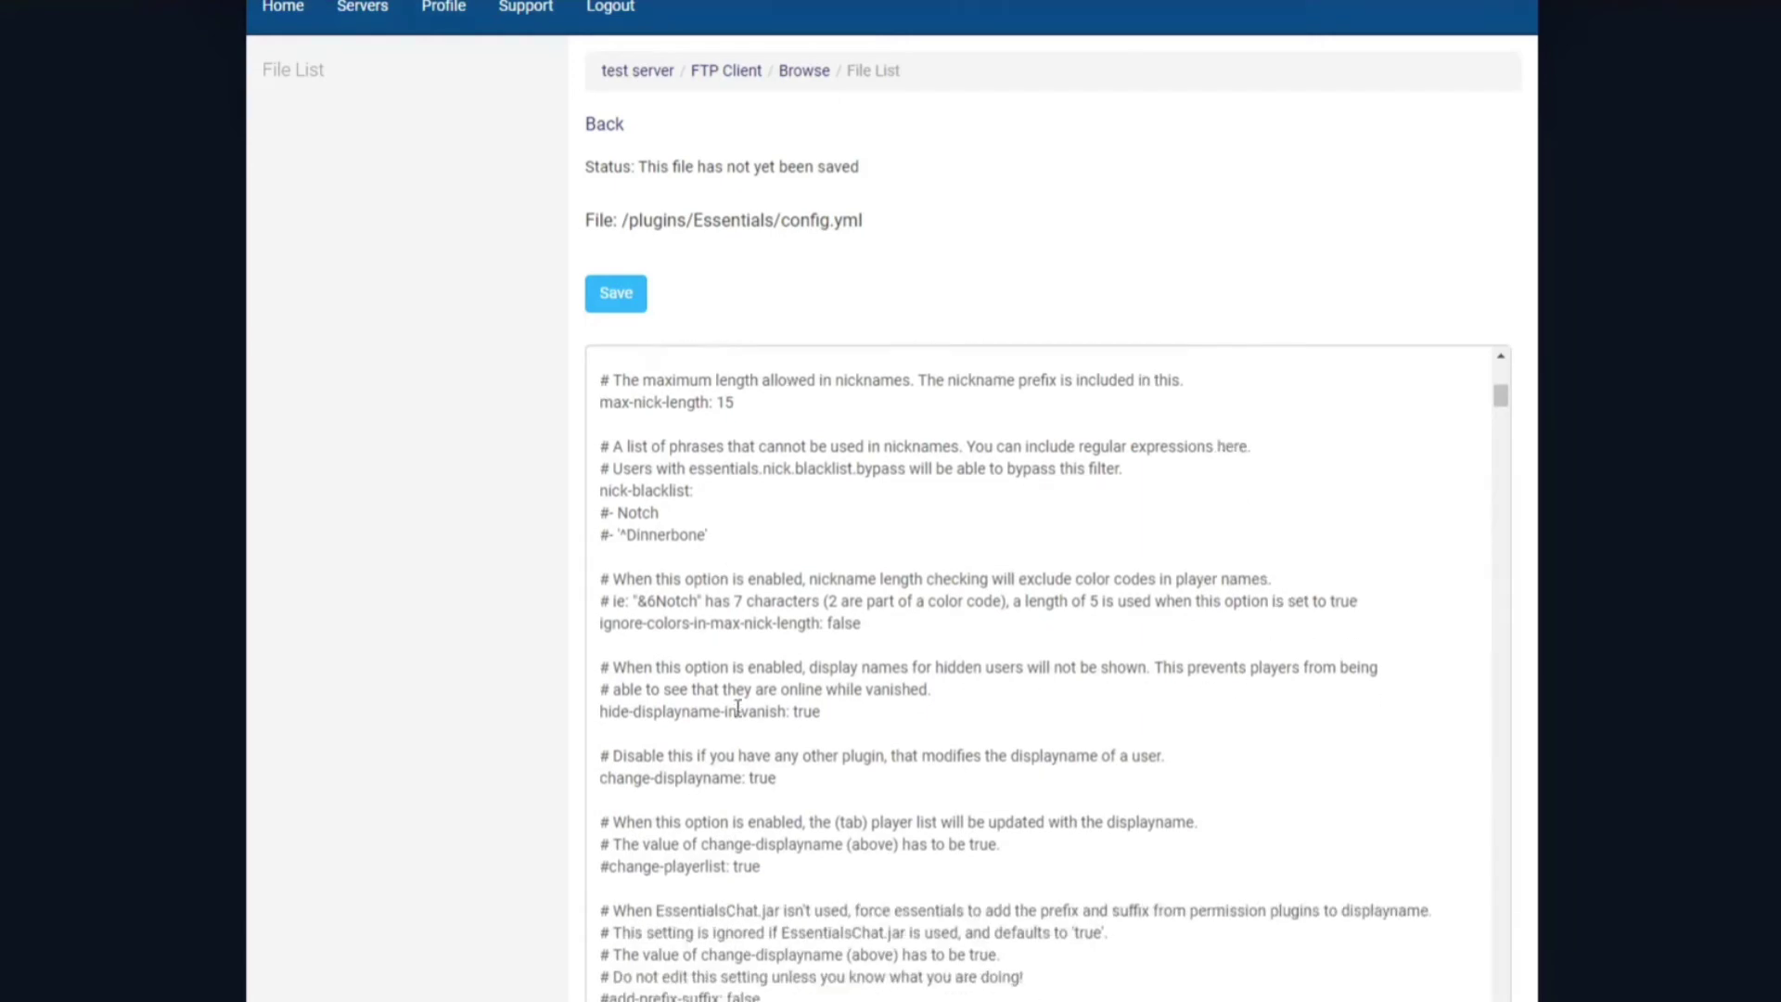
pyautogui.scroll(-8, 999, 636)
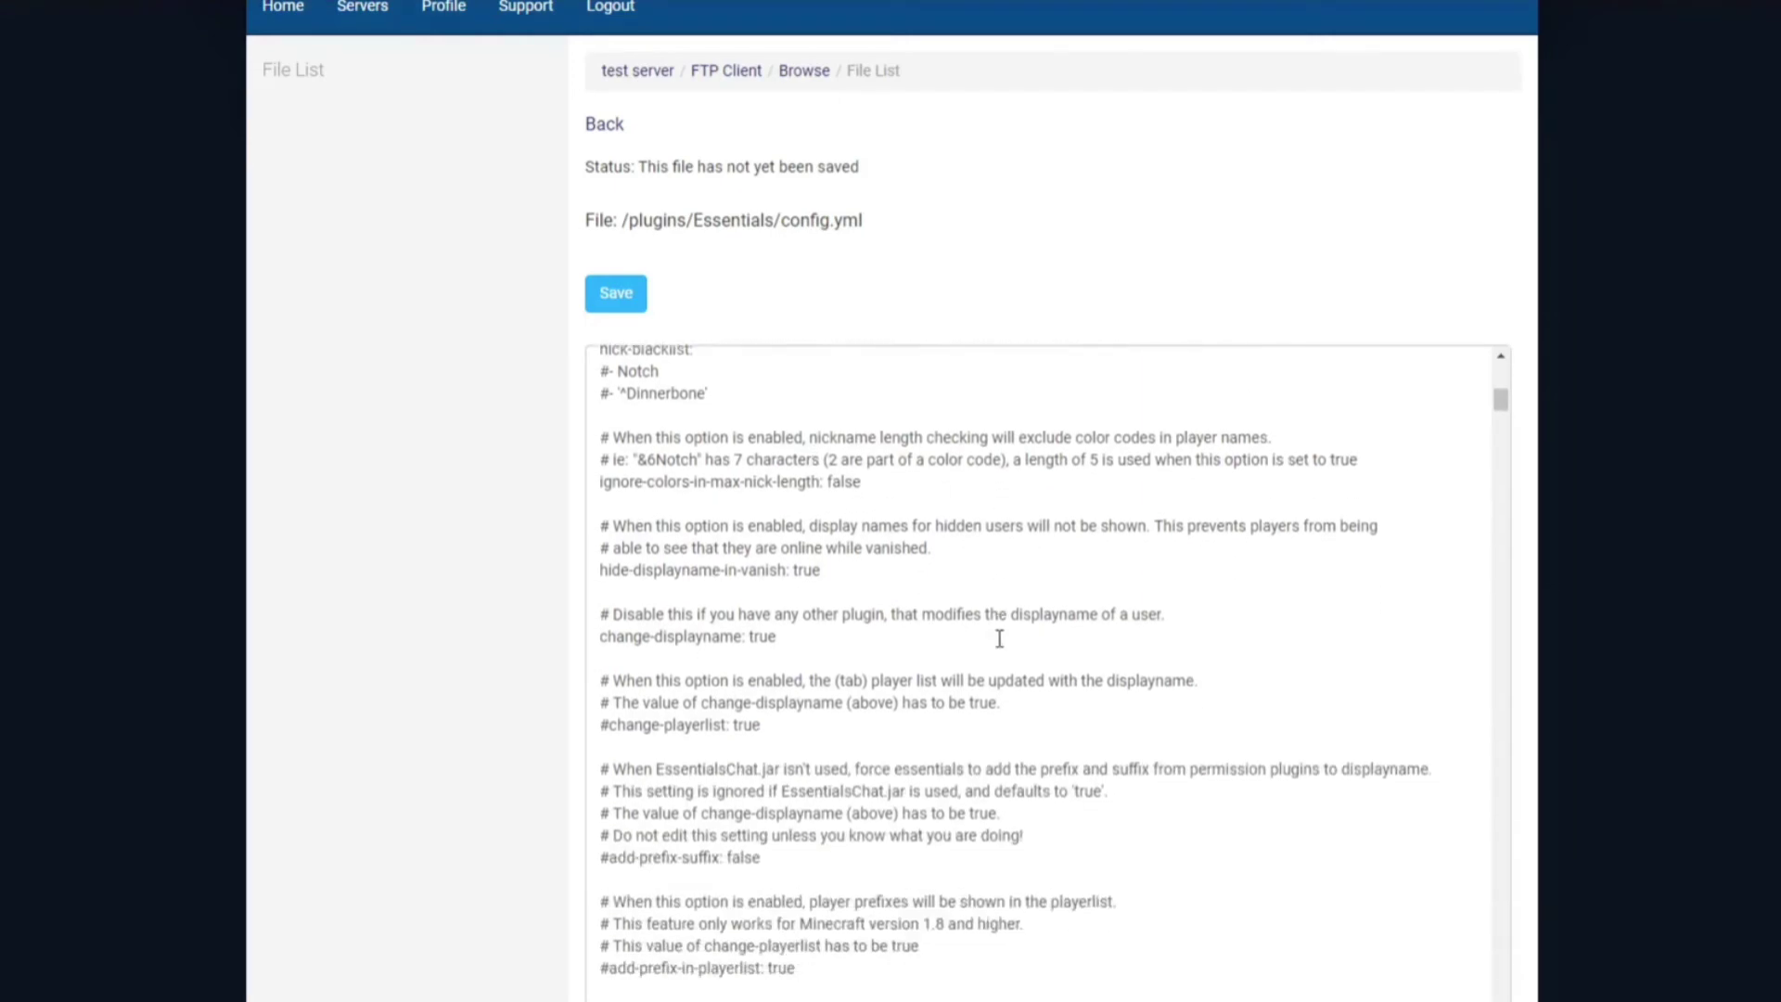
pyautogui.scroll(-8, 998, 638)
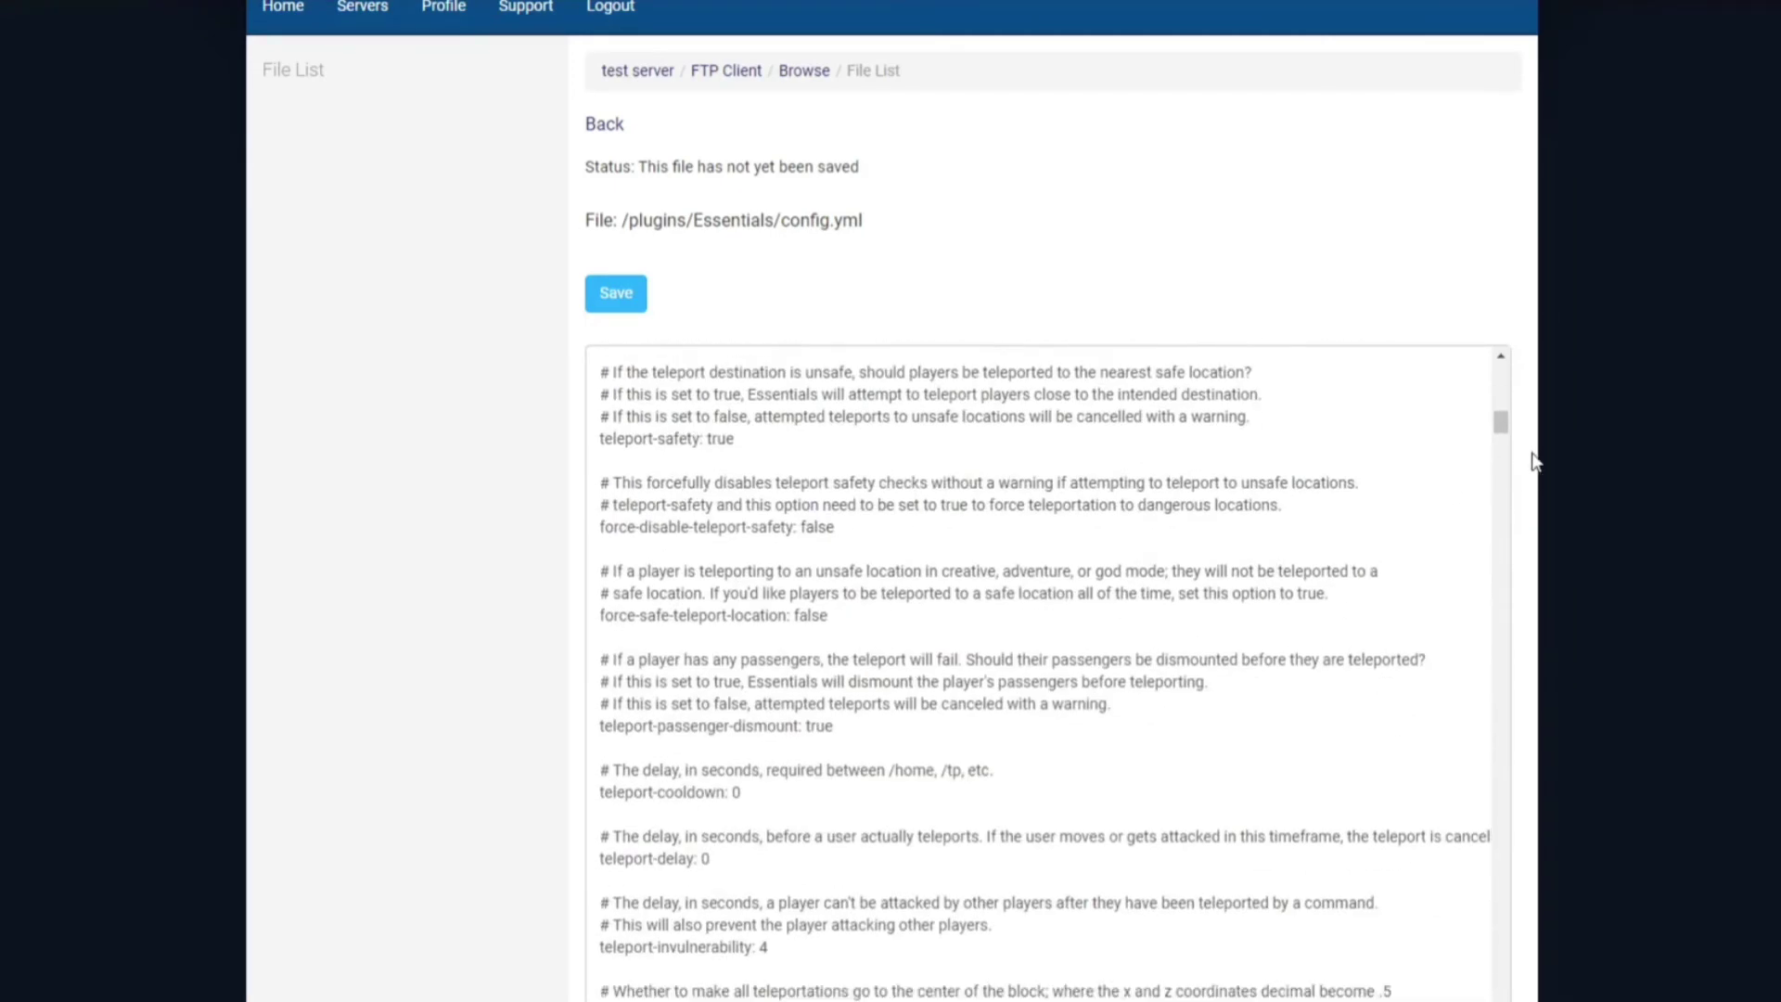
pyautogui.scroll(-10, 841, 657)
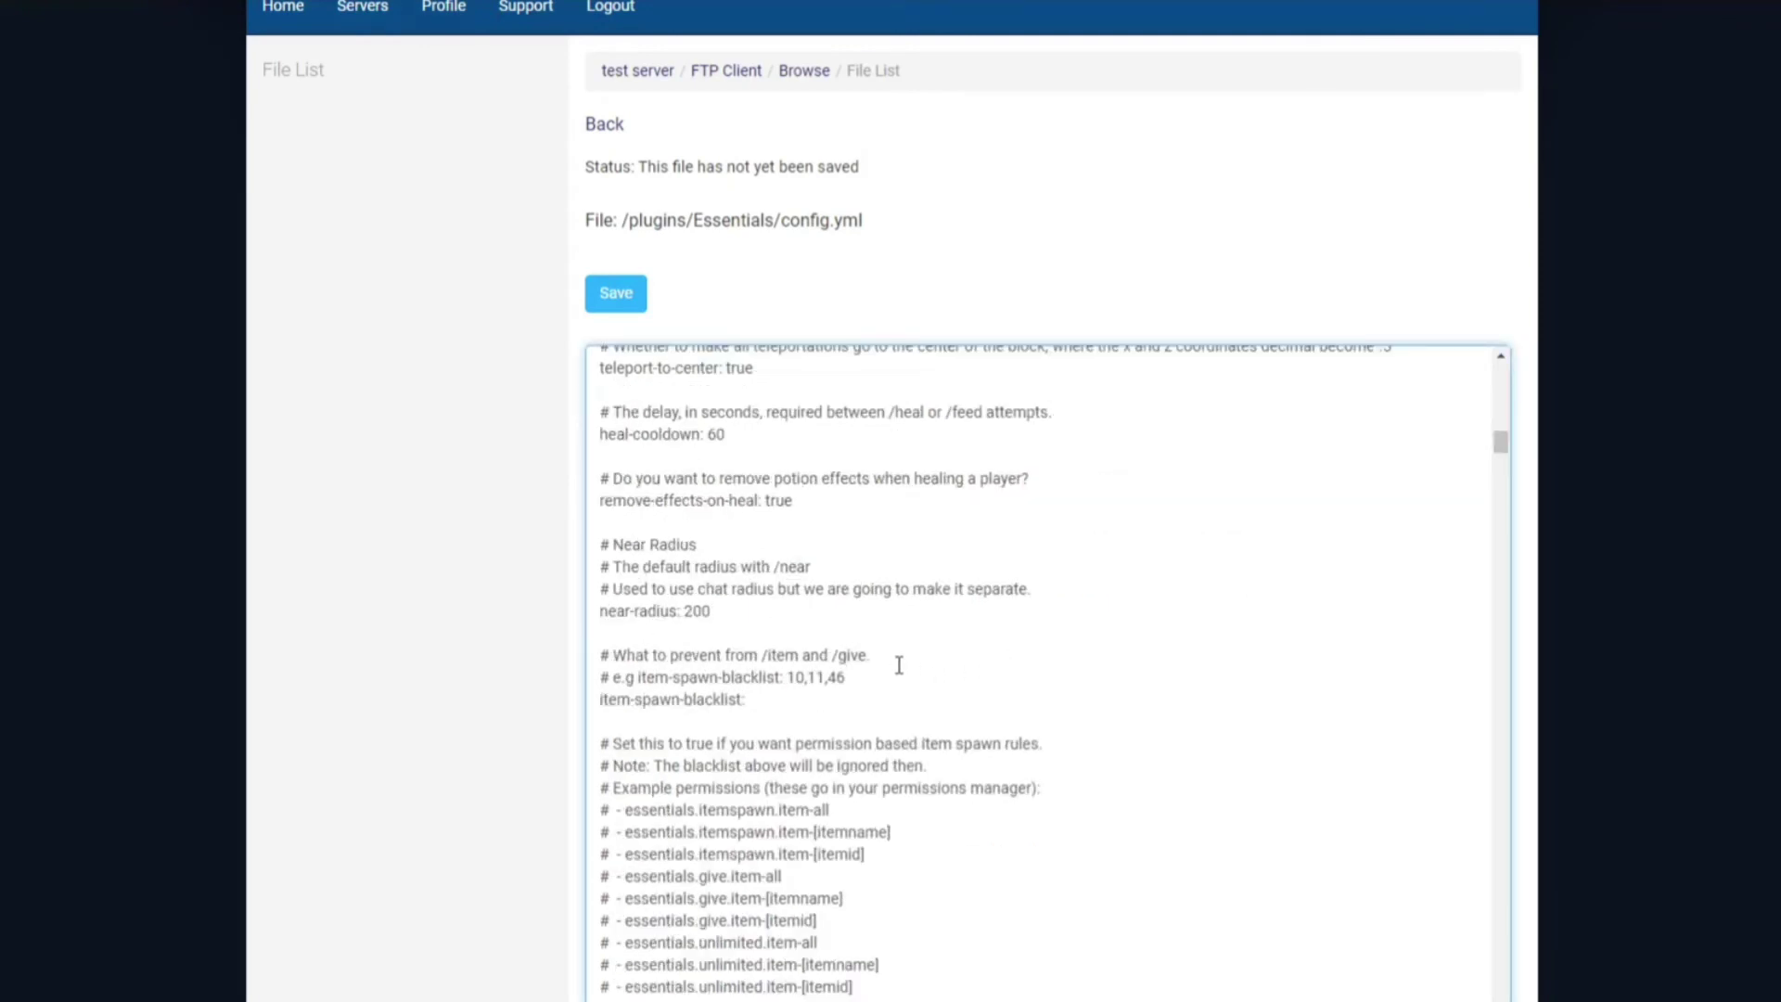
# Step: Review the mute-commands, player-commands, backup, /list grouping and AFK settings in the Essentials config.yml
pyautogui.scroll(-10, 973, 621)
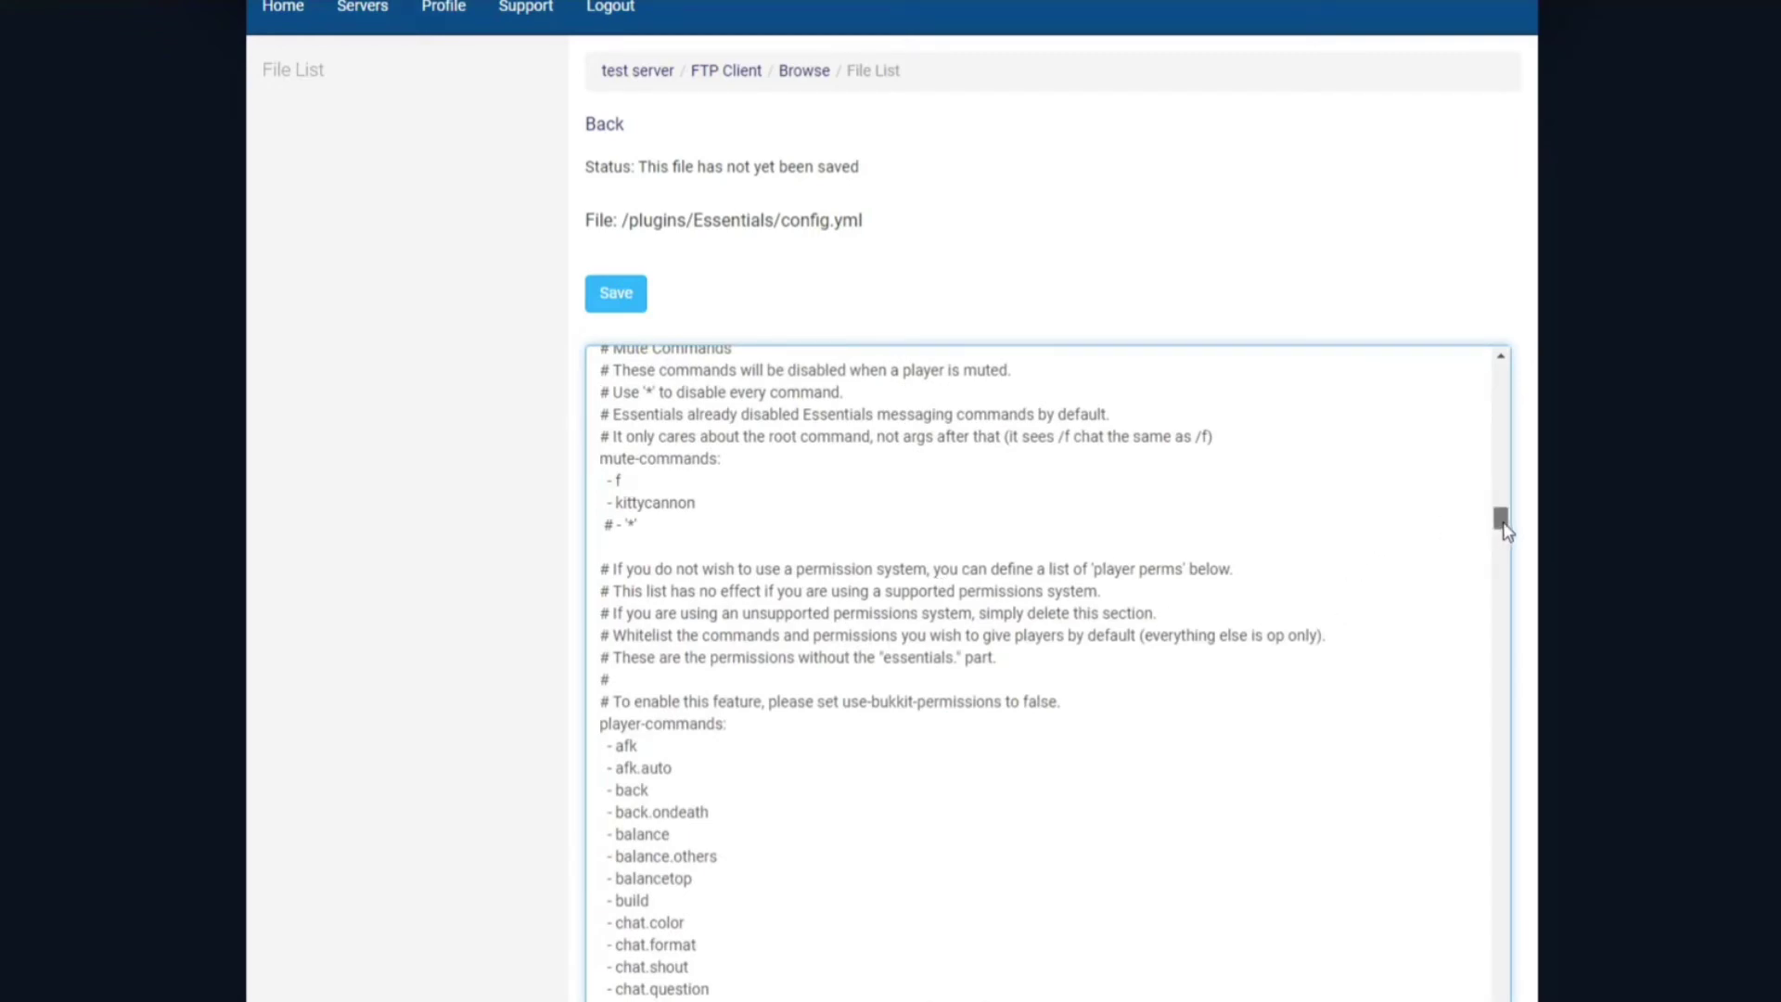
pyautogui.moveTo(1504, 531)
pyautogui.mouseDown()
pyautogui.moveTo(1504, 576)
pyautogui.moveTo(1515, 532)
pyautogui.mouseUp()
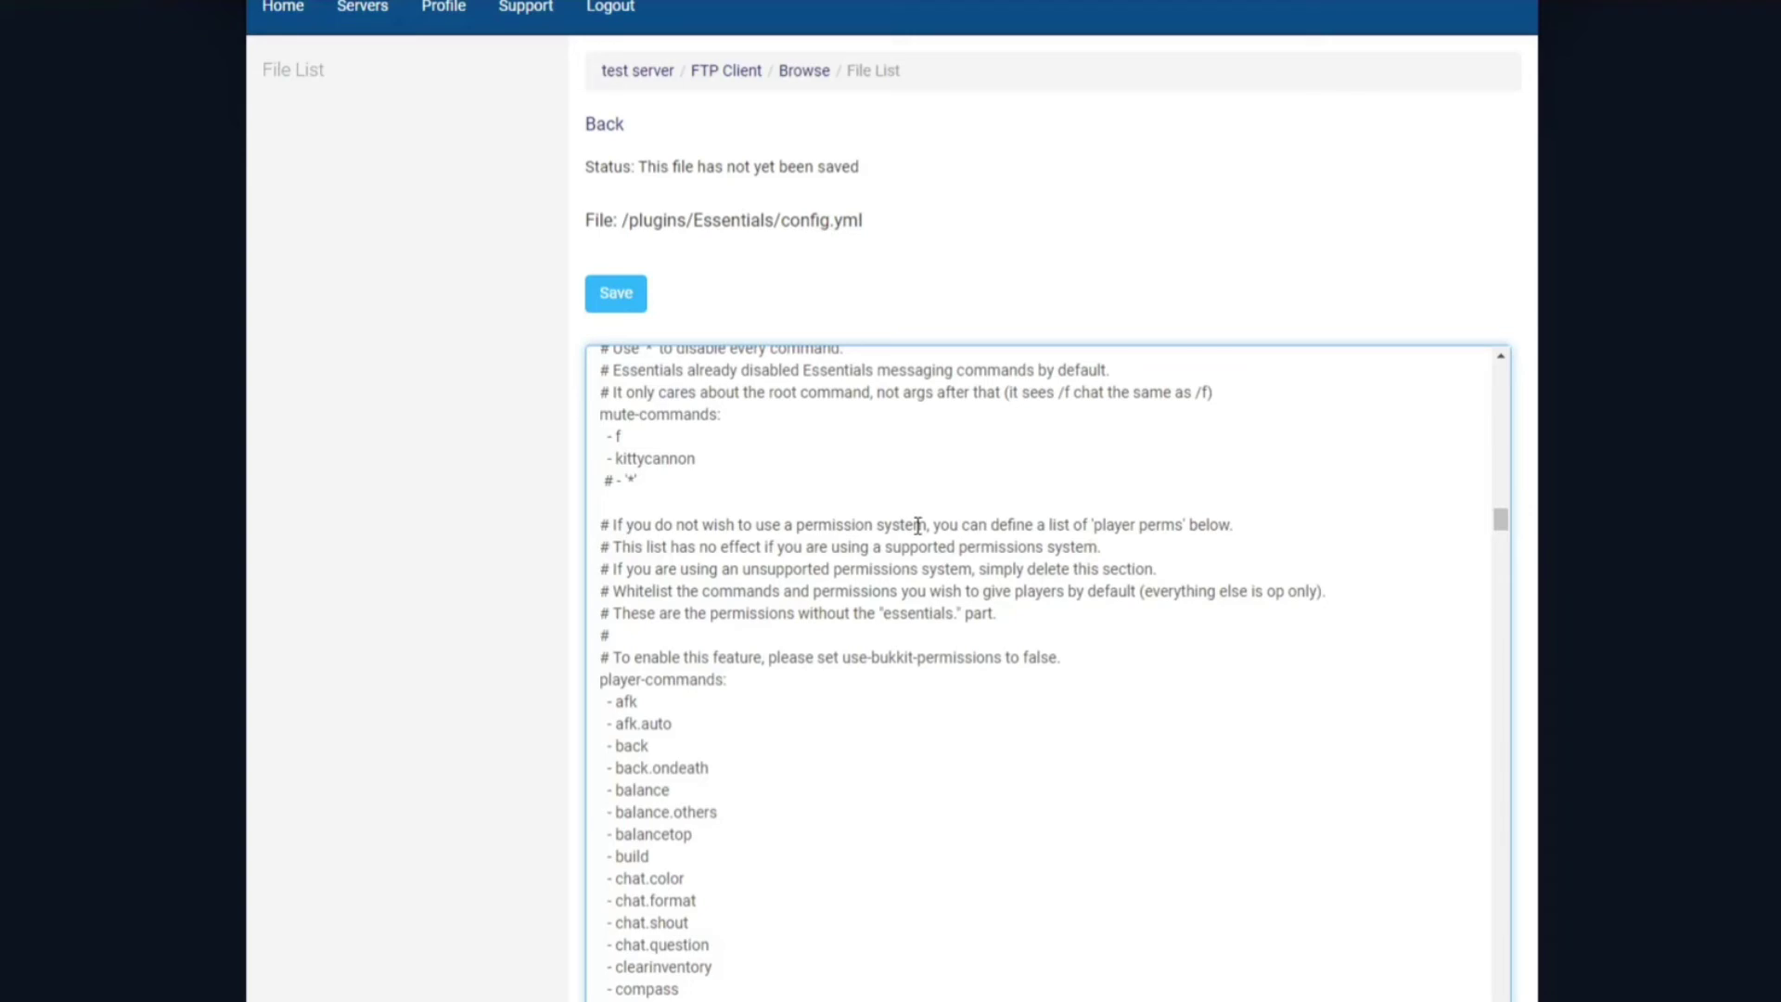
pyautogui.scroll(-6, 680, 770)
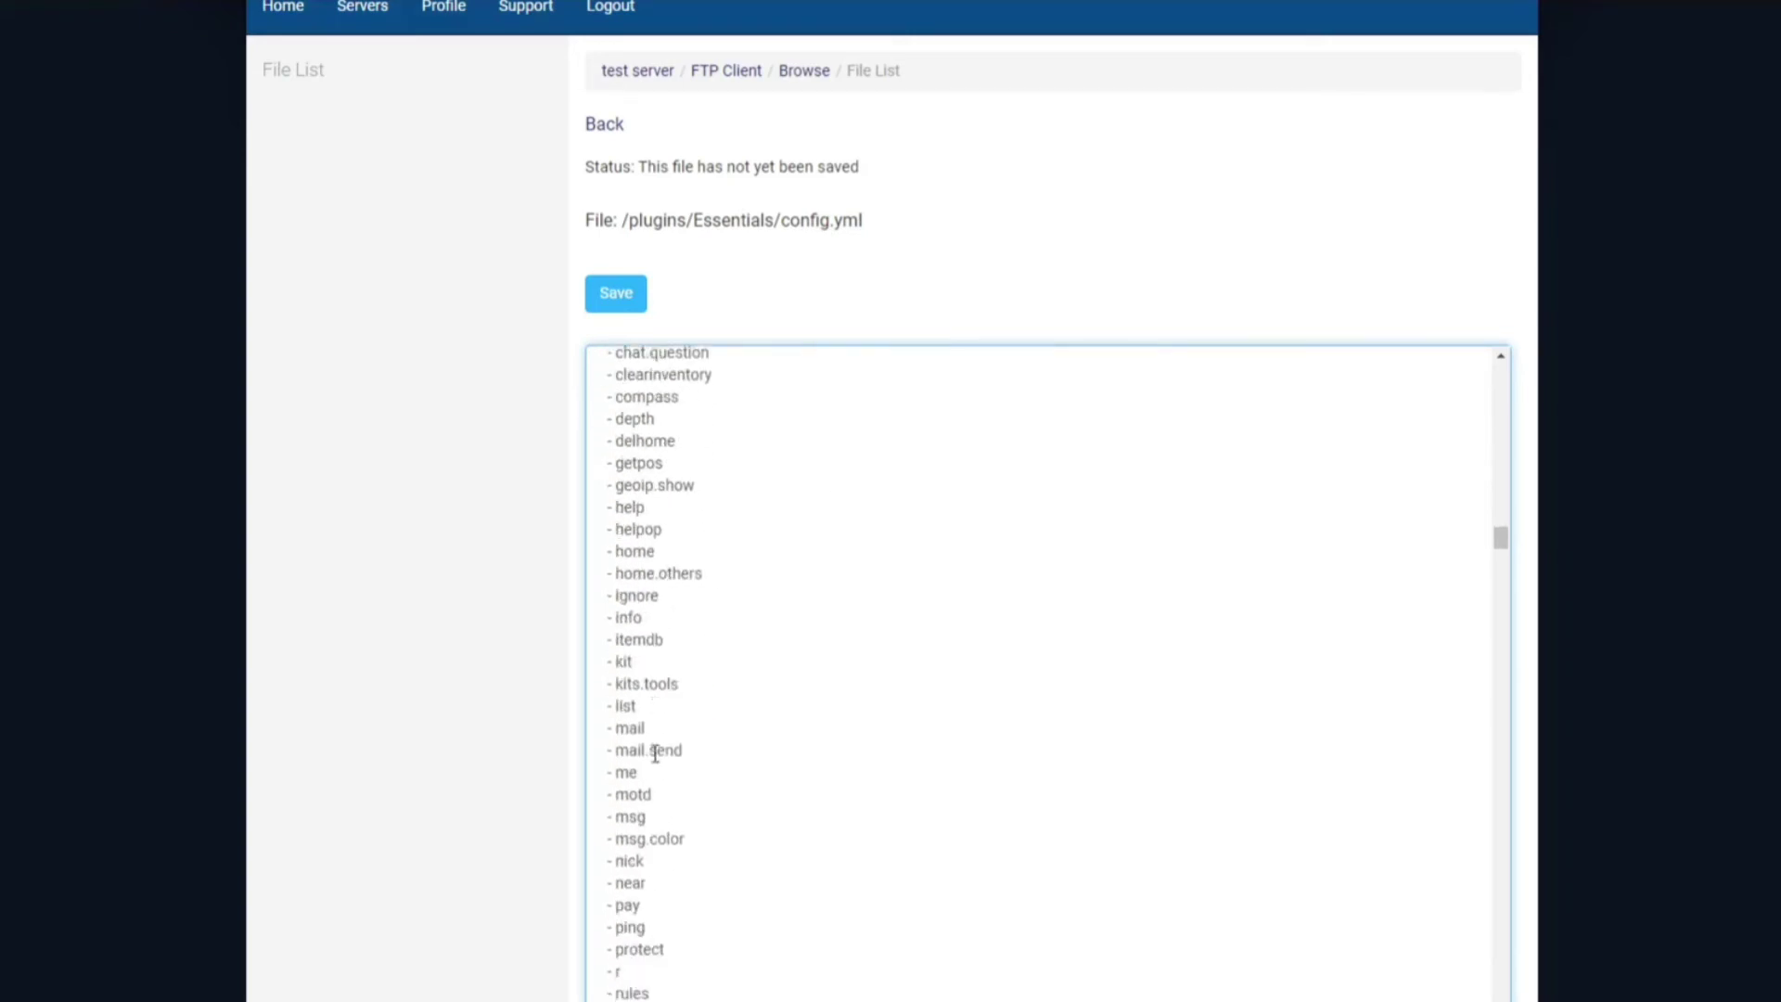
pyautogui.scroll(-7, 655, 753)
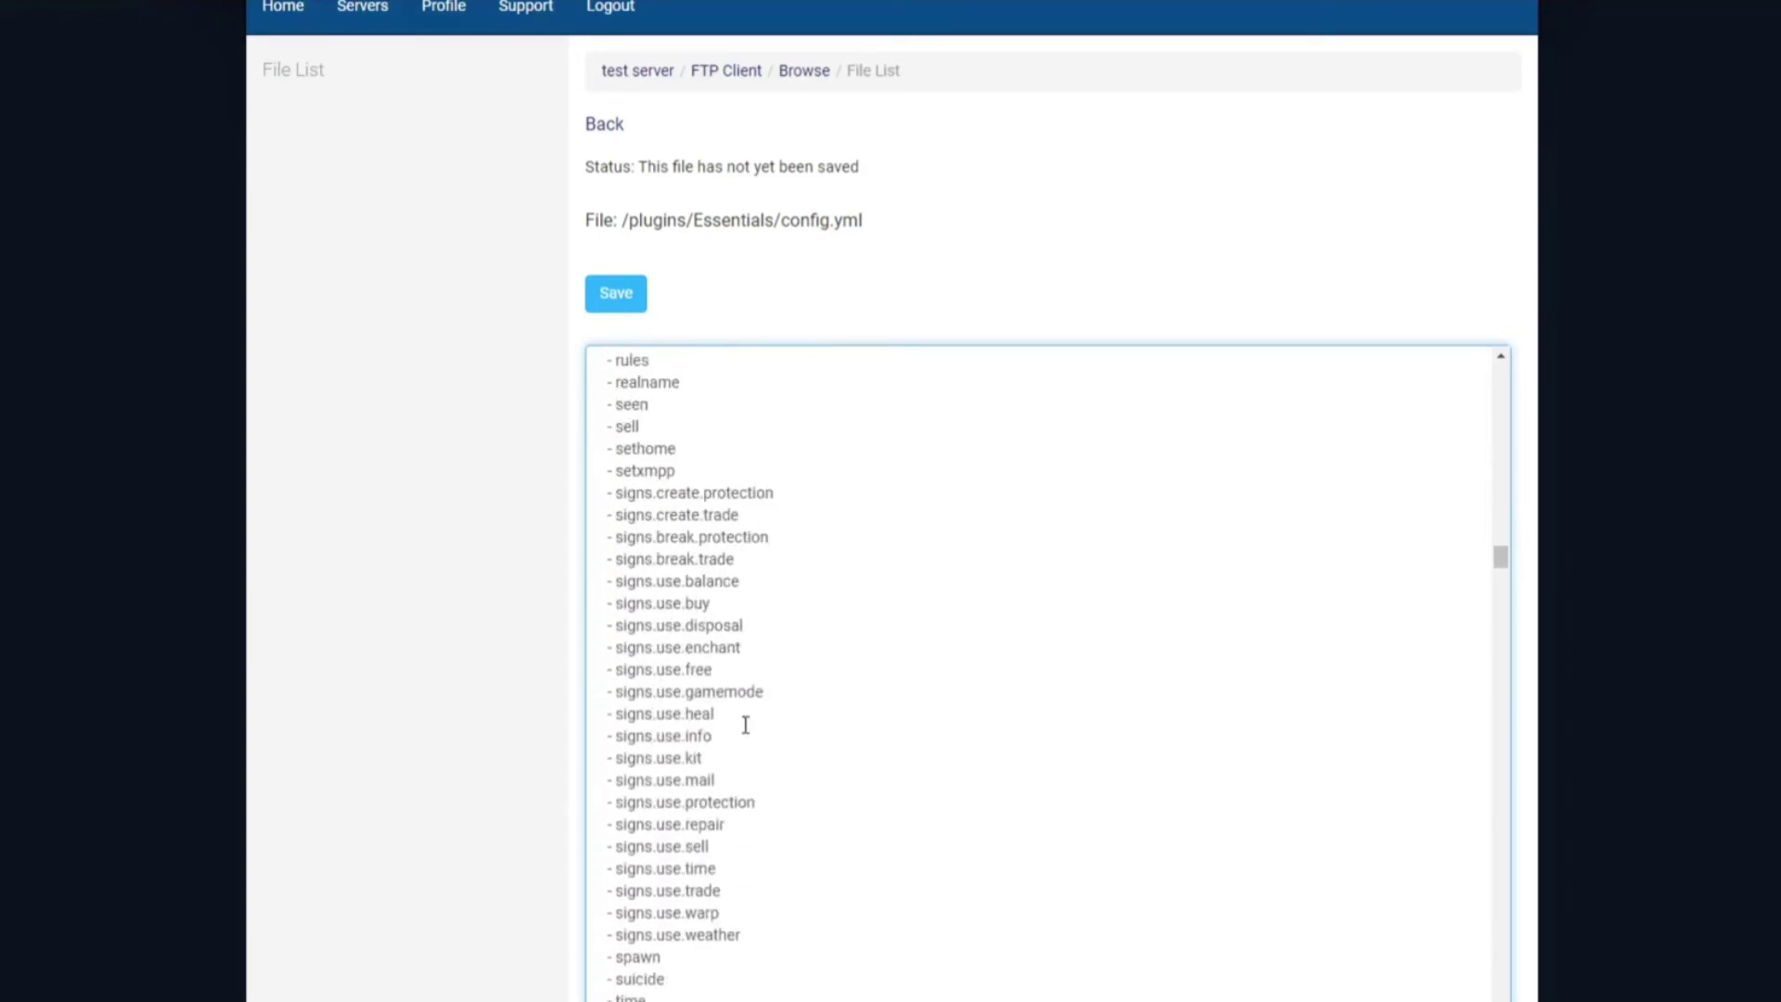
pyautogui.scroll(-10, 744, 724)
pyautogui.scroll(-10, 953, 652)
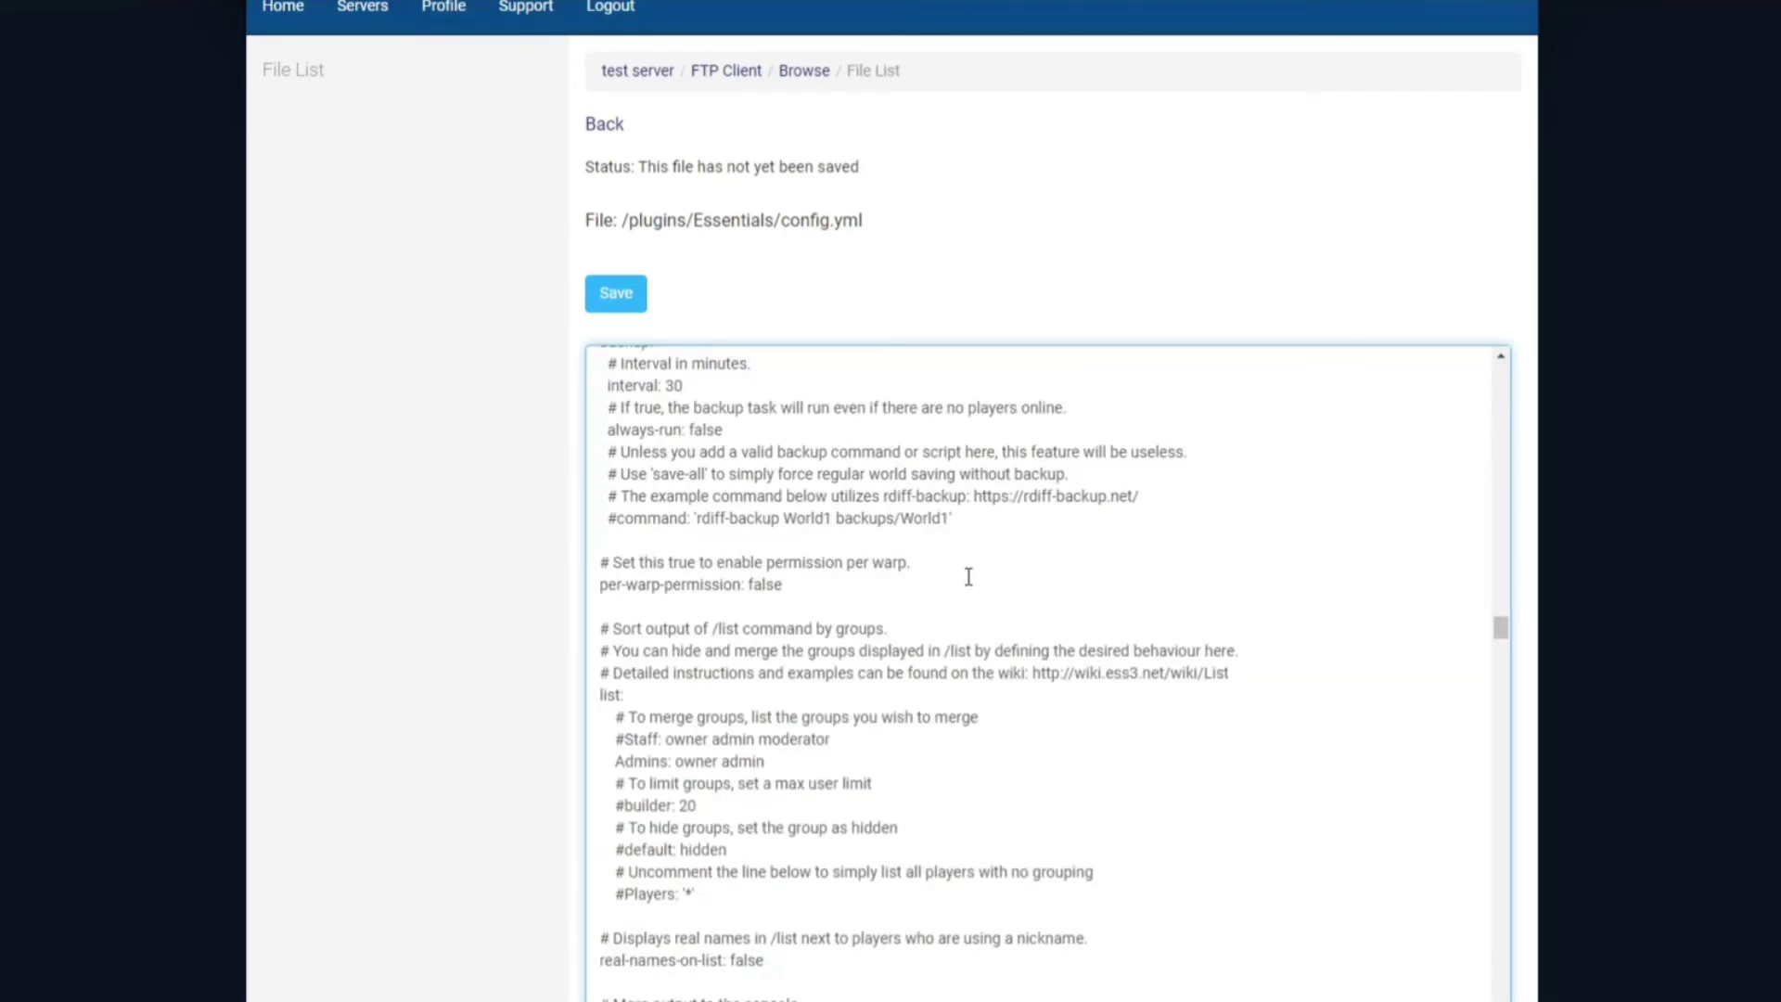
pyautogui.scroll(-5, 970, 570)
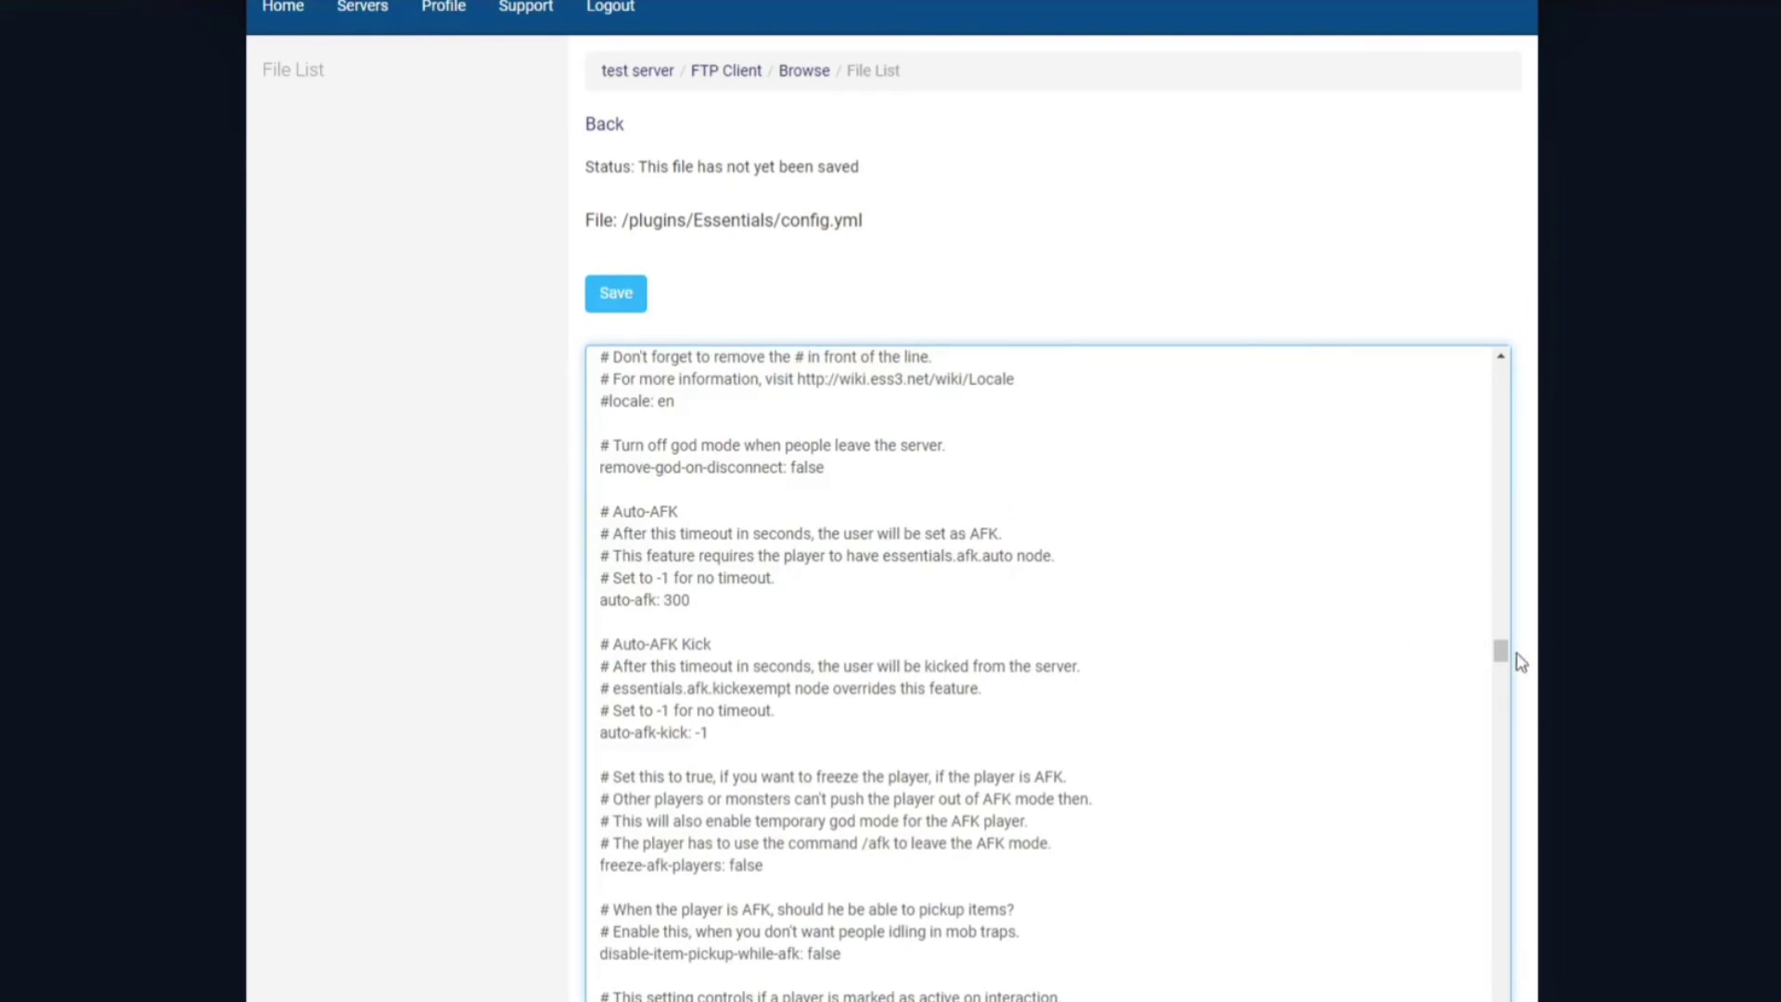
pyautogui.moveTo(1502, 653); pyautogui.dragTo(1505, 668)
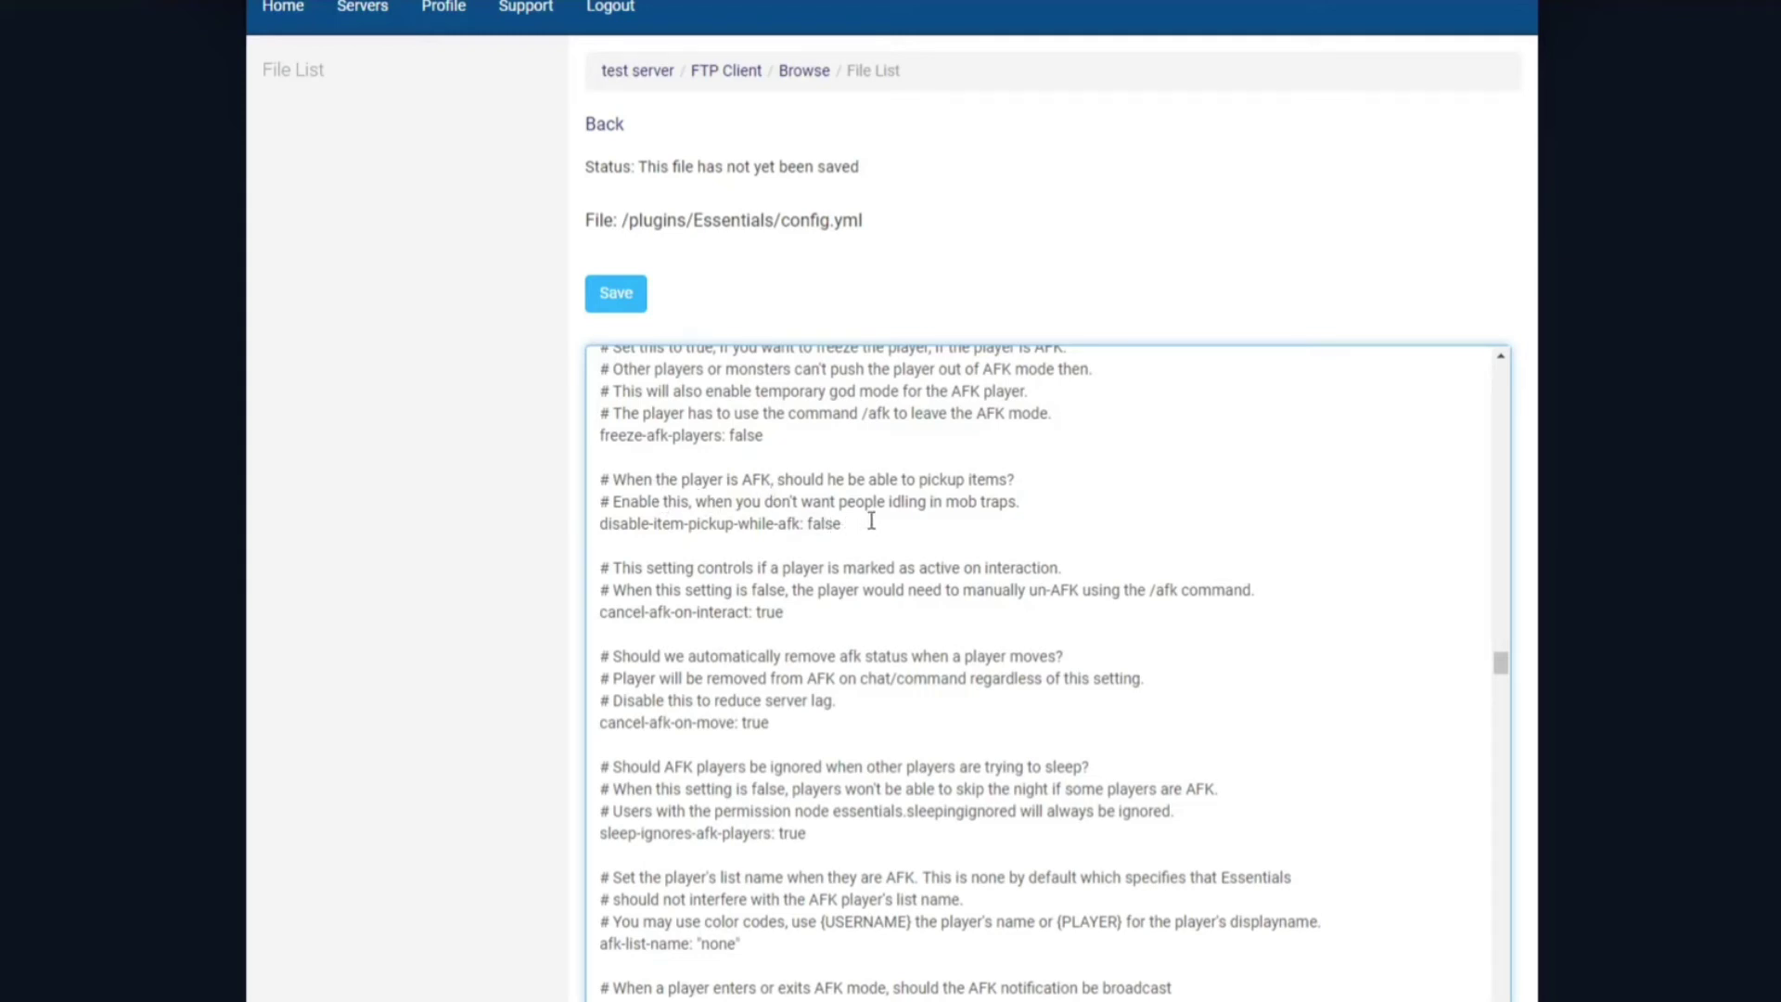
pyautogui.scroll(-2, 870, 520)
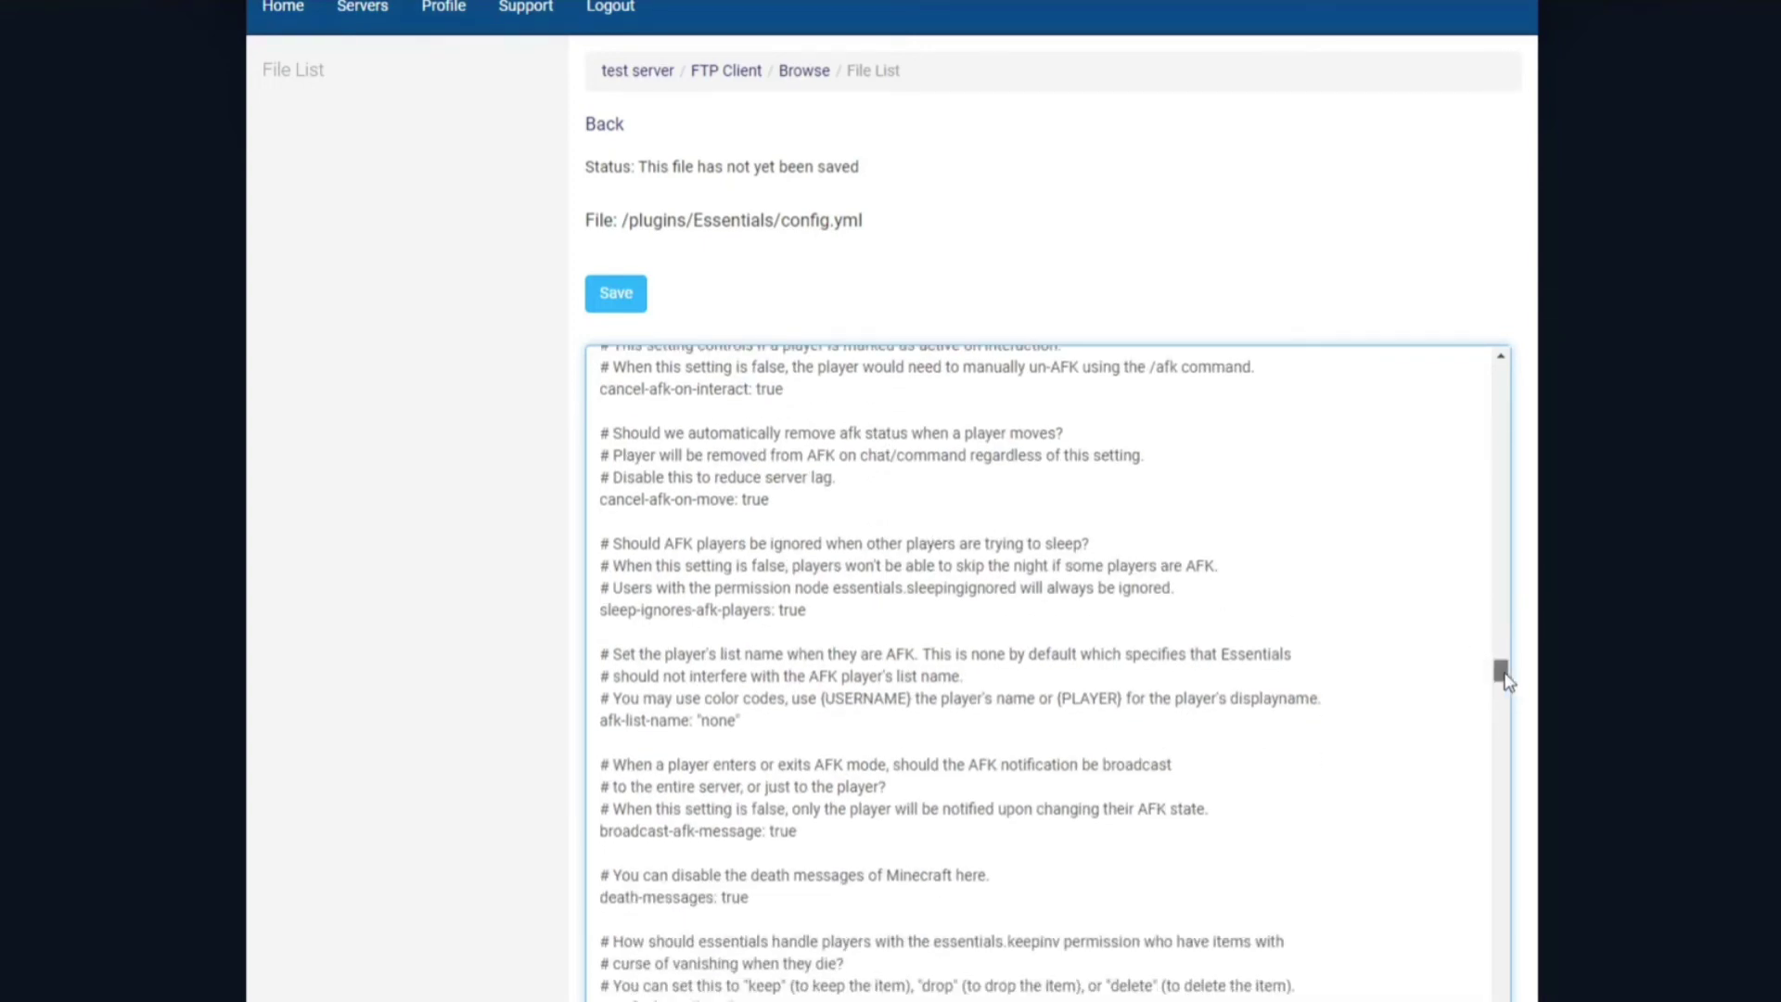
# Step: Look through the EssentialsX Protect section for the options that prevent fire spread, explosions and mob damage
pyautogui.moveTo(1502, 674); pyautogui.dragTo(1509, 731)
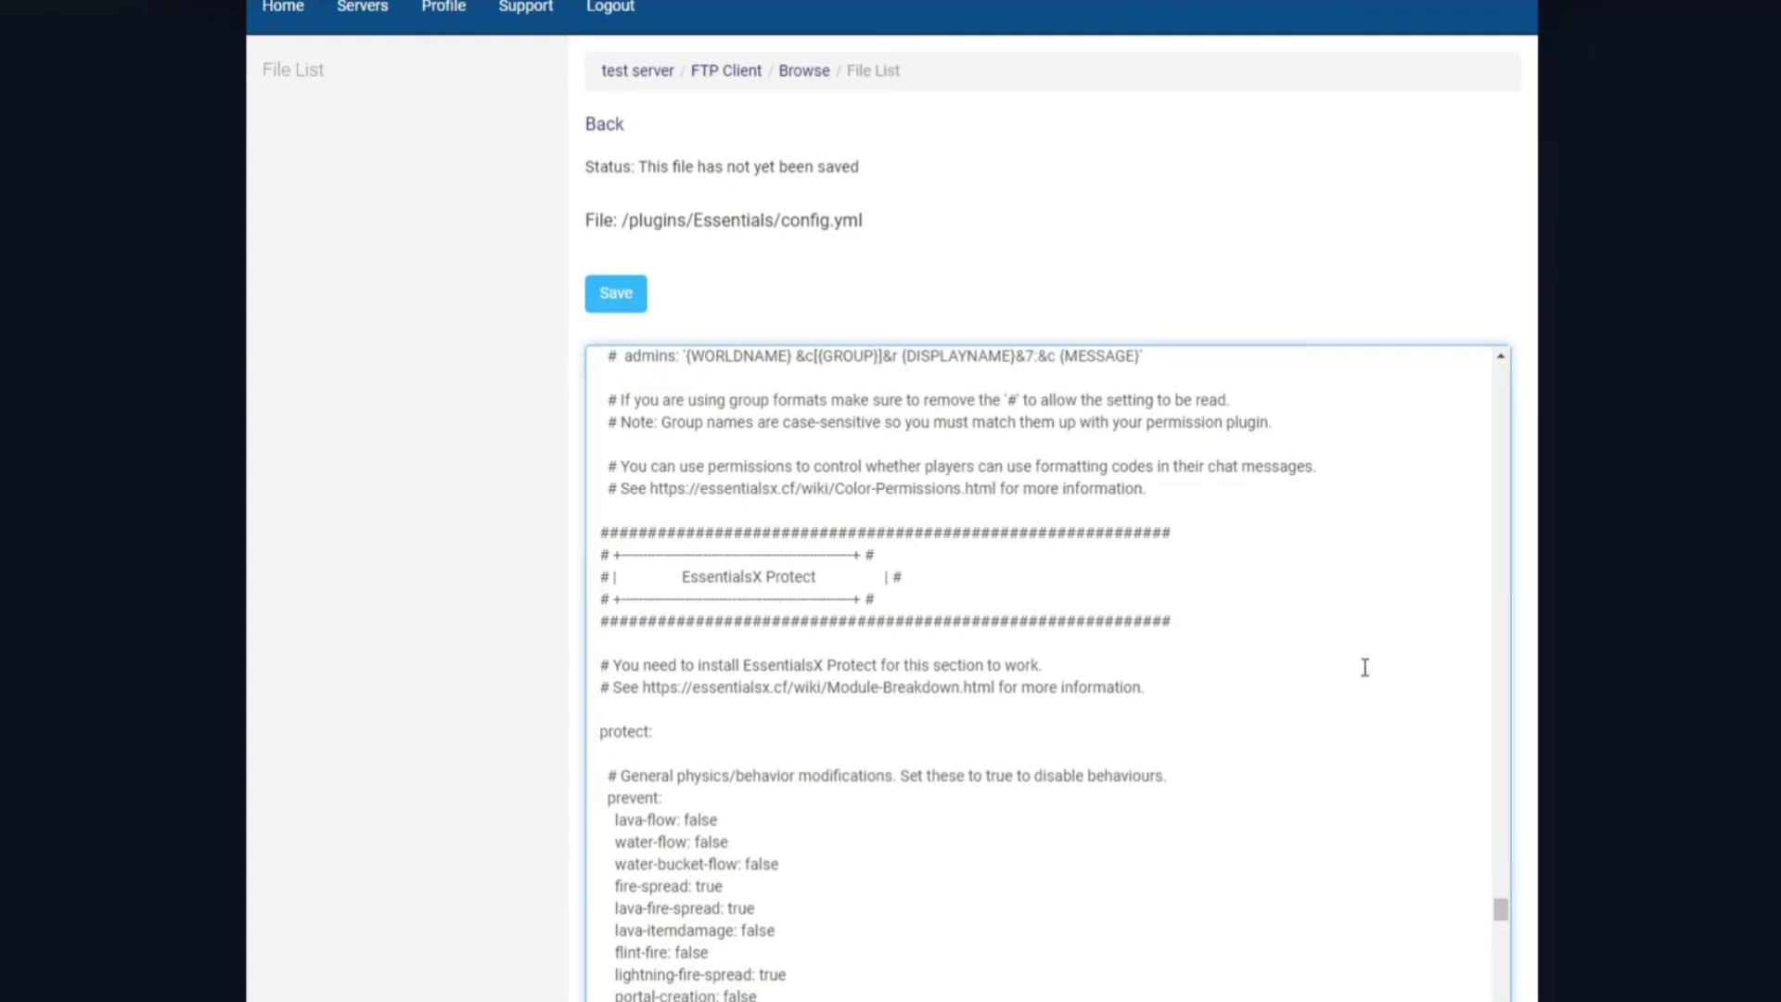
pyautogui.scroll(-2, 1298, 677)
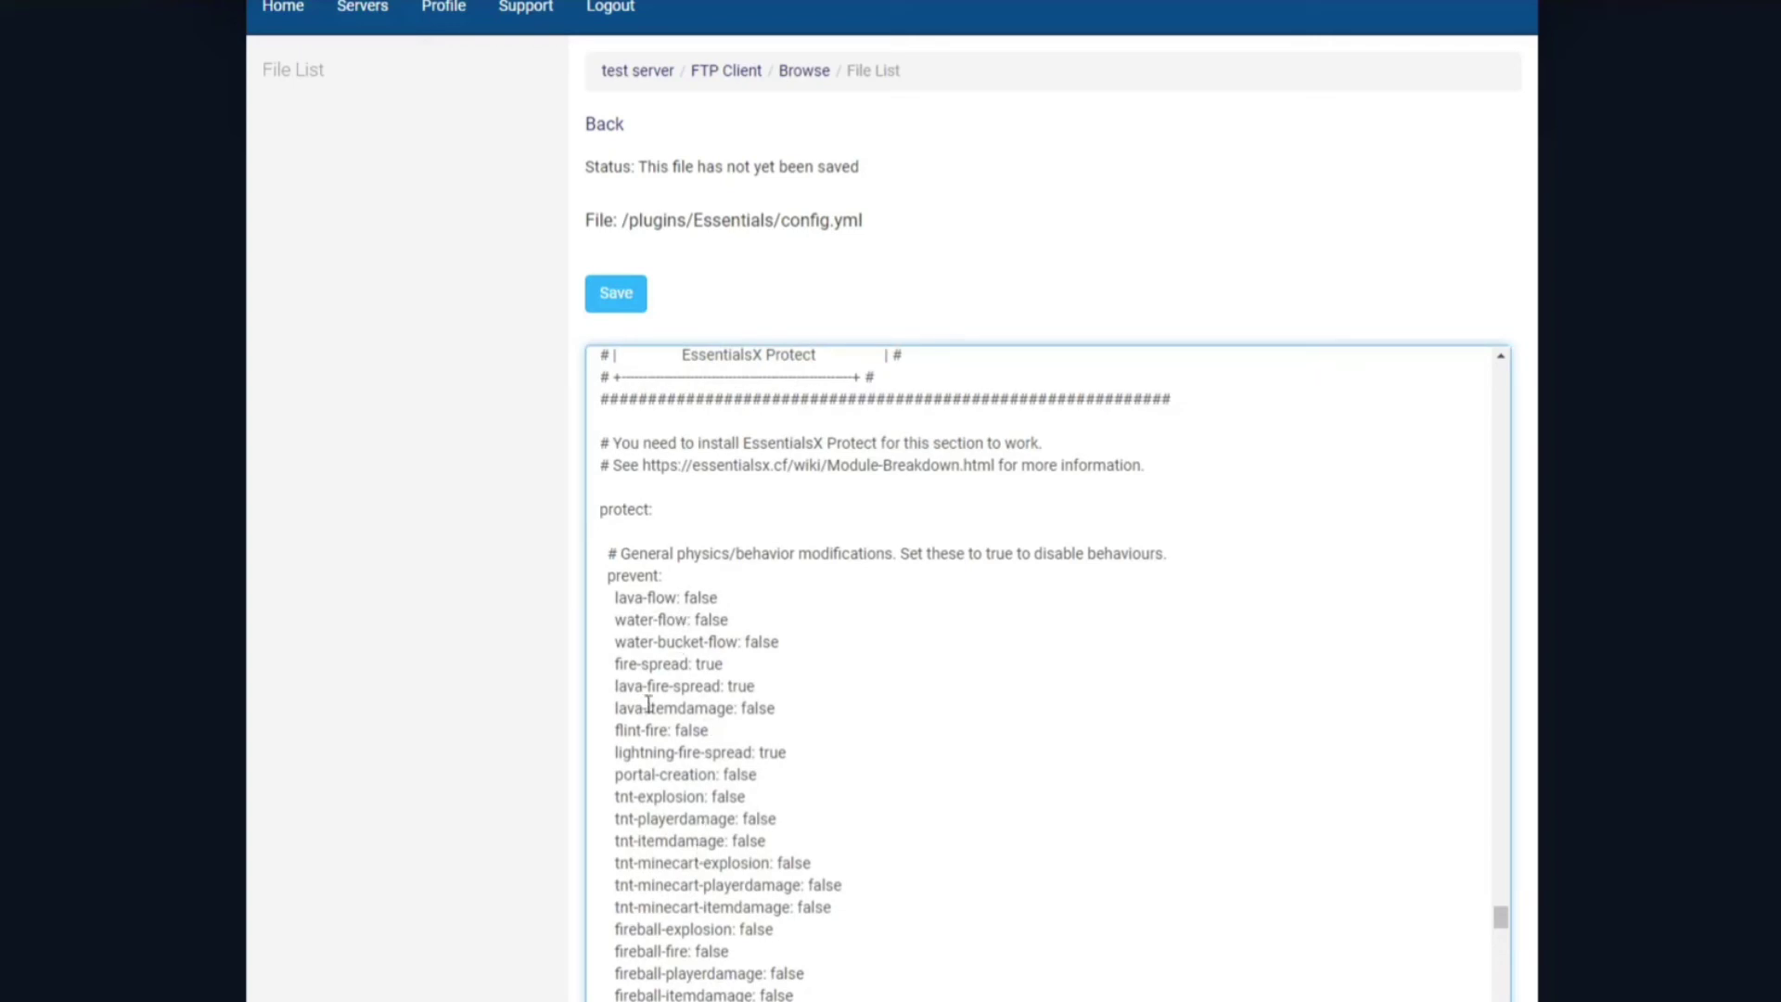
pyautogui.scroll(-1, 709, 519)
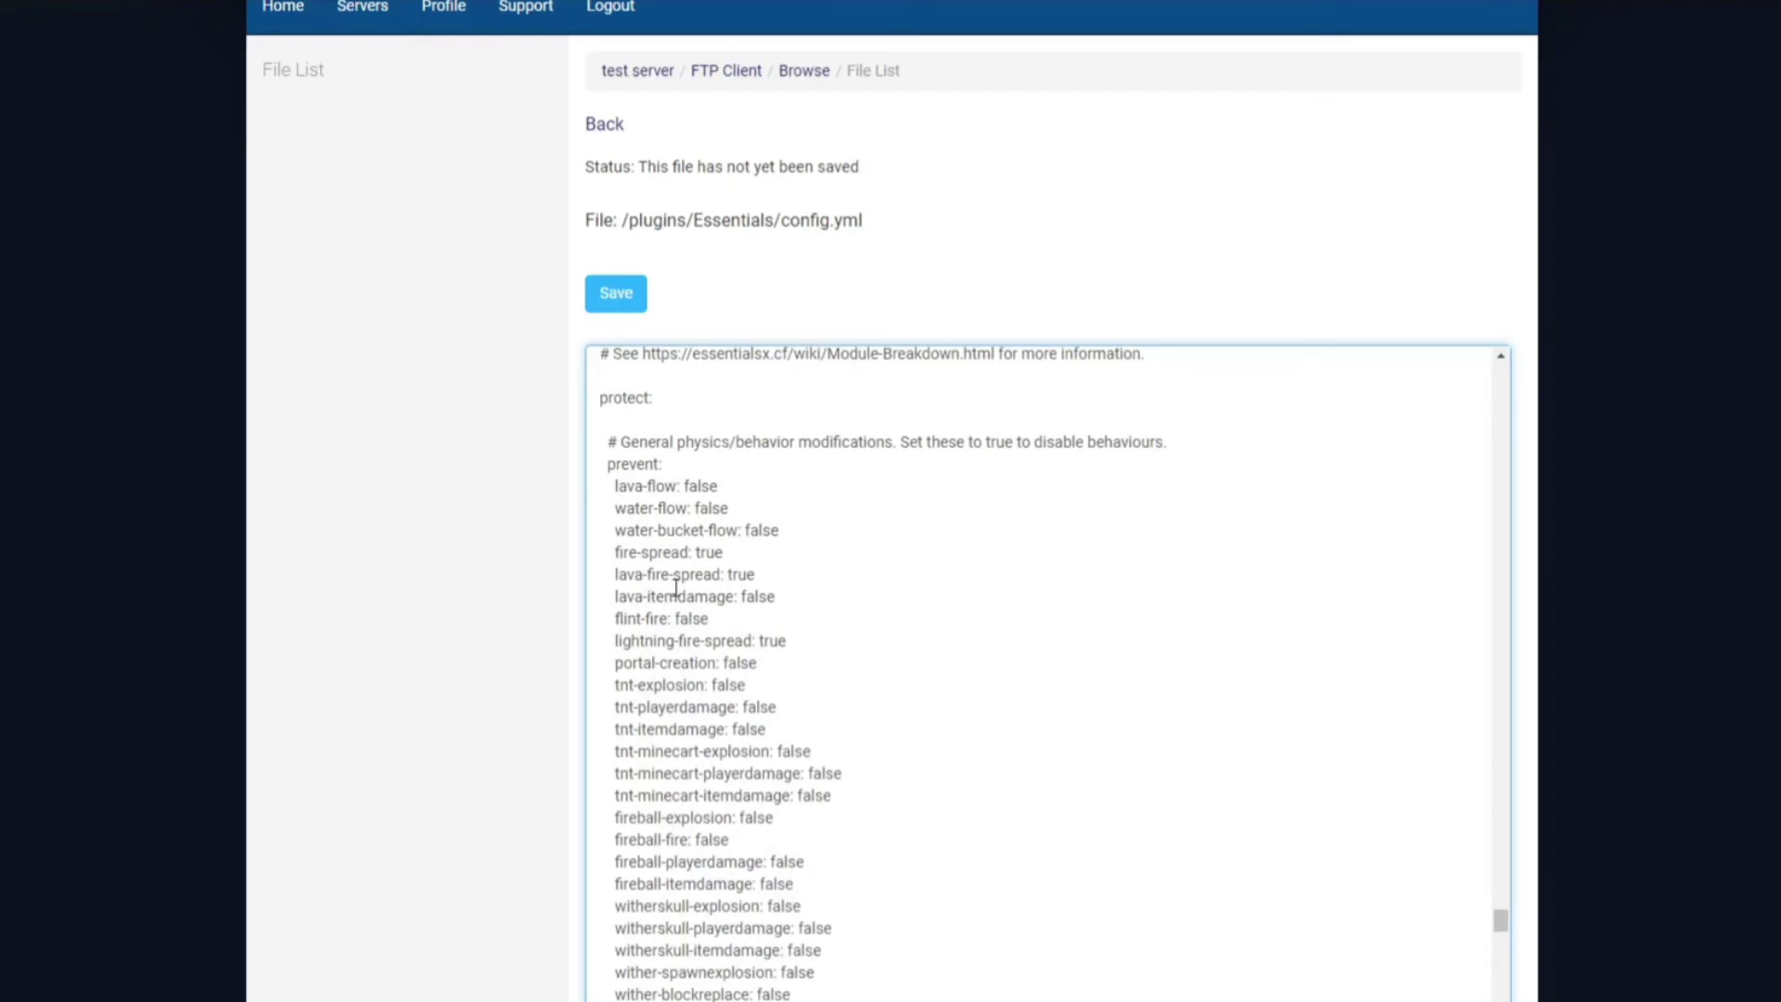
pyautogui.scroll(-1, 928, 640)
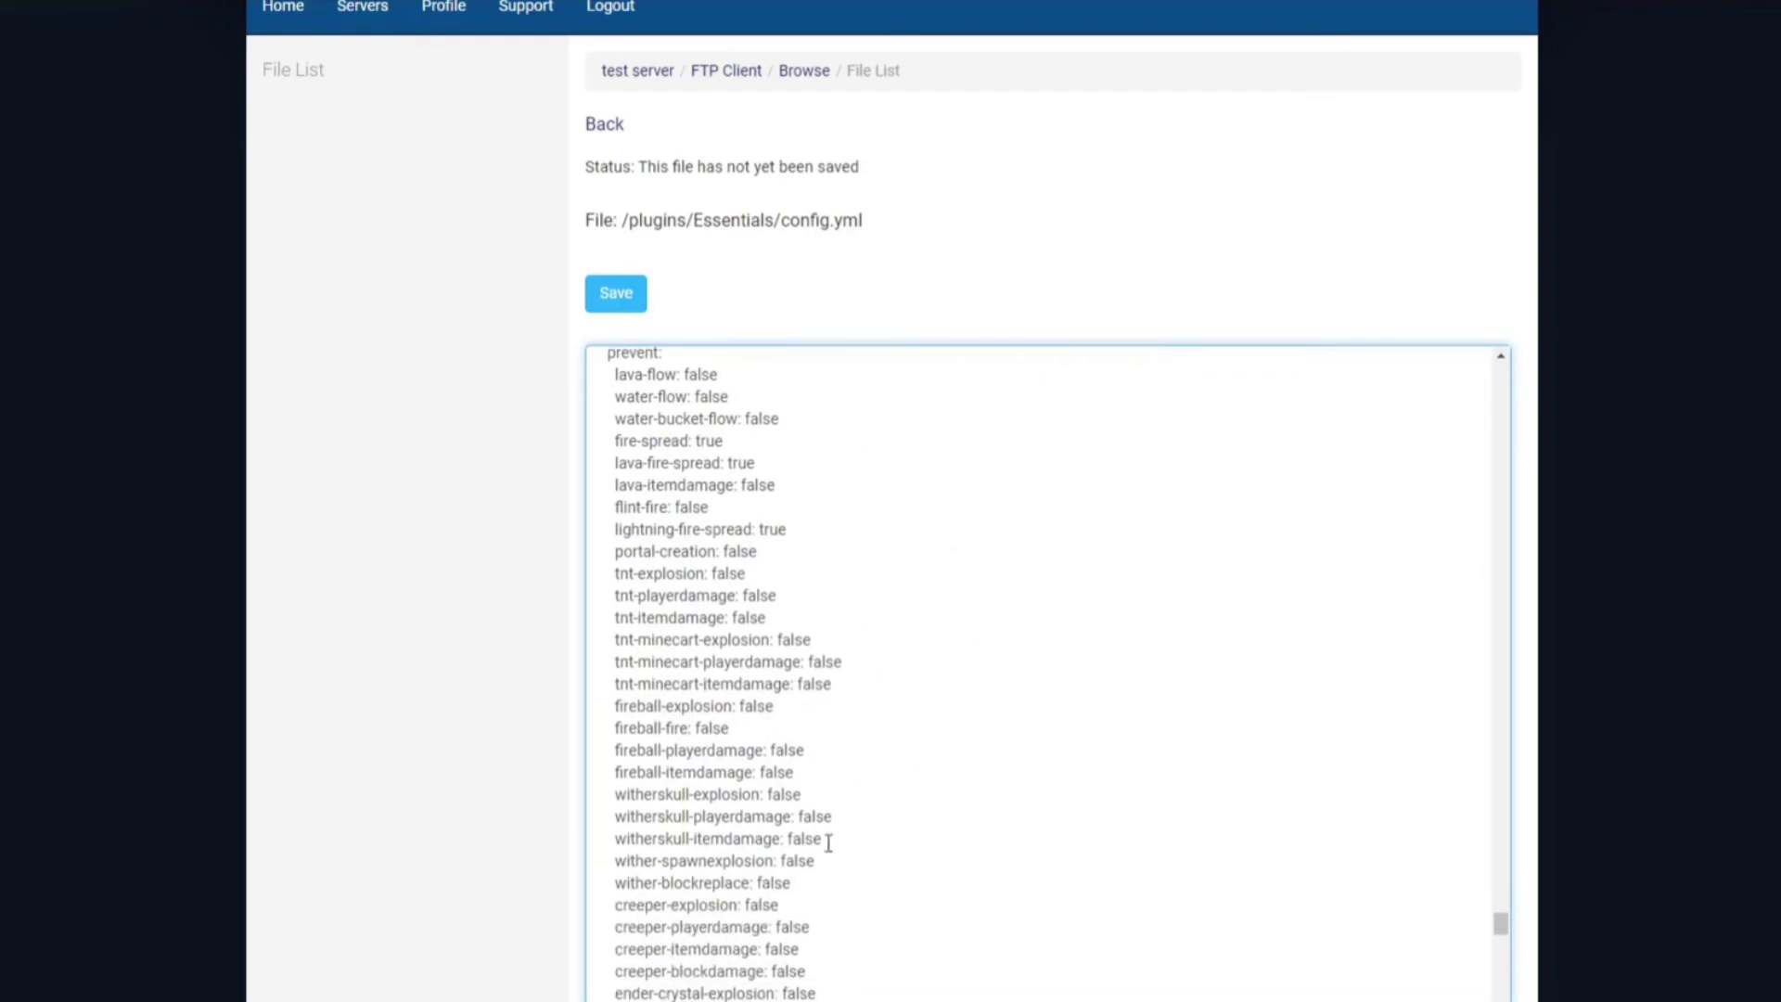
pyautogui.scroll(-2, 881, 742)
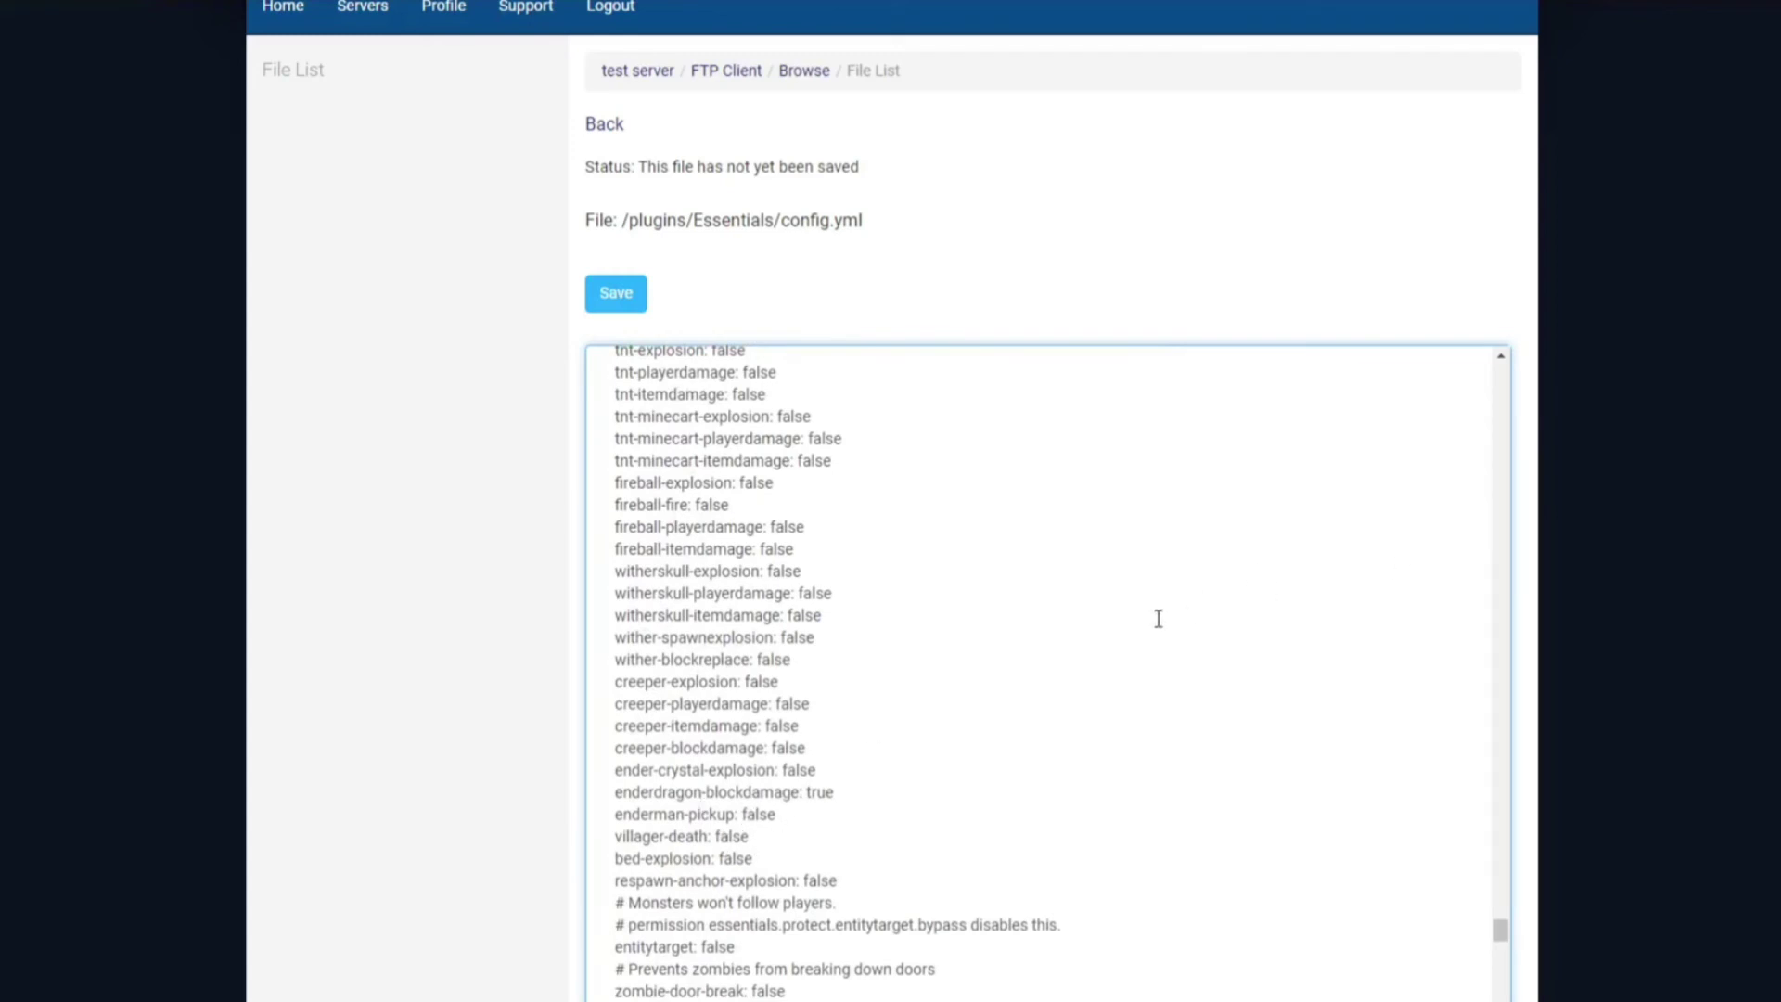
pyautogui.scroll(-5, 1107, 670)
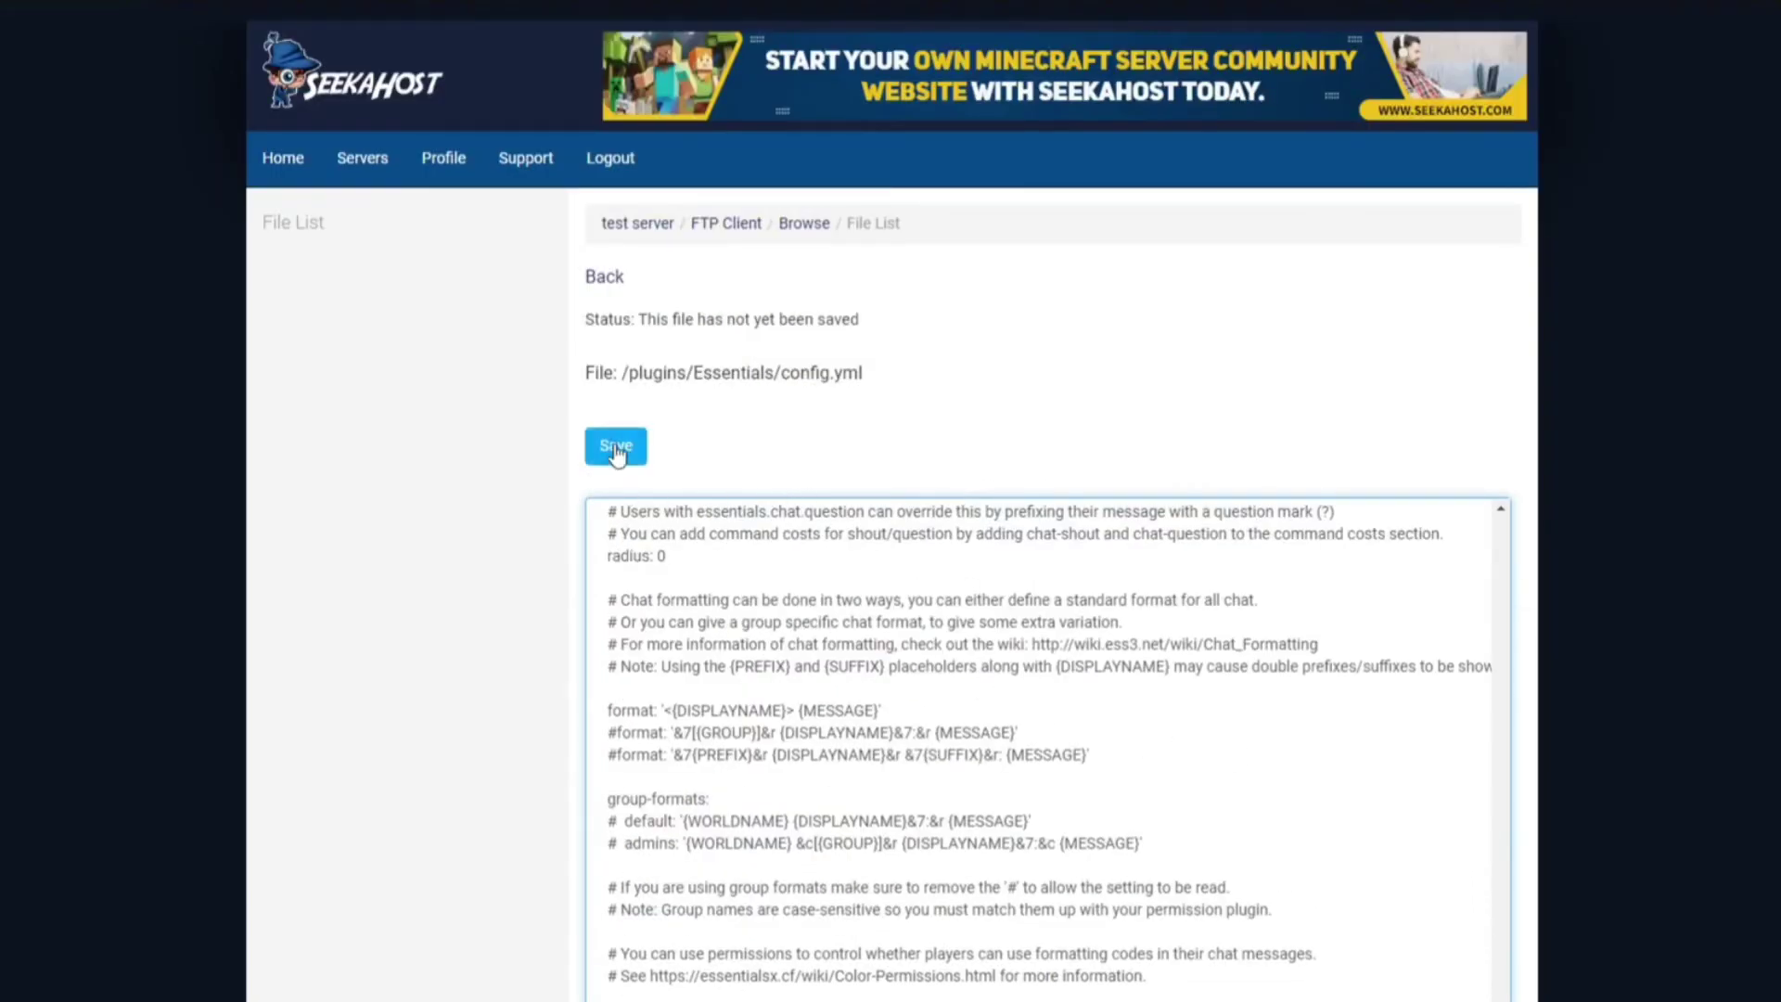
# Step: Save the Essentials config.yml and open config.yml from the plugins/LuckPerms folder for editing
pyautogui.click(616, 449)
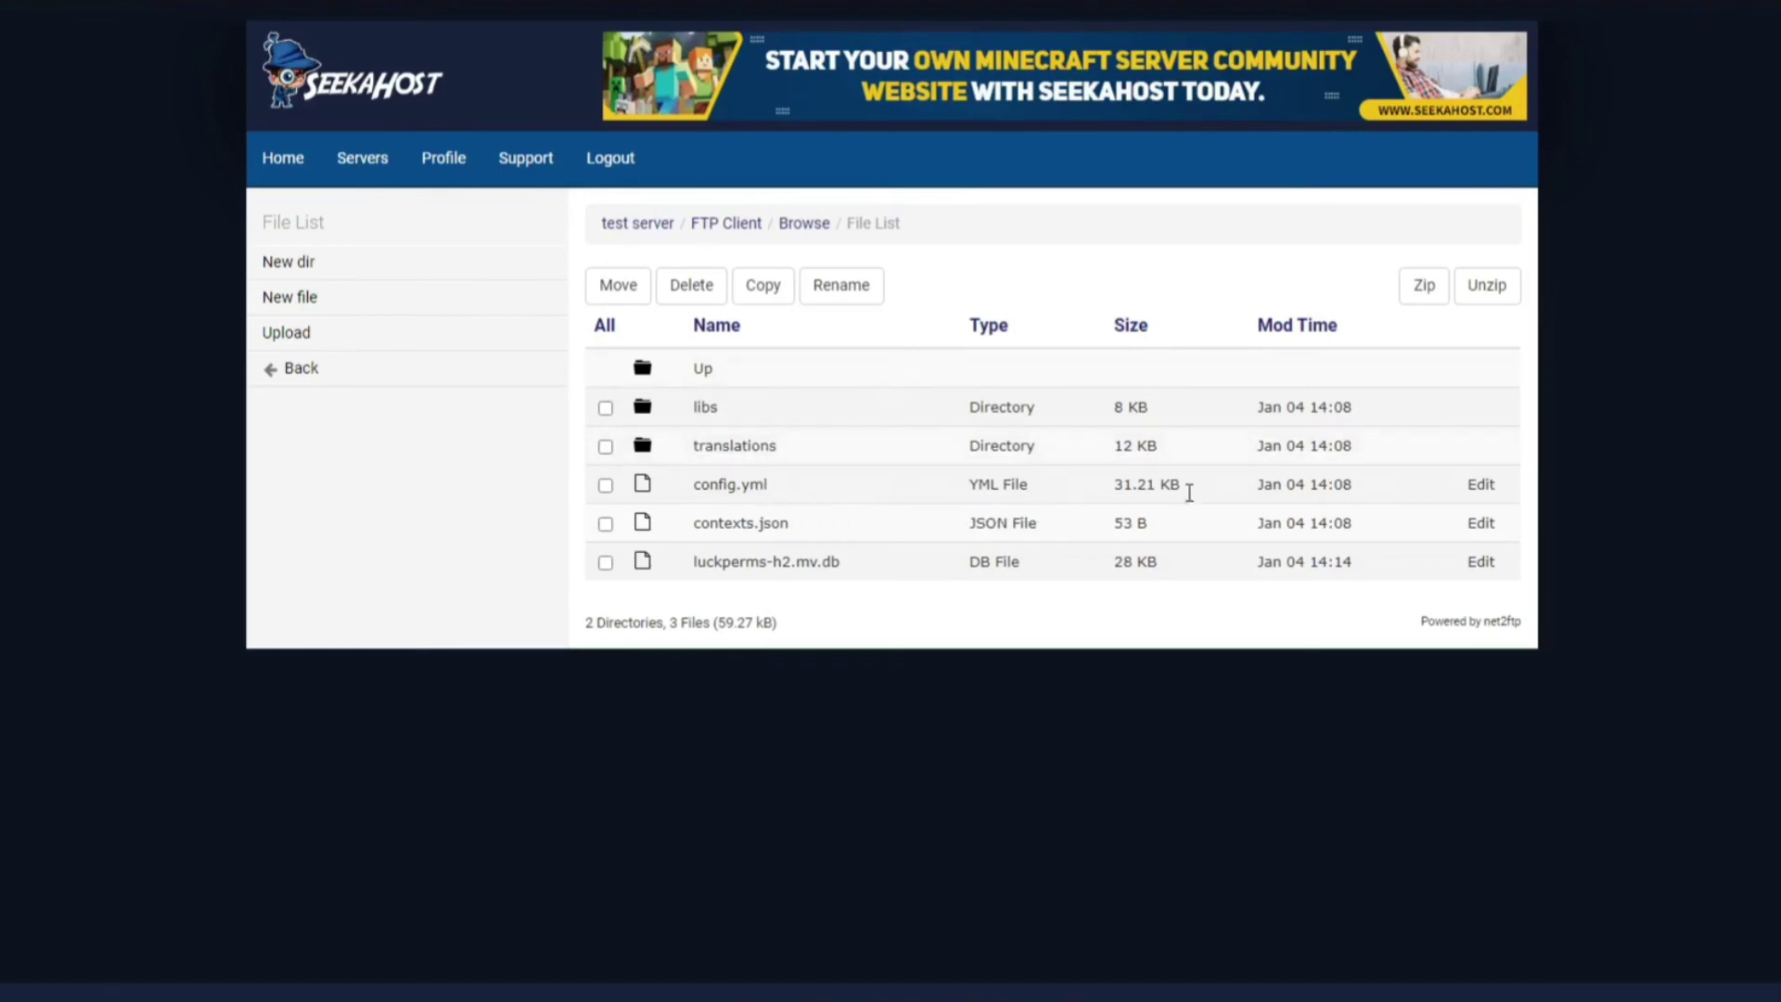
pyautogui.click(1481, 485)
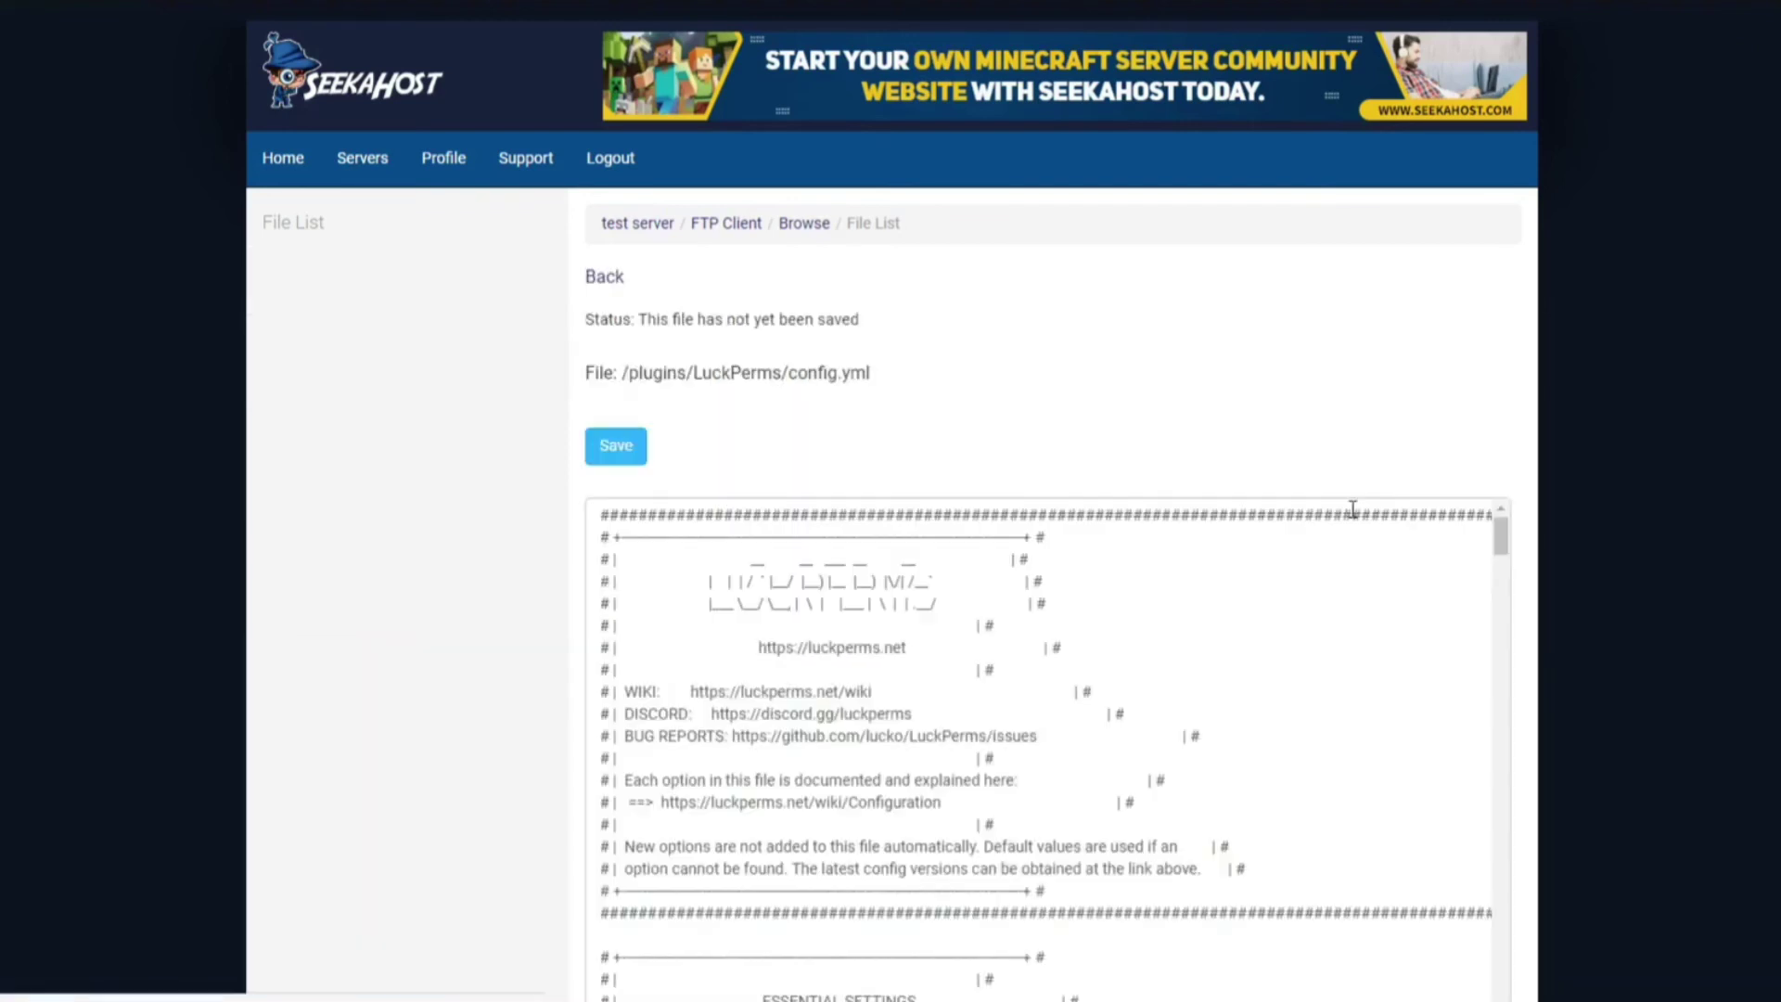
# Step: Review the server name, UUID cache, storage method and database connection settings in the LuckPerms config.yml
pyautogui.scroll(-2, 1101, 666)
pyautogui.scroll(-9, 1102, 668)
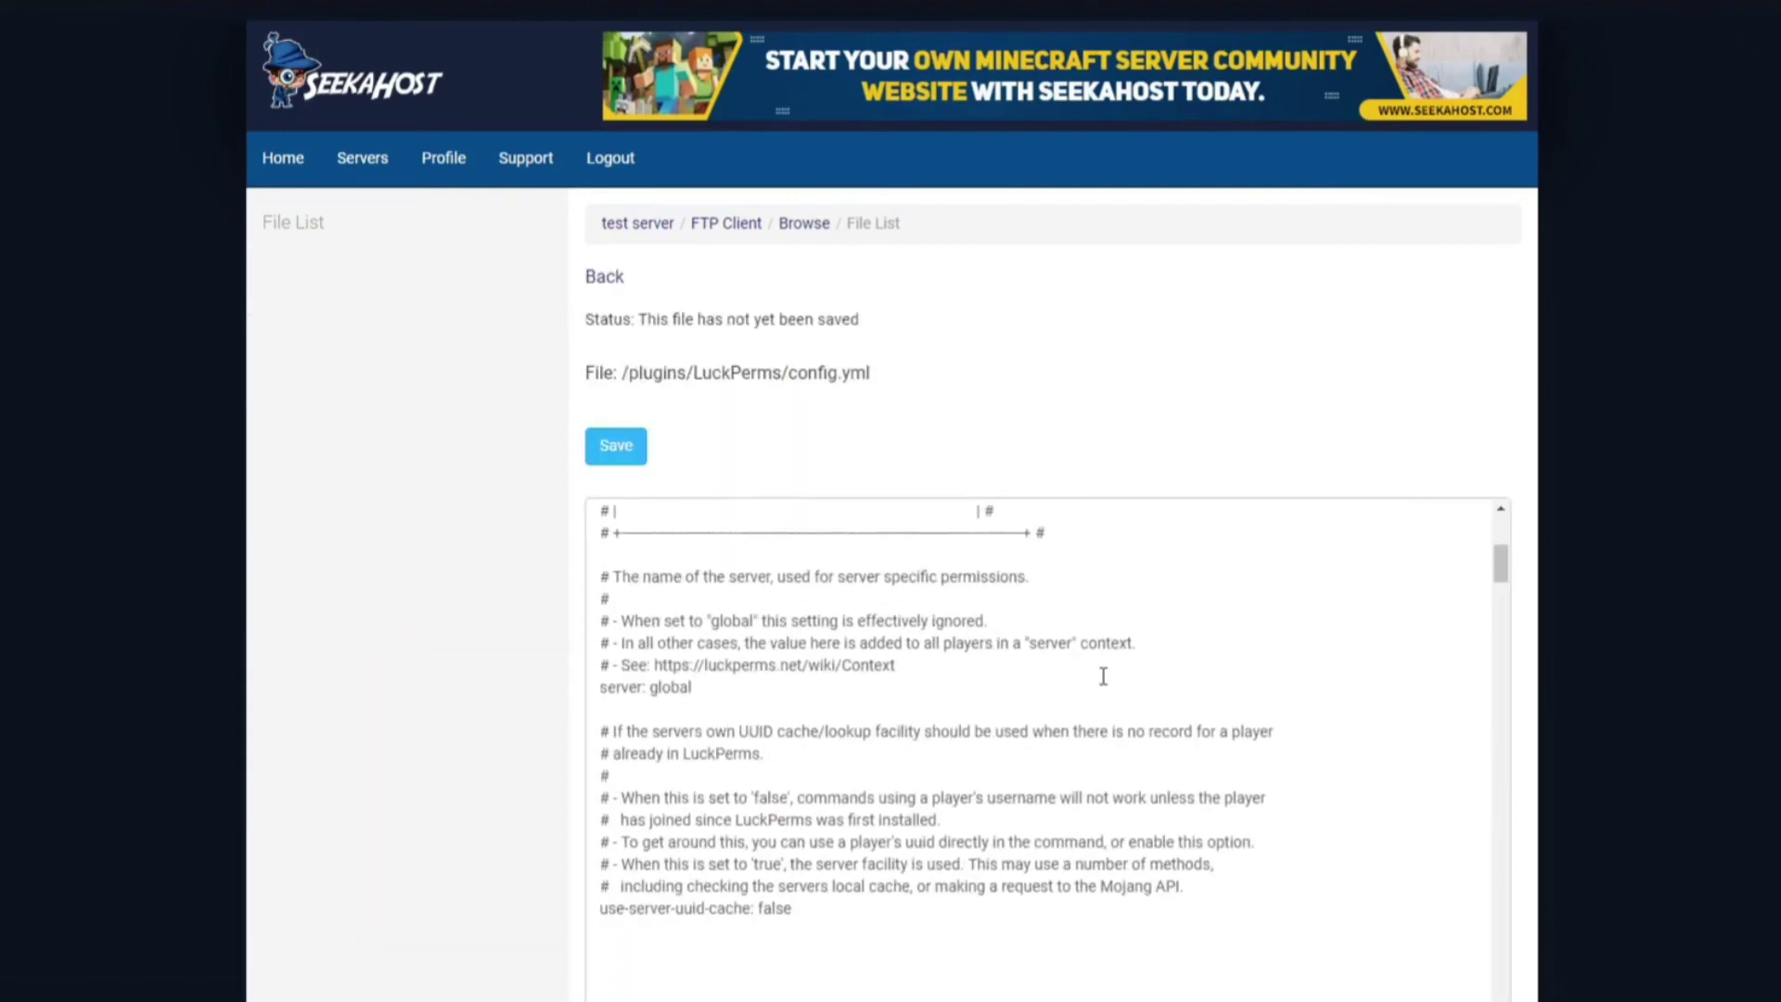
pyautogui.scroll(-3, 1096, 681)
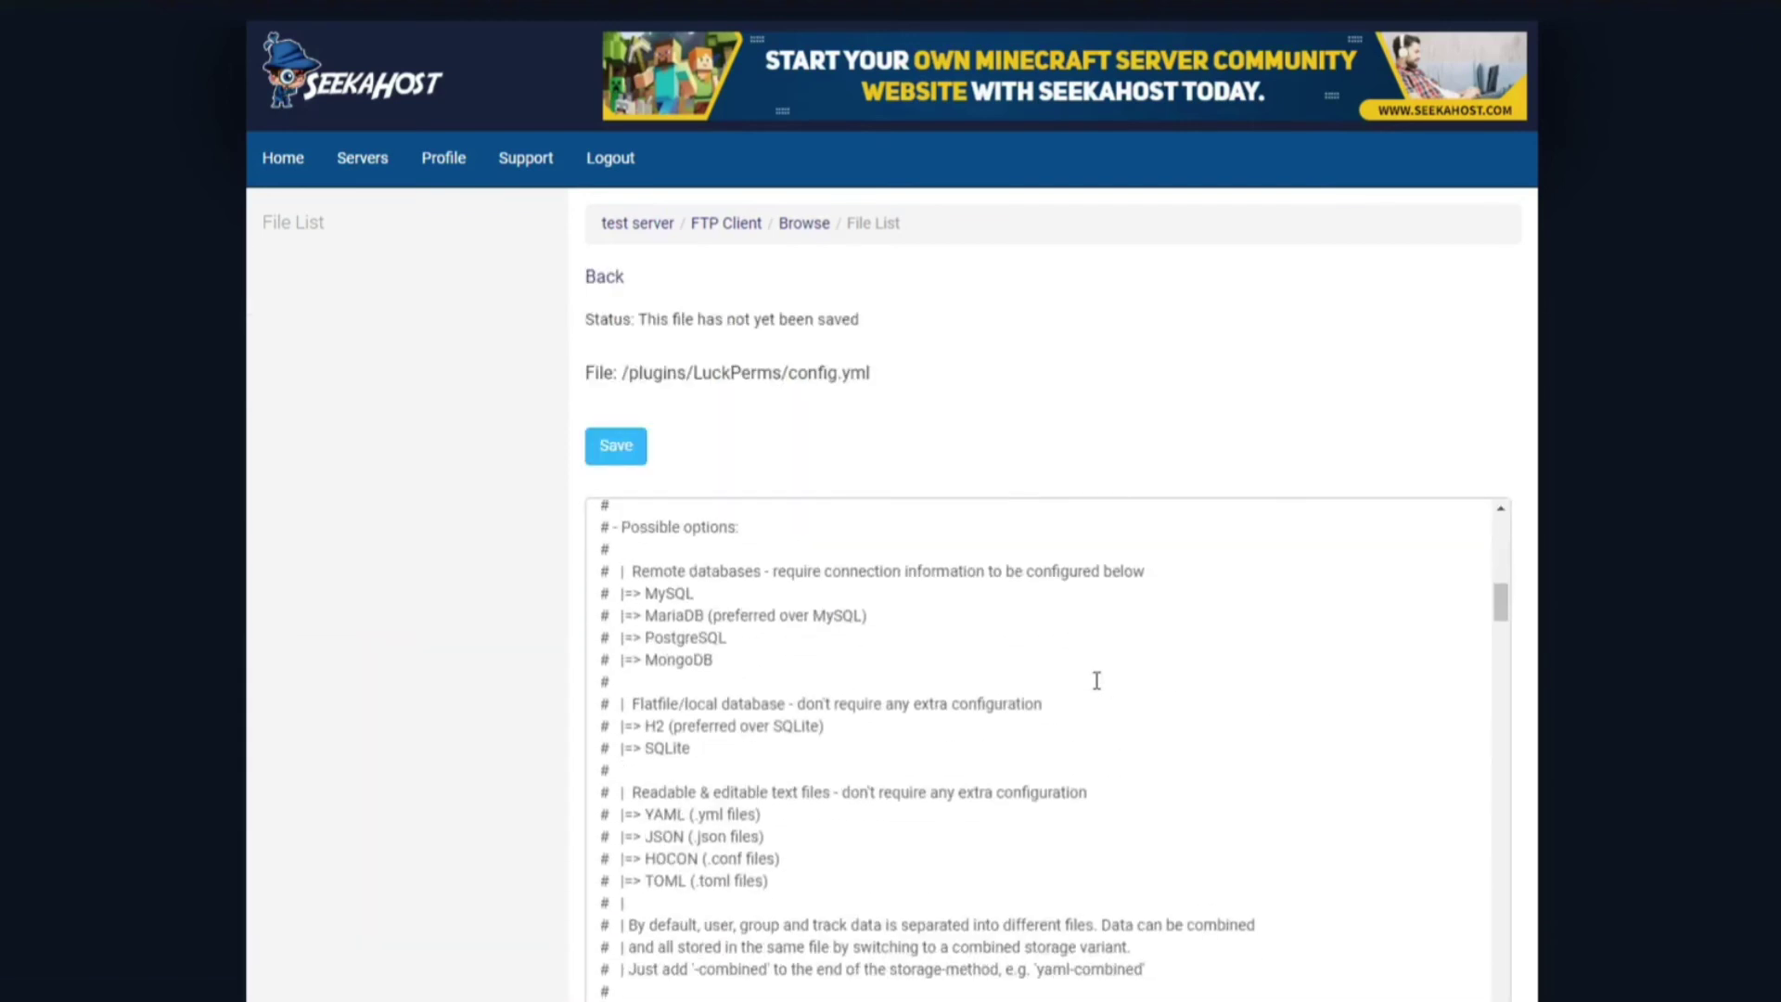
pyautogui.scroll(-10, 974, 820)
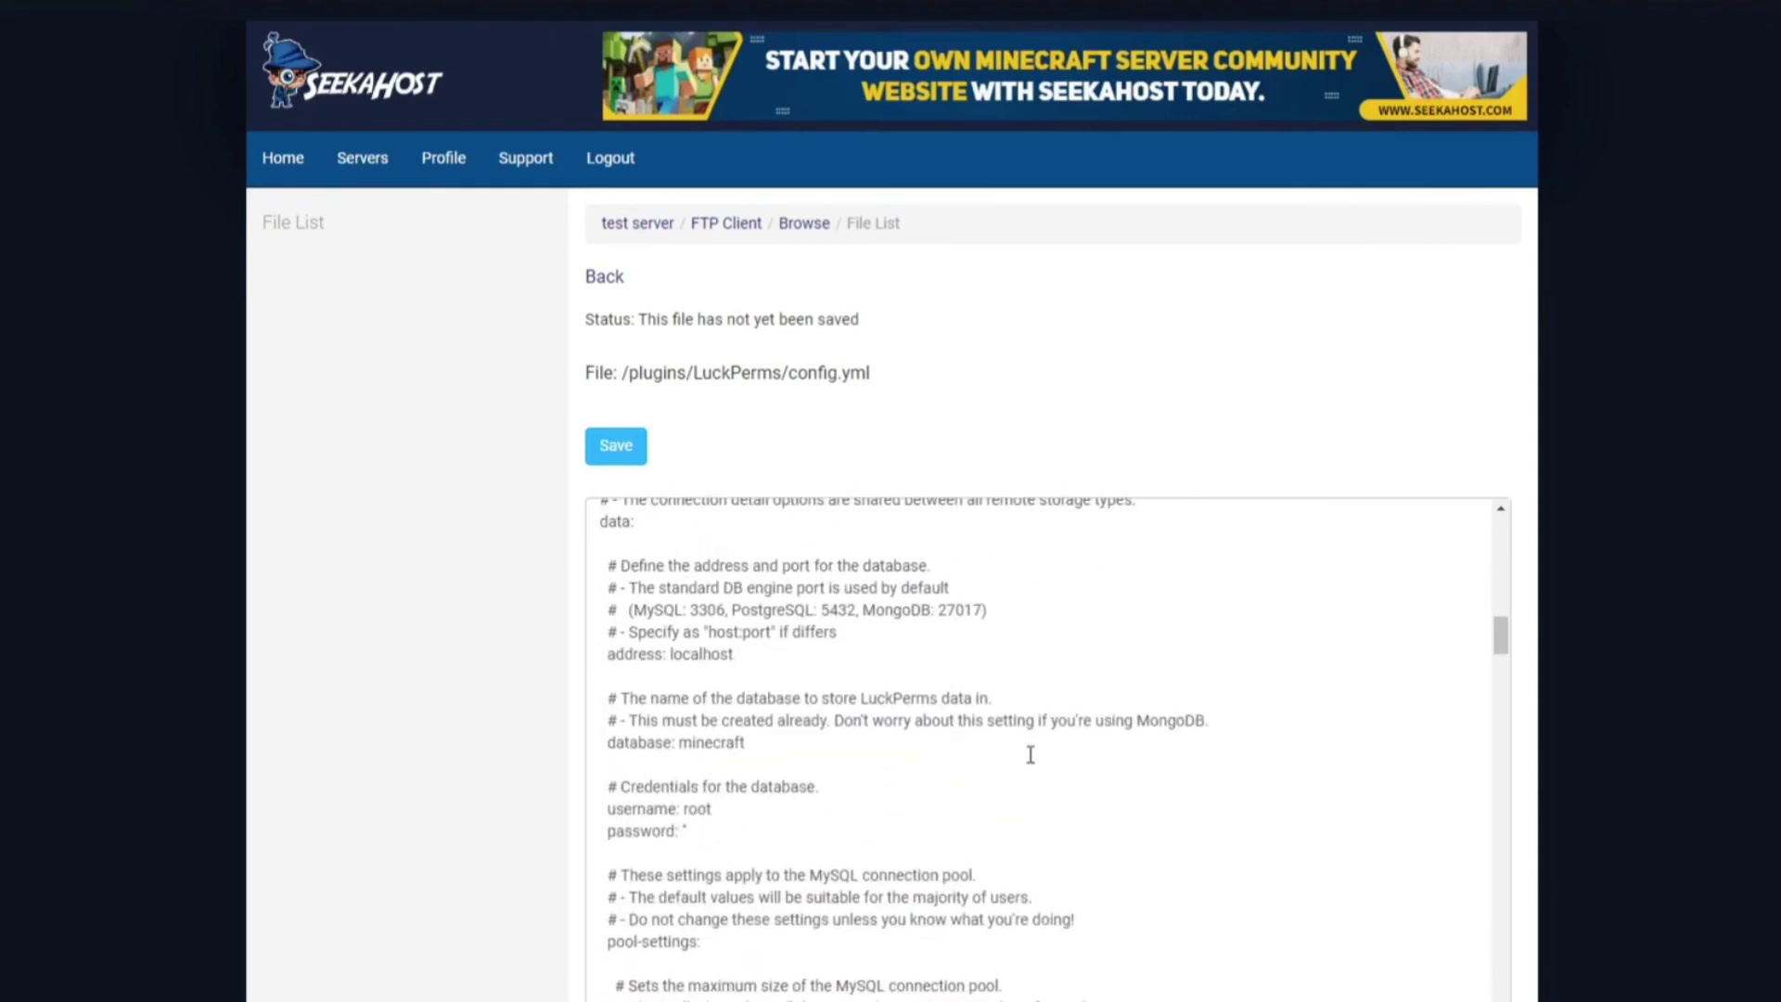
pyautogui.scroll(20, 1055, 715)
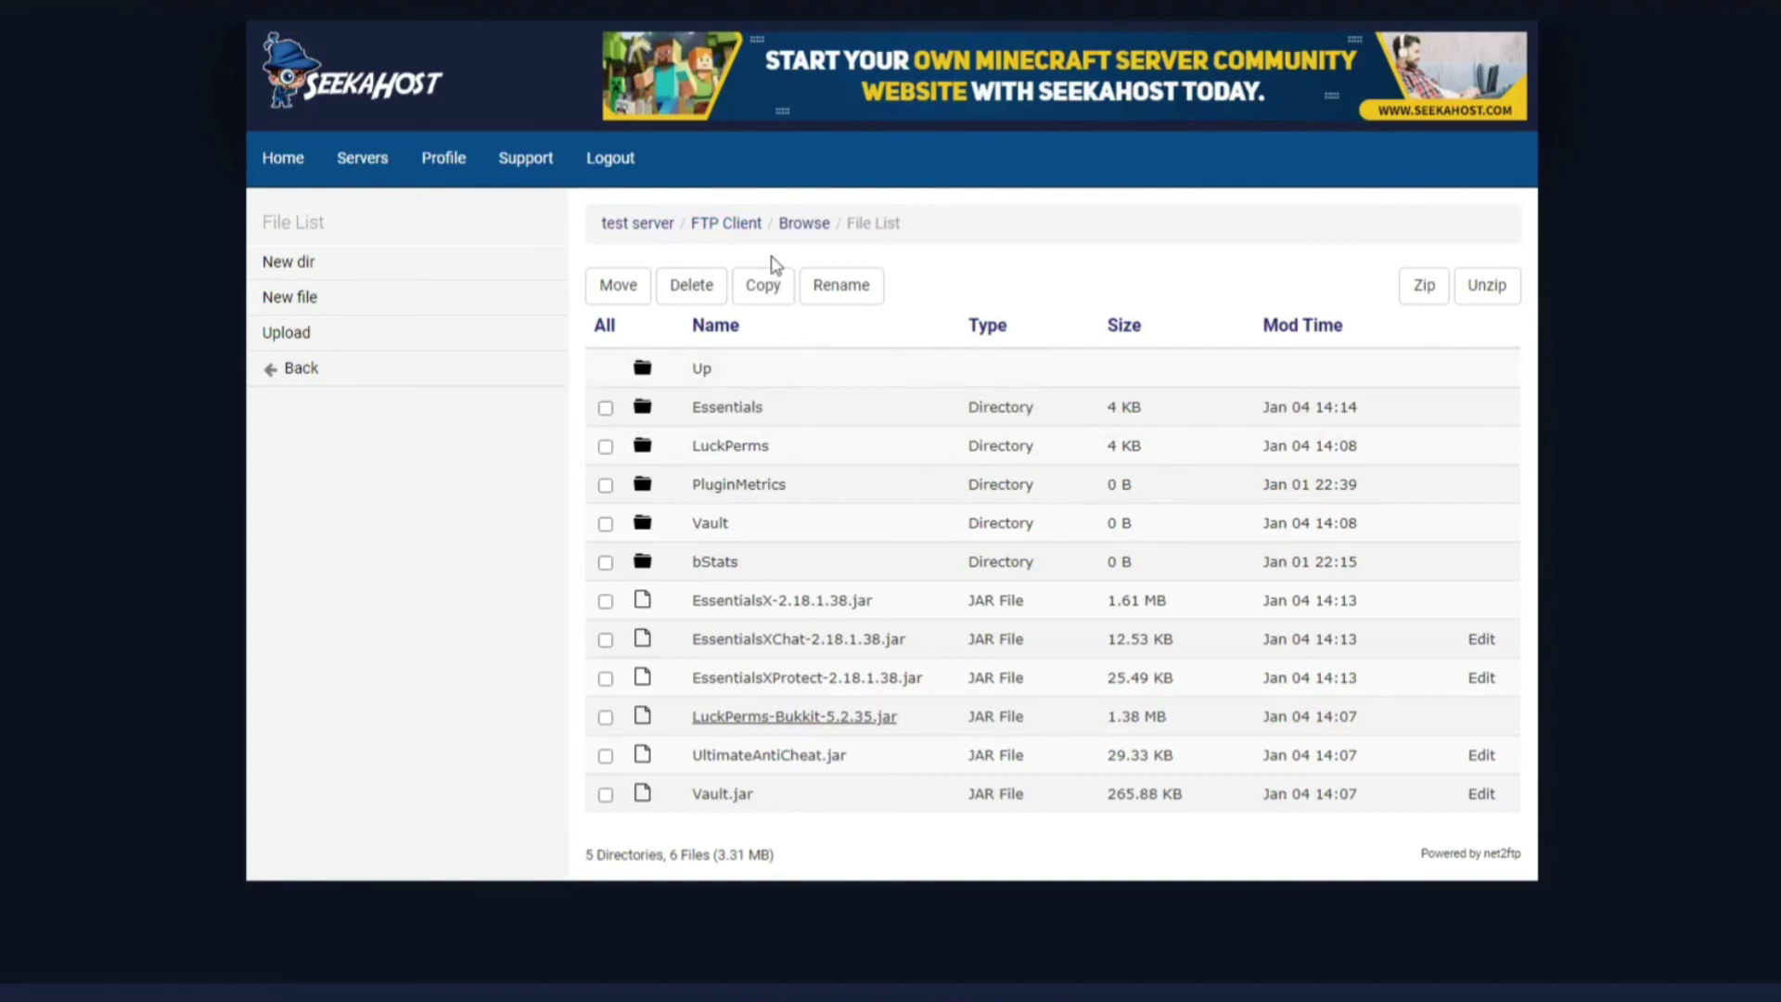
# Step: Return to the test server's main page and open the plugins folder through FTP file access
pyautogui.click(637, 223)
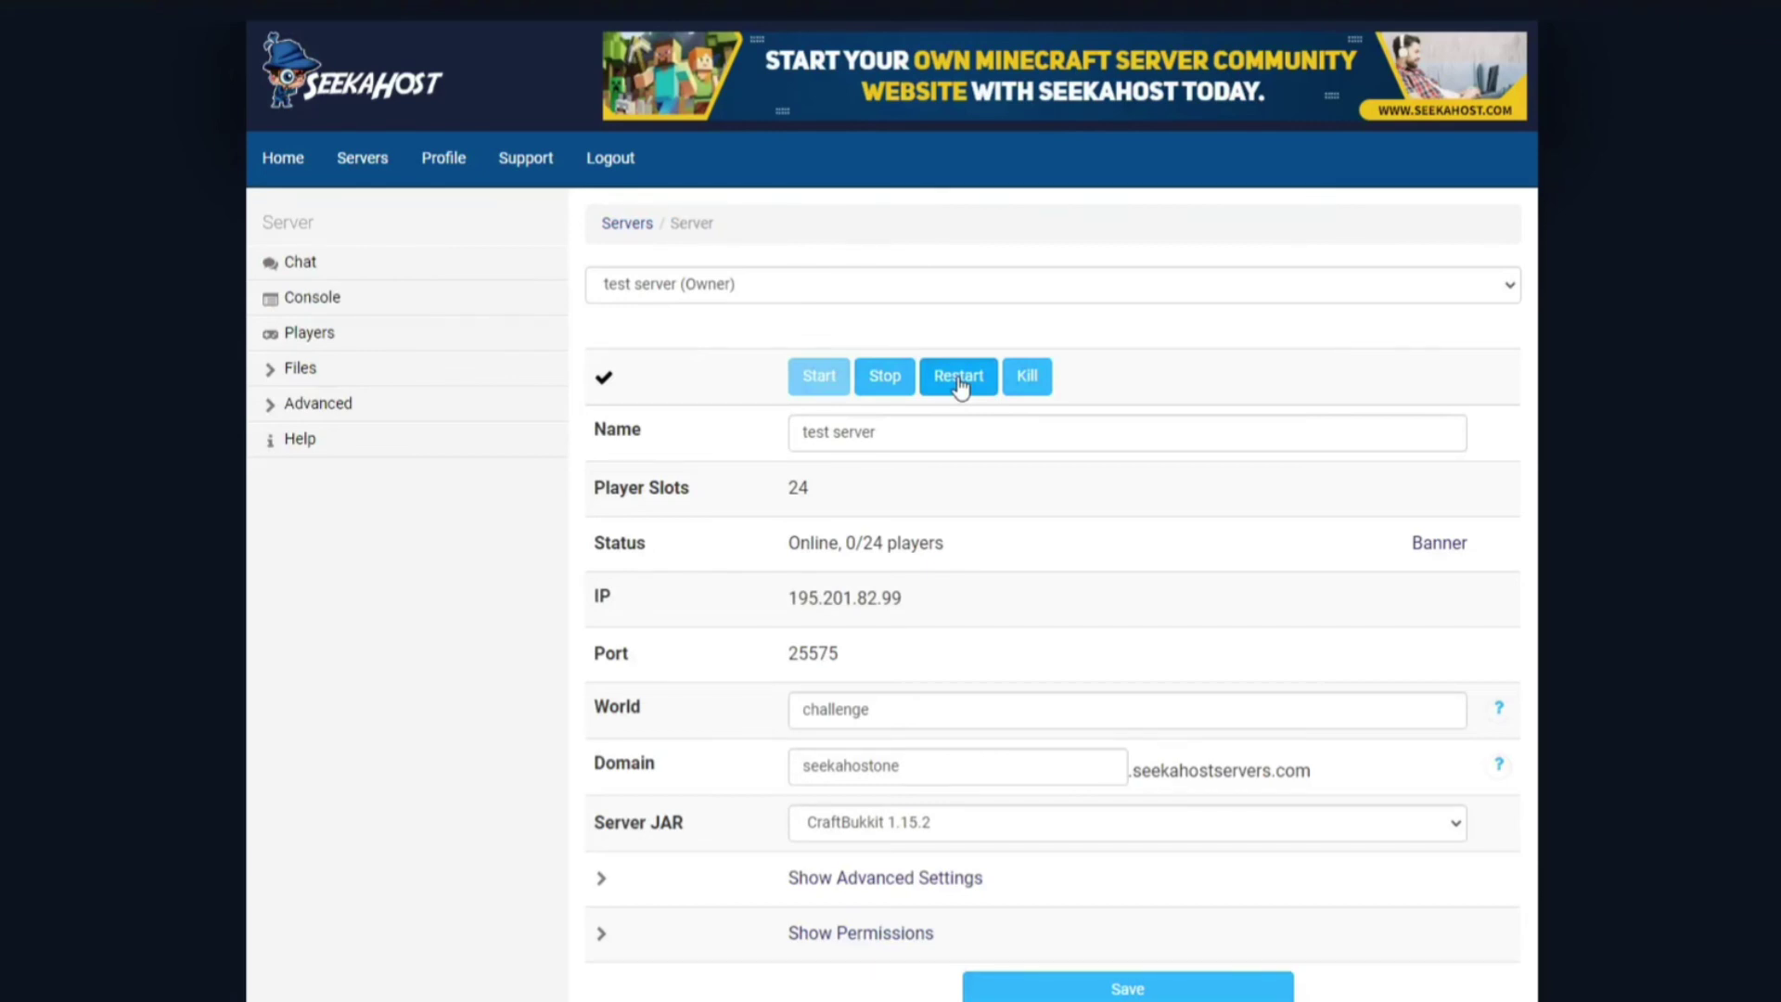
pyautogui.click(295, 371)
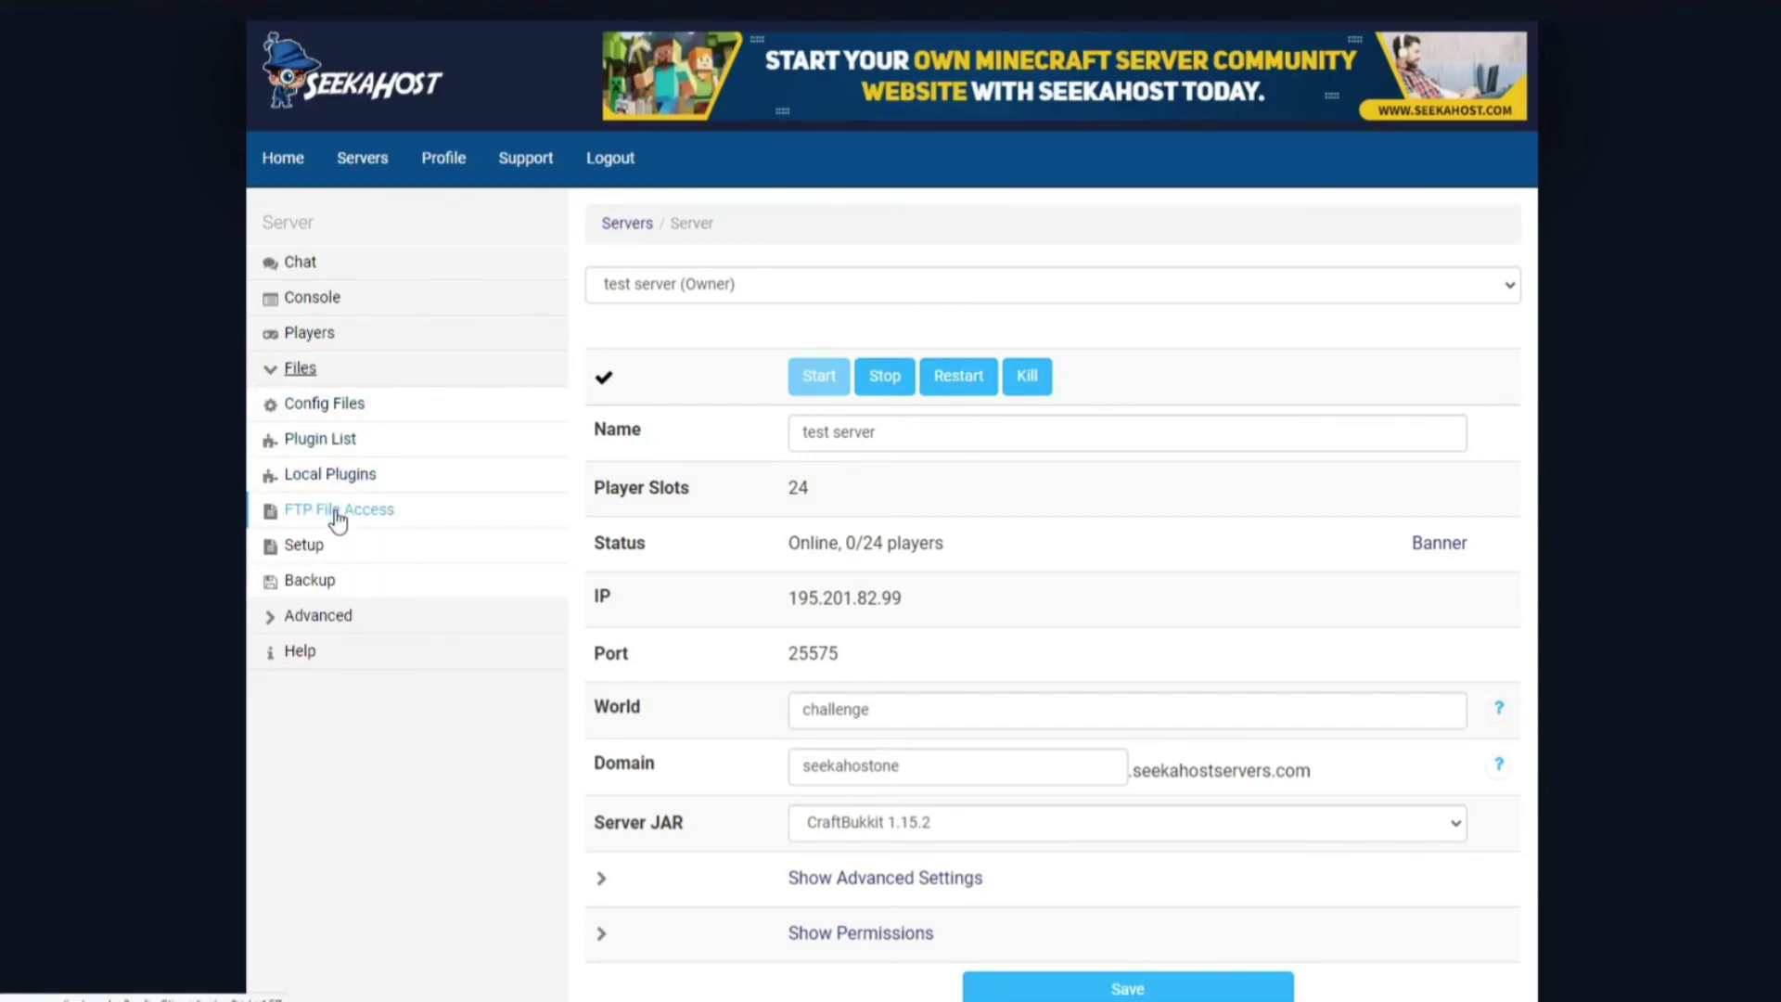
pyautogui.click(338, 512)
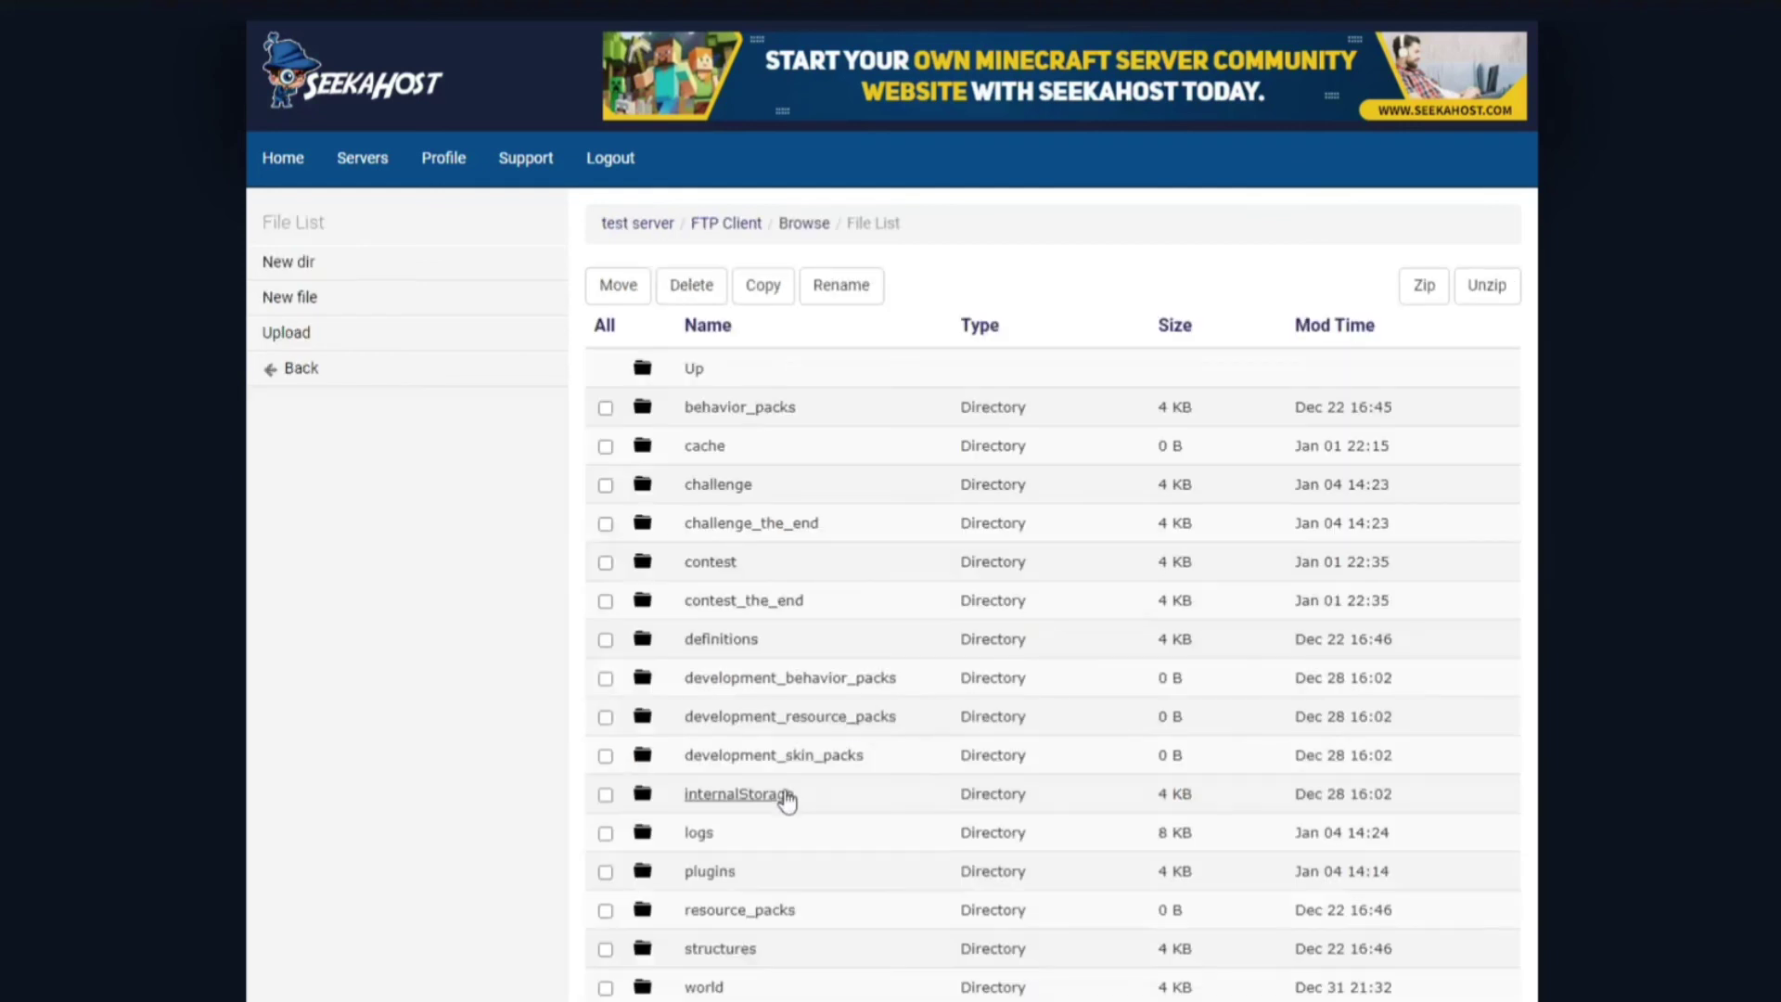
pyautogui.click(723, 870)
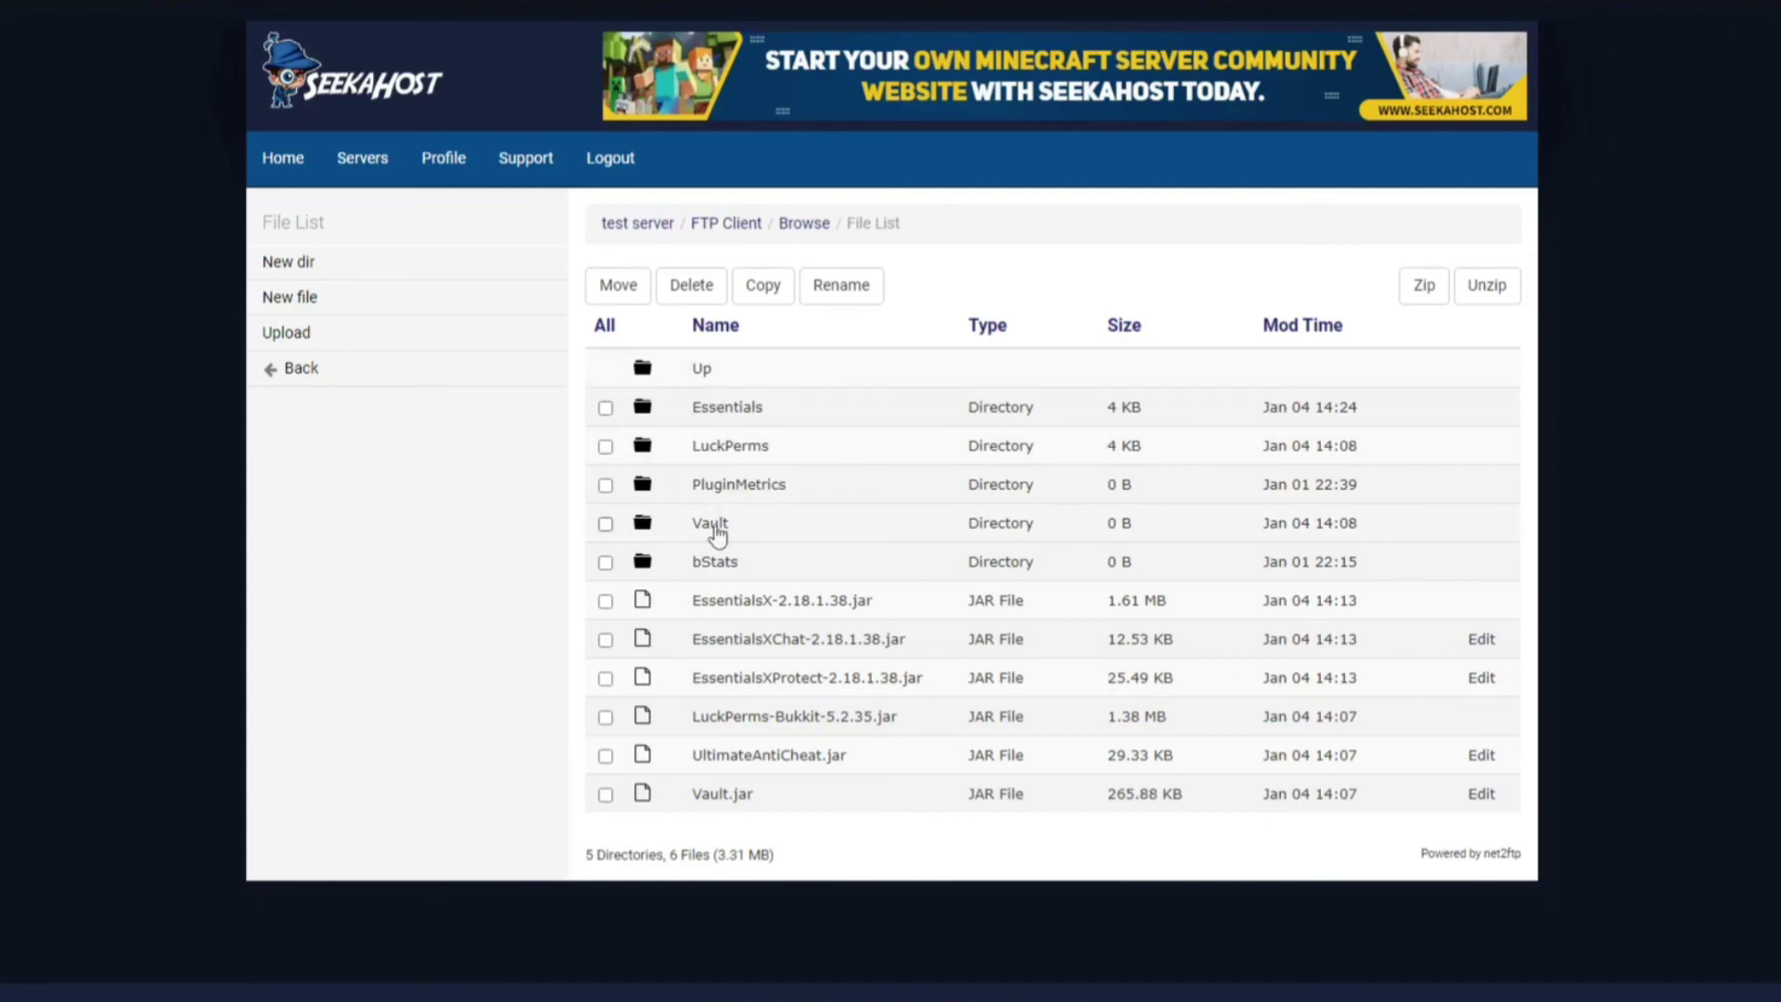
# Step: Select the Vault folder and Vault.jar in the plugins folder, and restart the test server from its main page
pyautogui.click(606, 524)
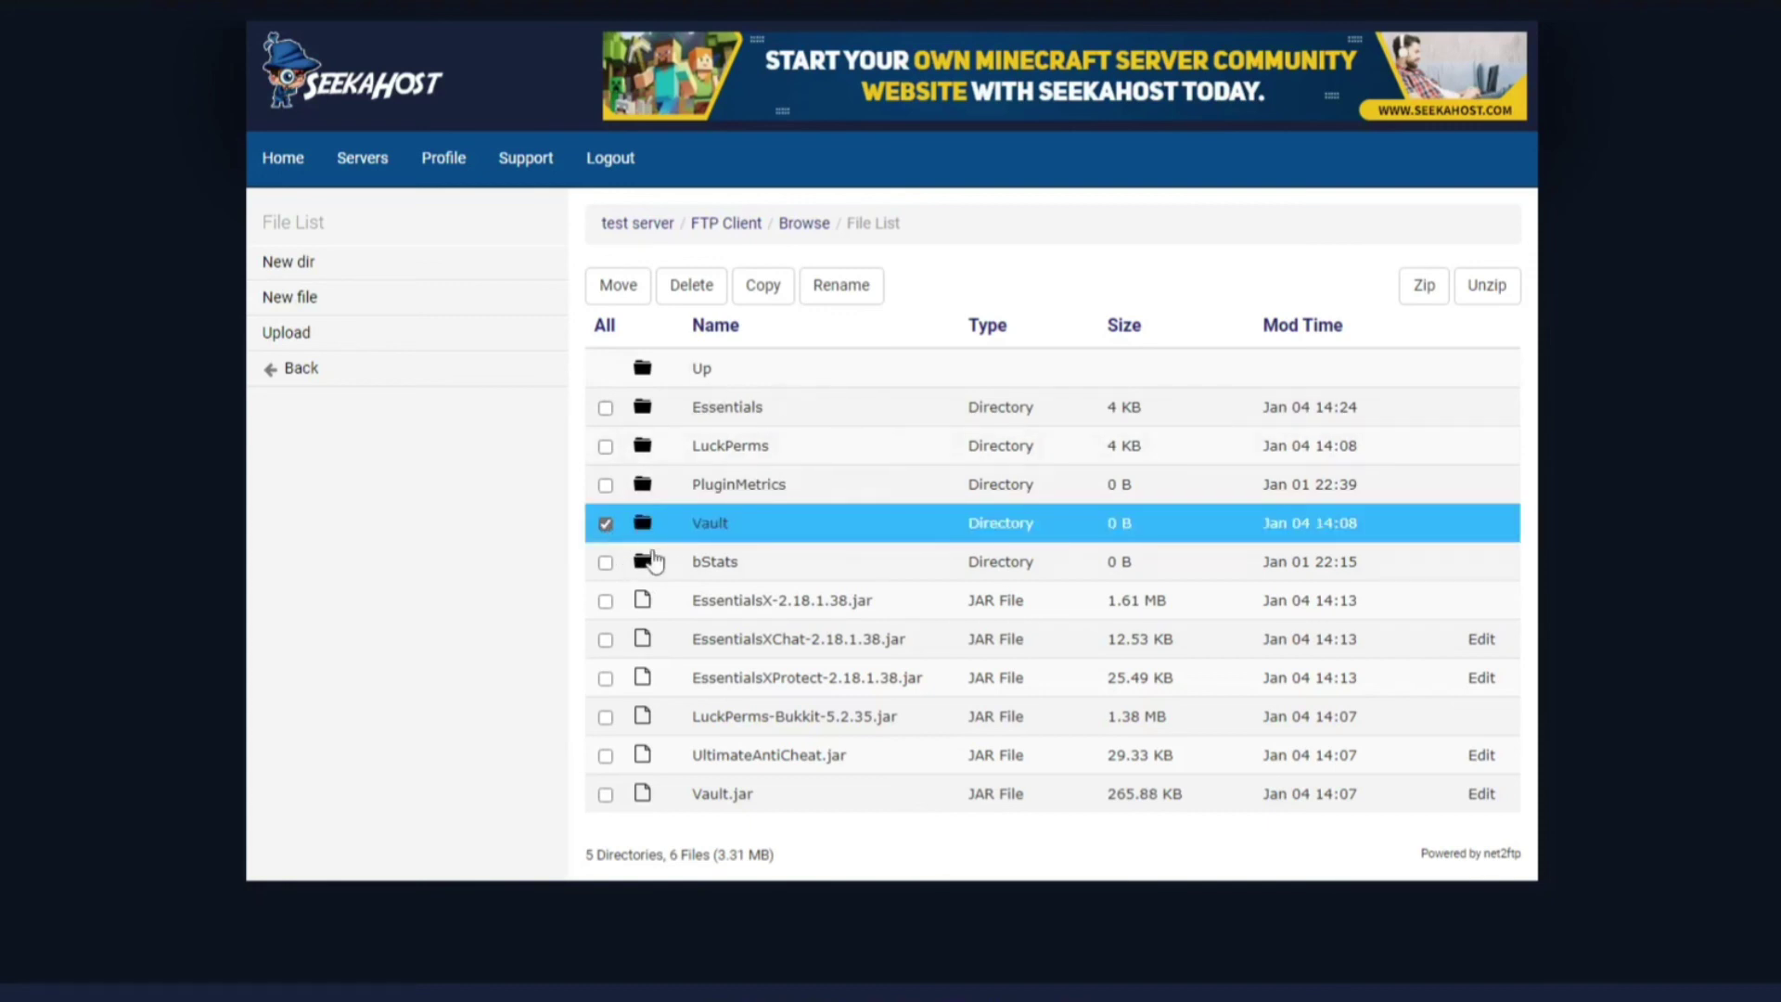
pyautogui.click(605, 796)
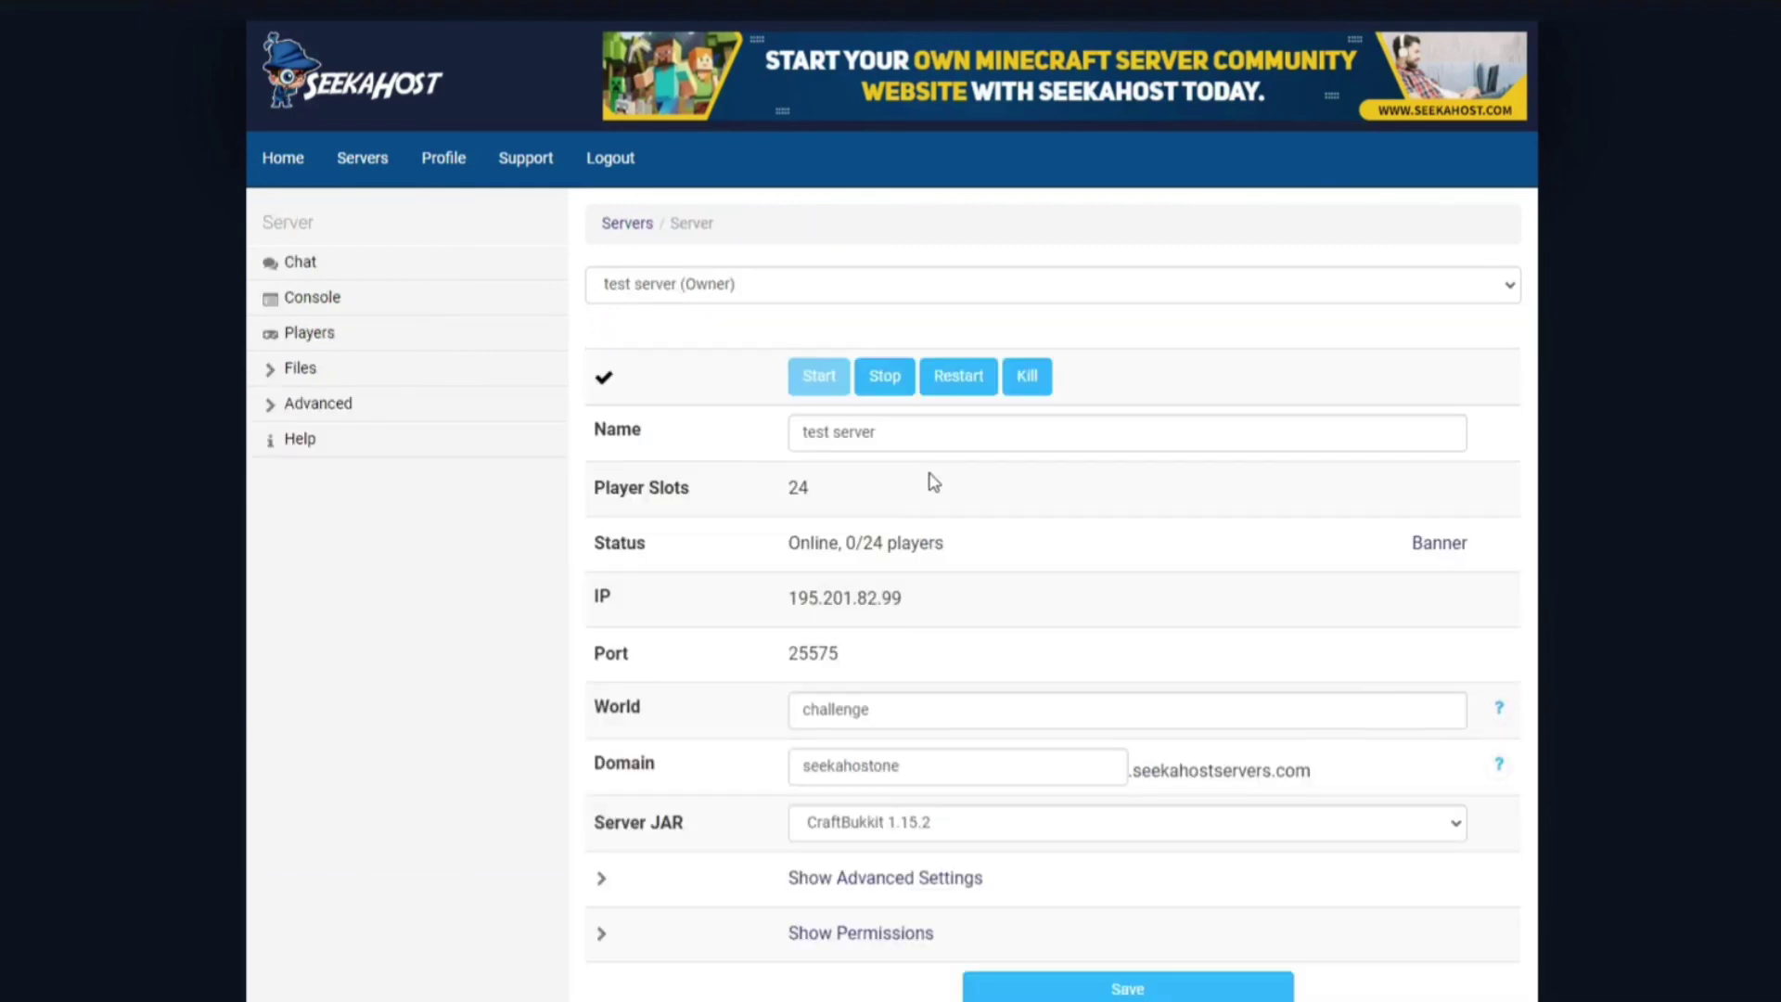
pyautogui.click(957, 375)
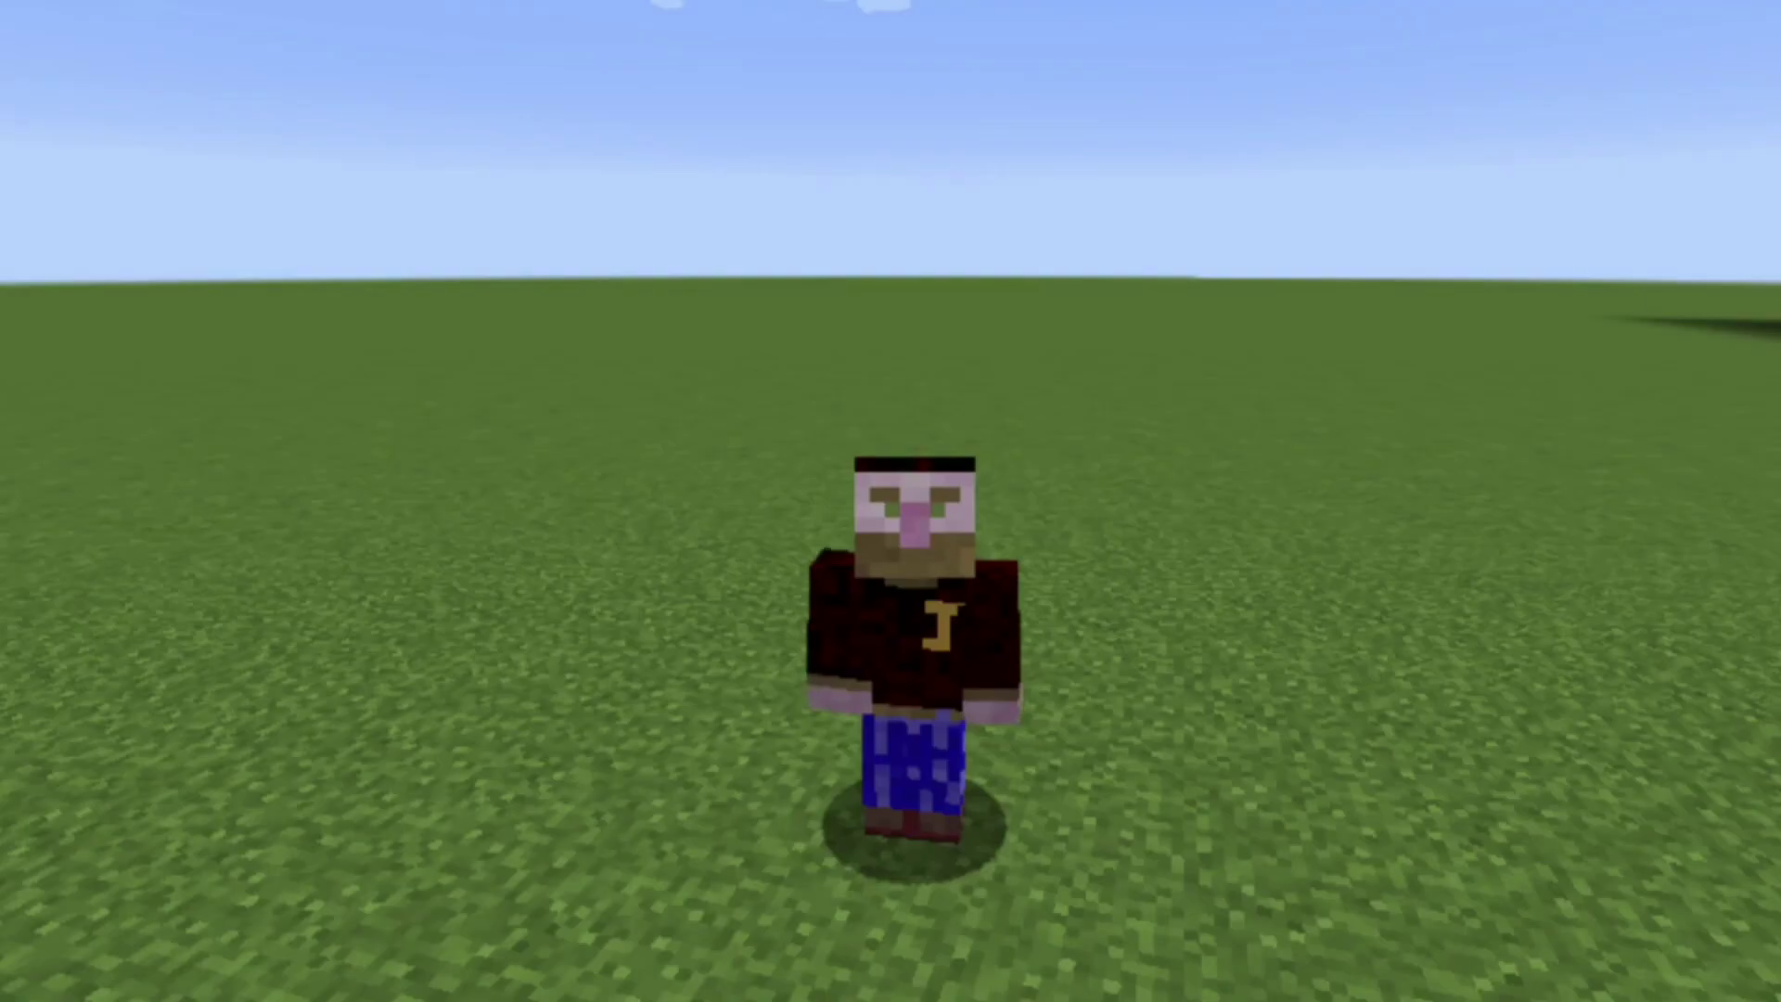